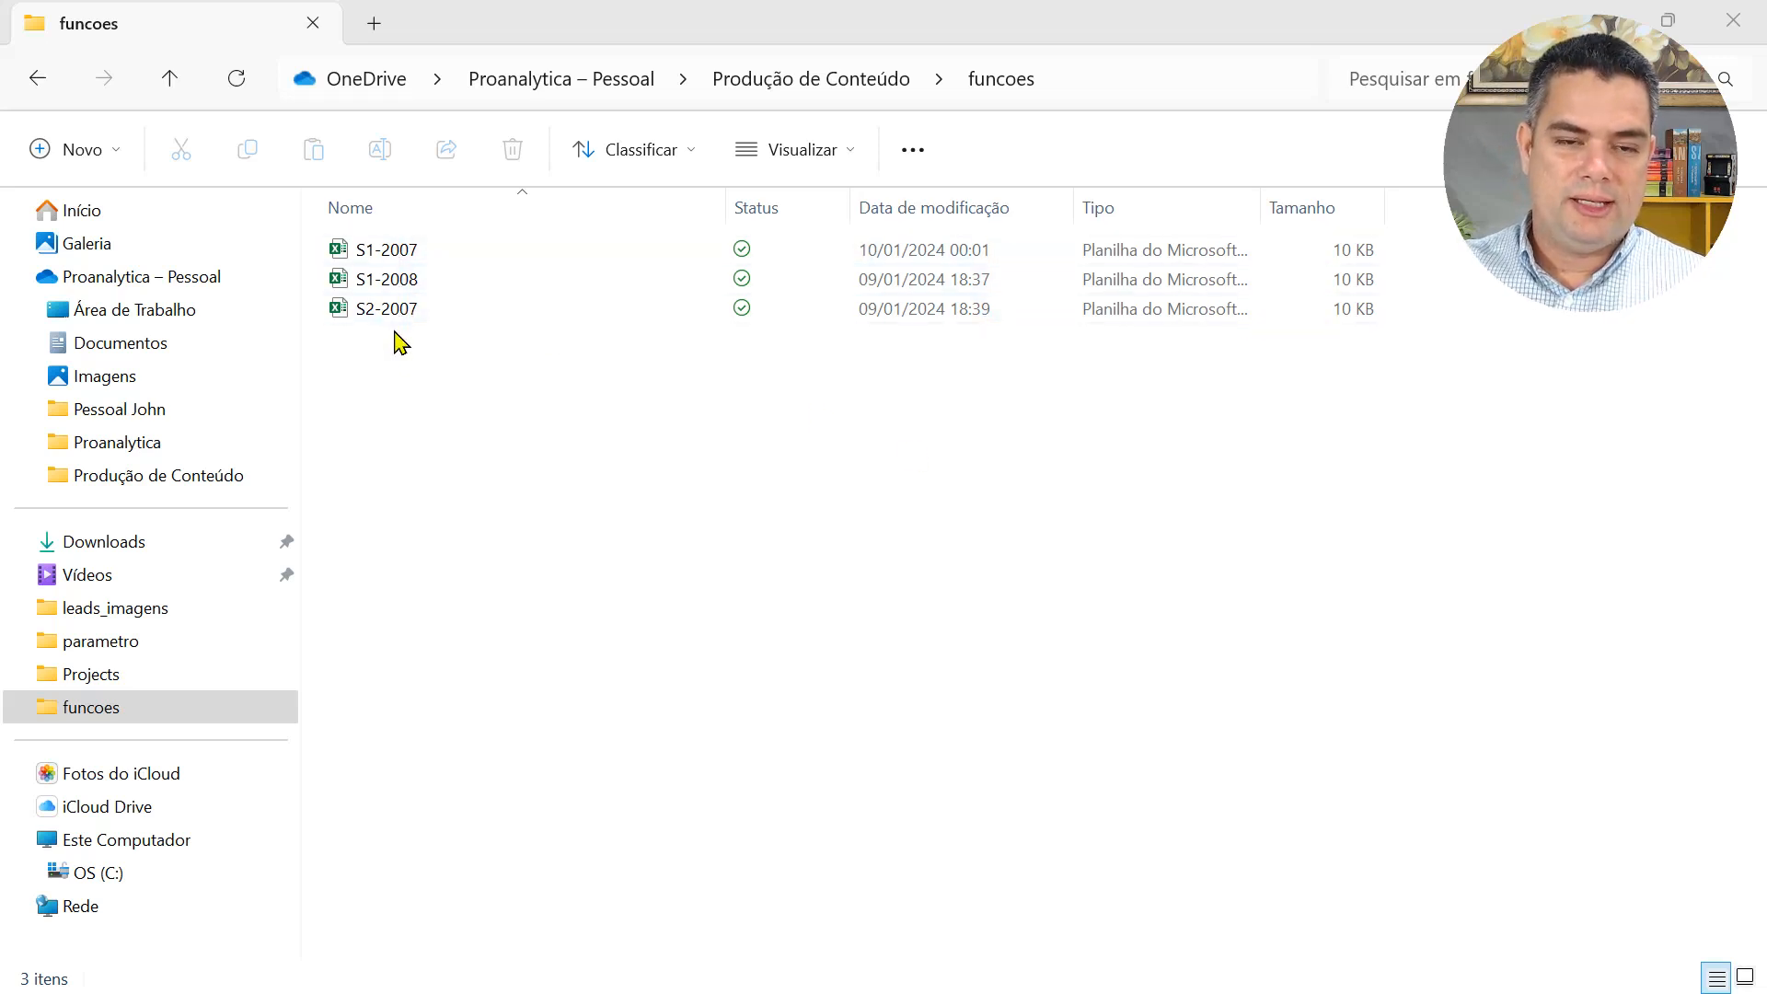
Open the S1-2007 workbook from the funcoes folder, review its five sales columns, and close it.
double_click(384, 250)
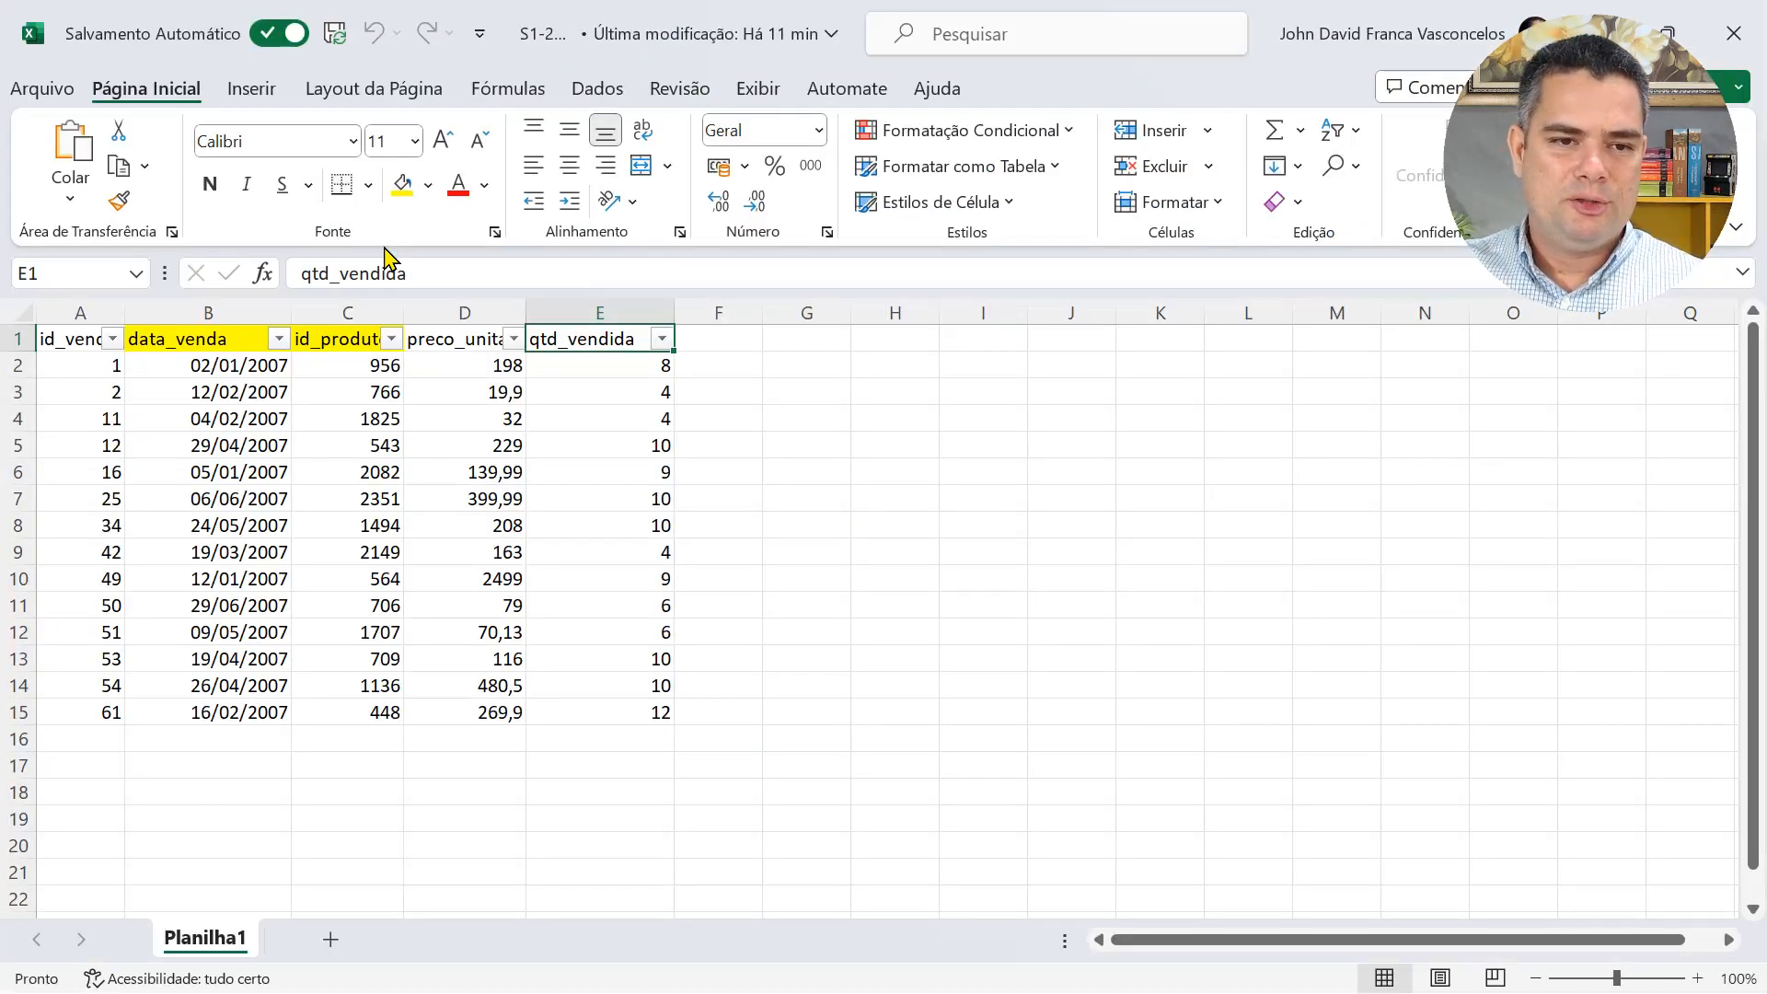
left_click(72, 311)
left_click_drag(125, 311, 148, 308)
left_click(227, 305)
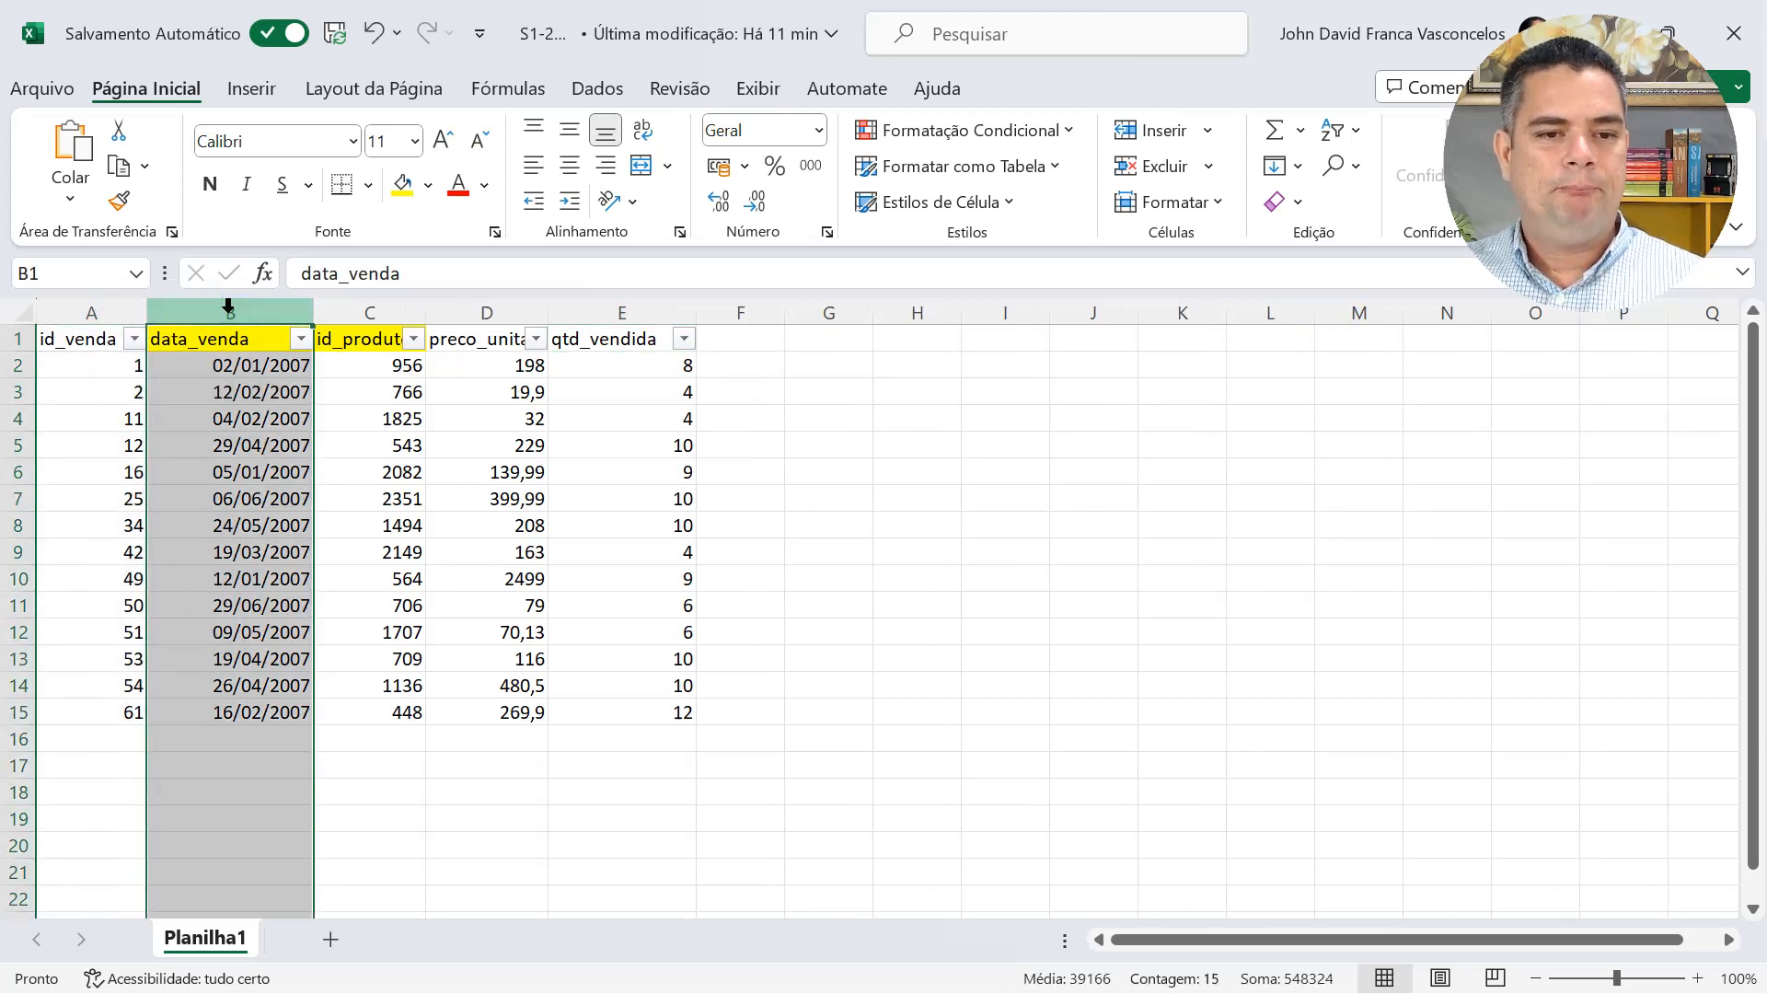
left_click(363, 307)
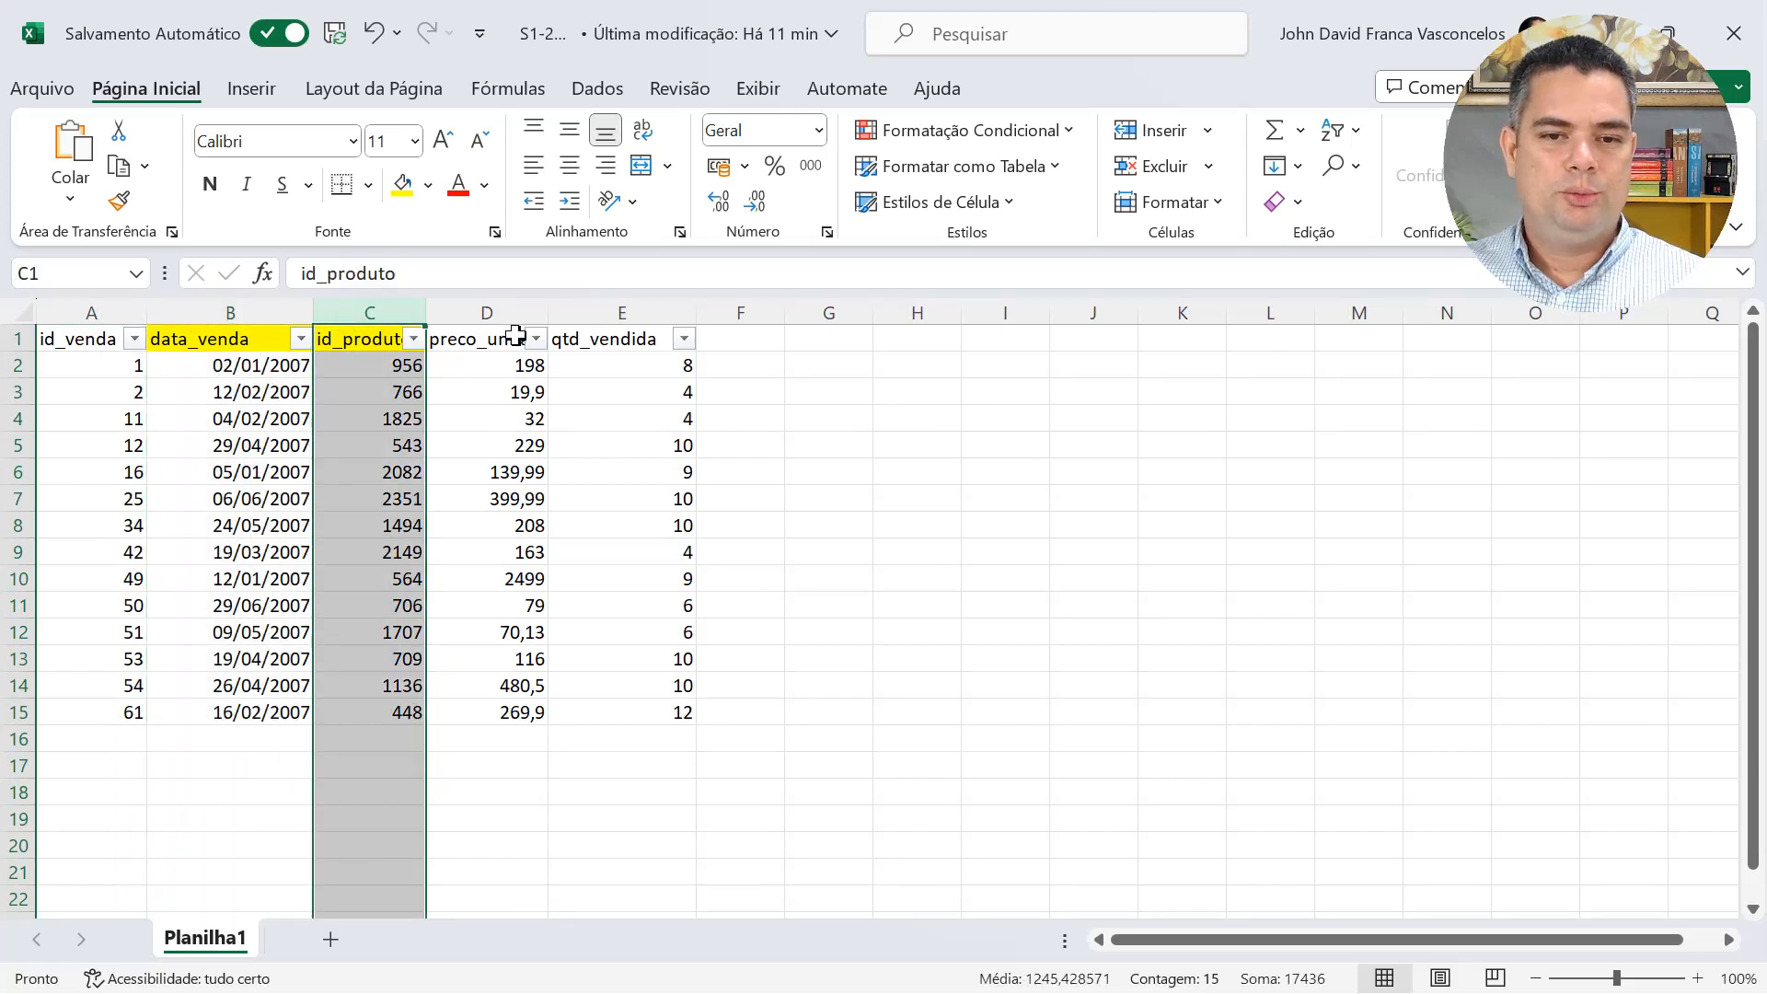
left_click(505, 309)
left_click(600, 309)
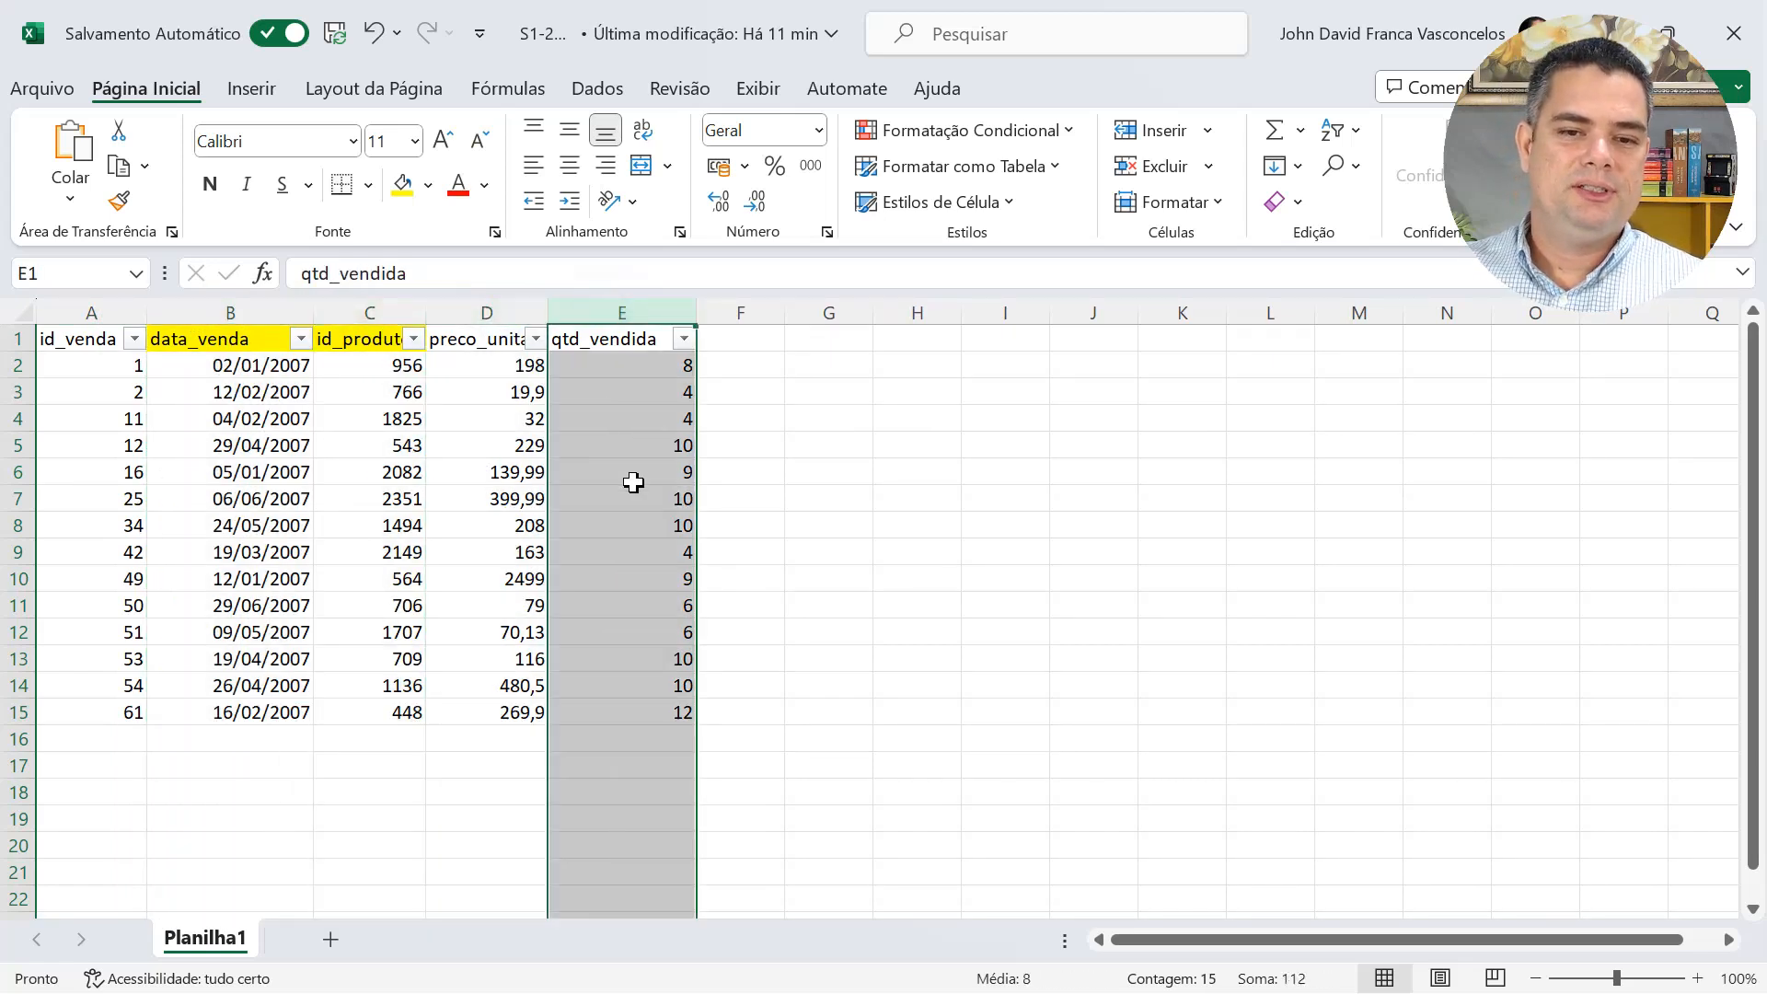
left_click(103, 347)
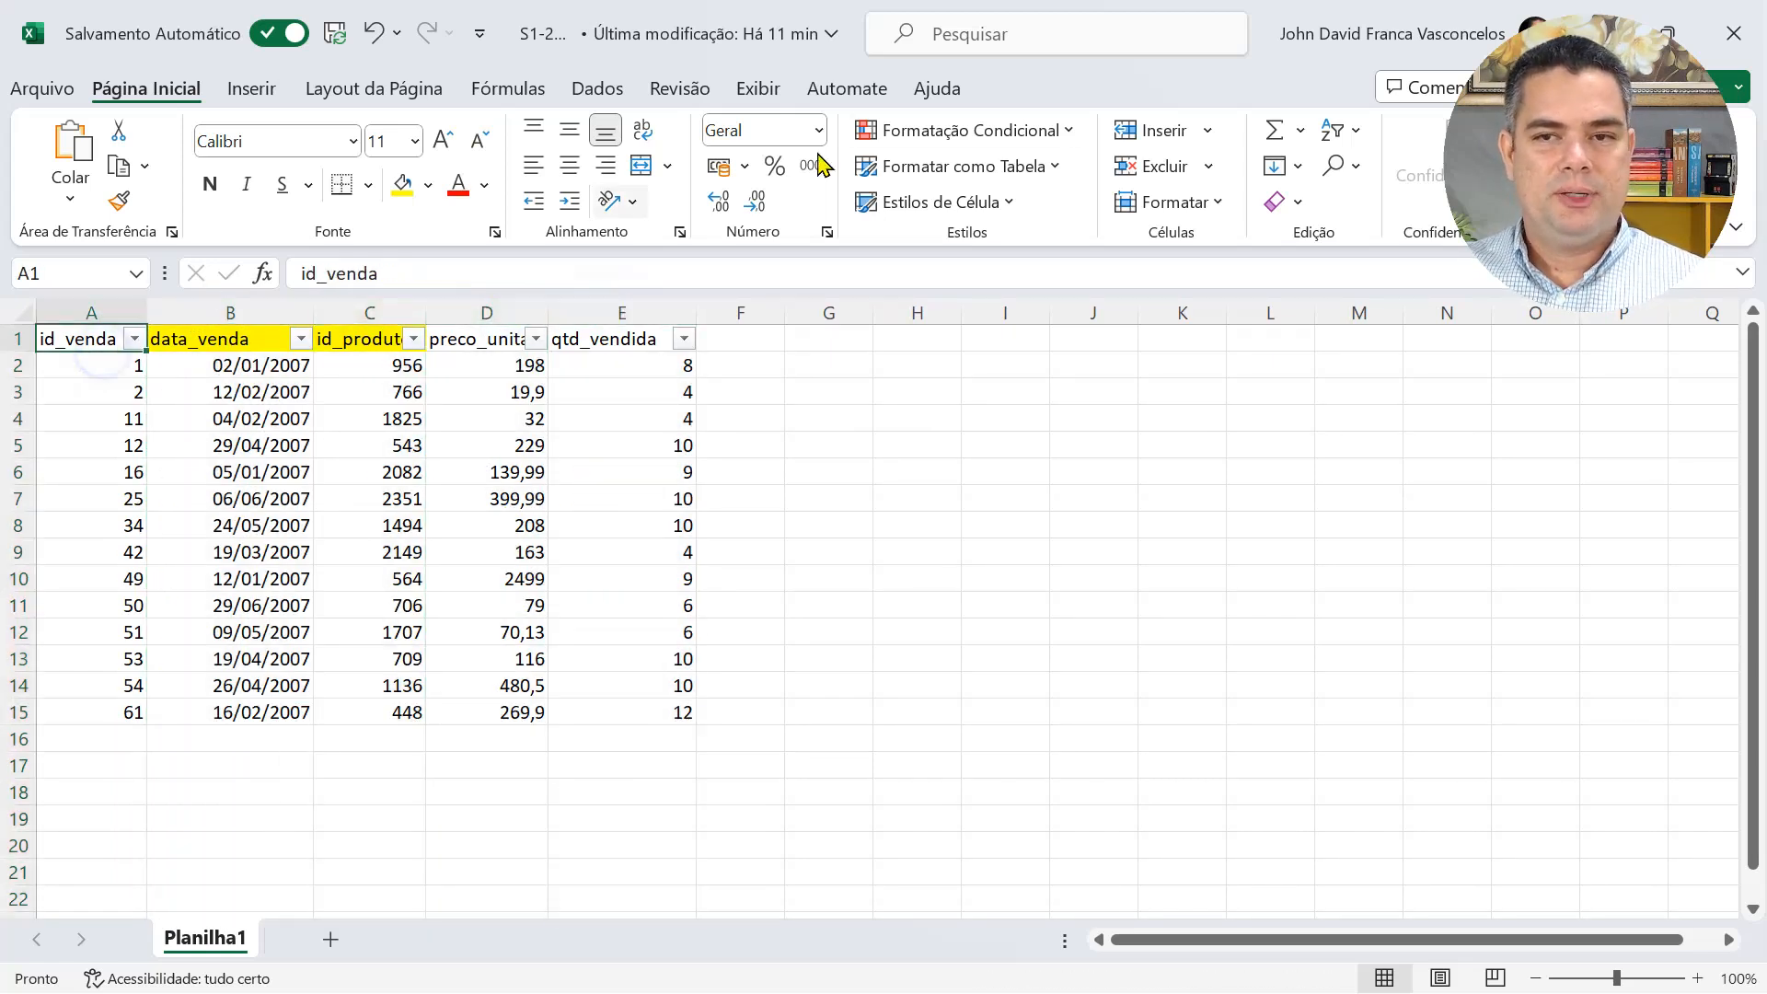
left_click(1734, 33)
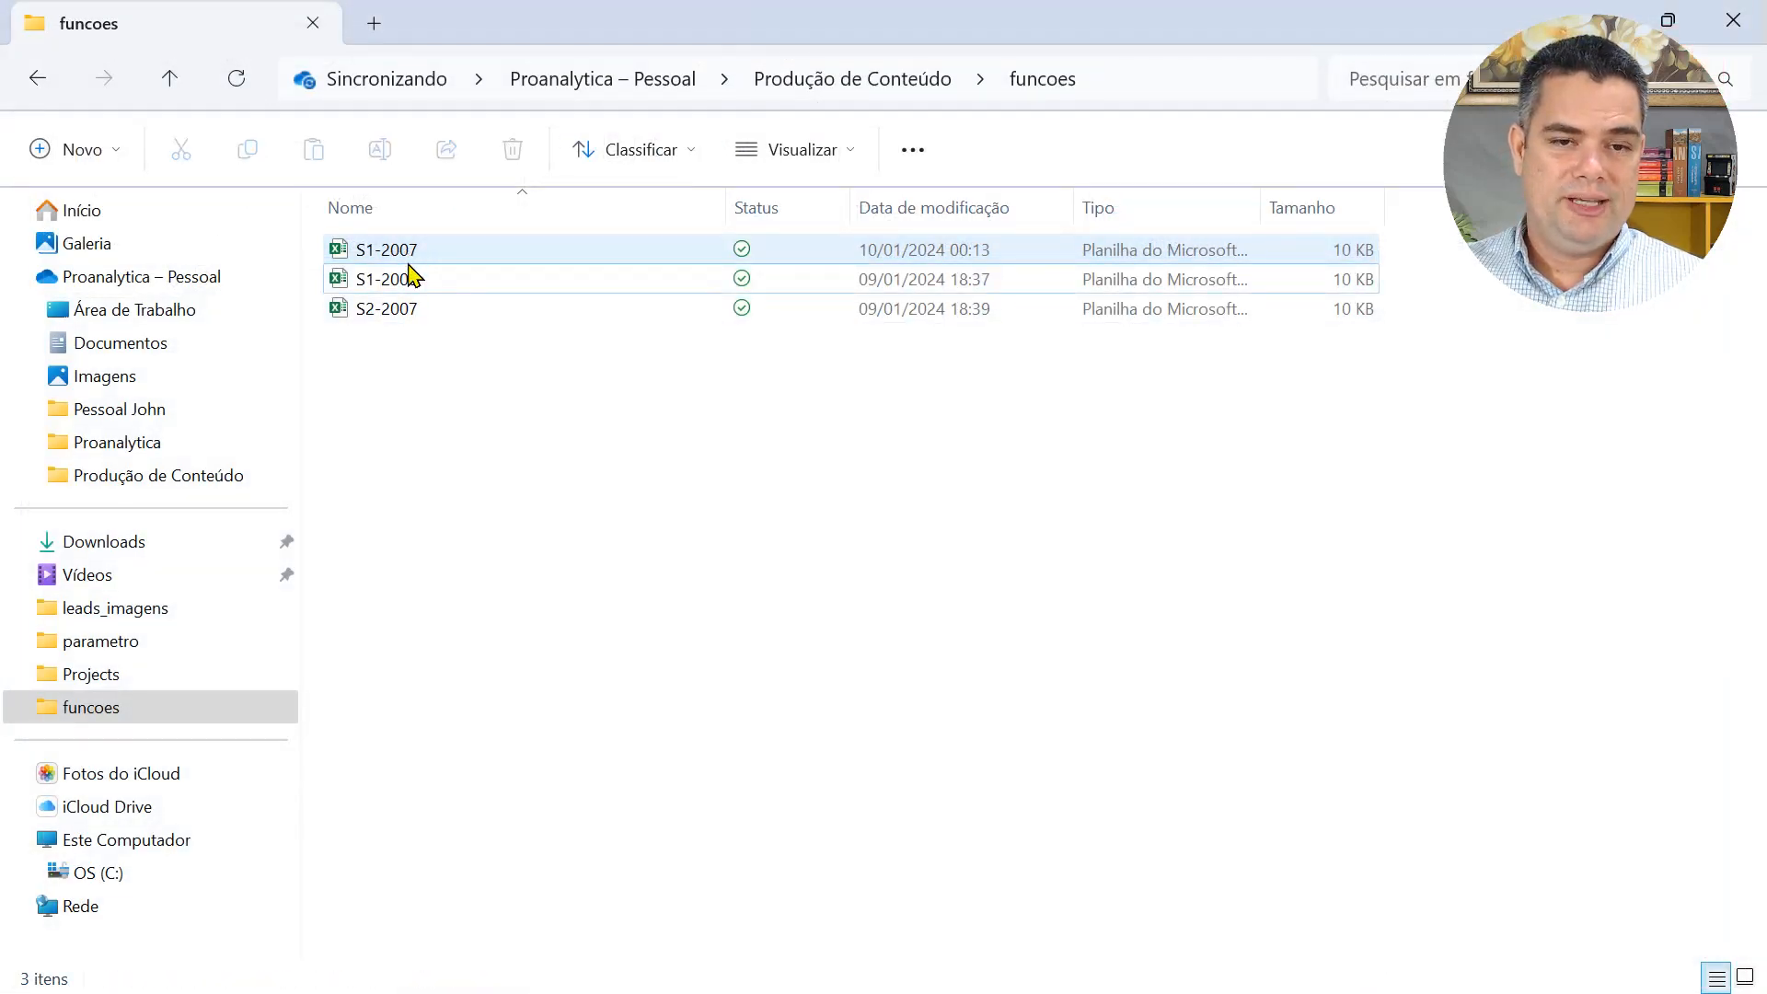
left_click(397, 315)
left_click(405, 285)
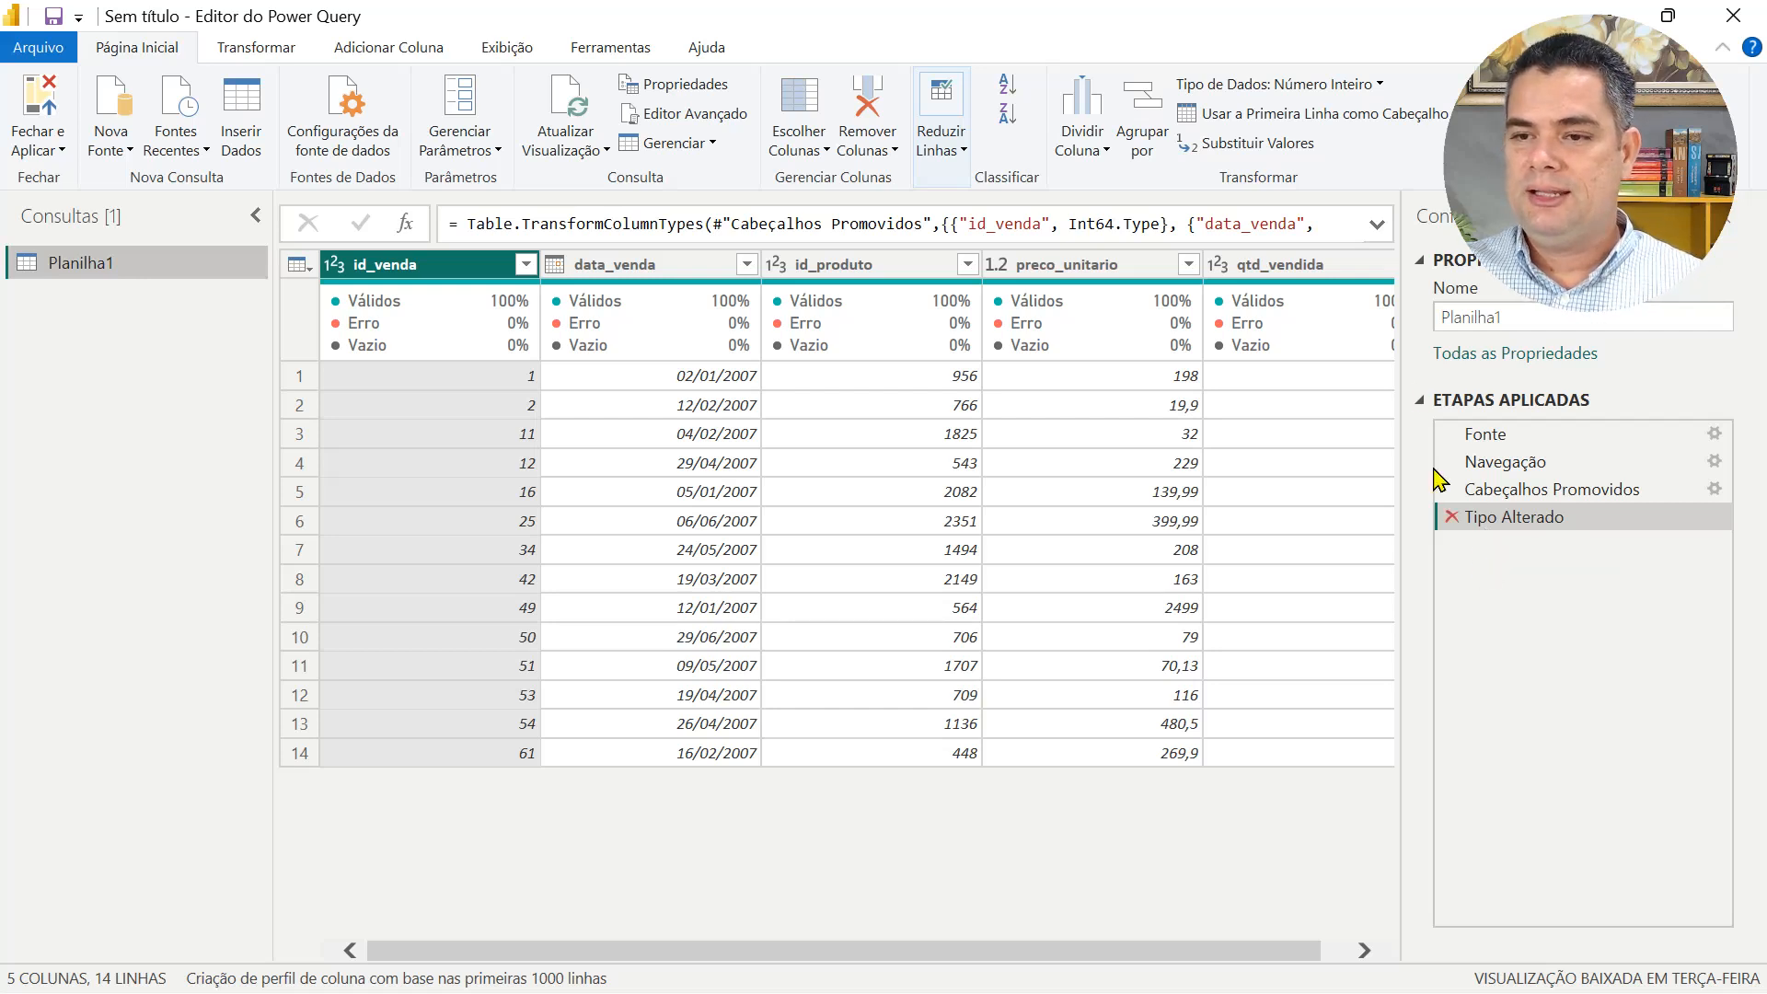
Examine the column type formula in the Power Query Editor and delete the Tipo Alterado step from the Planilha1 query.
left_click(1377, 225)
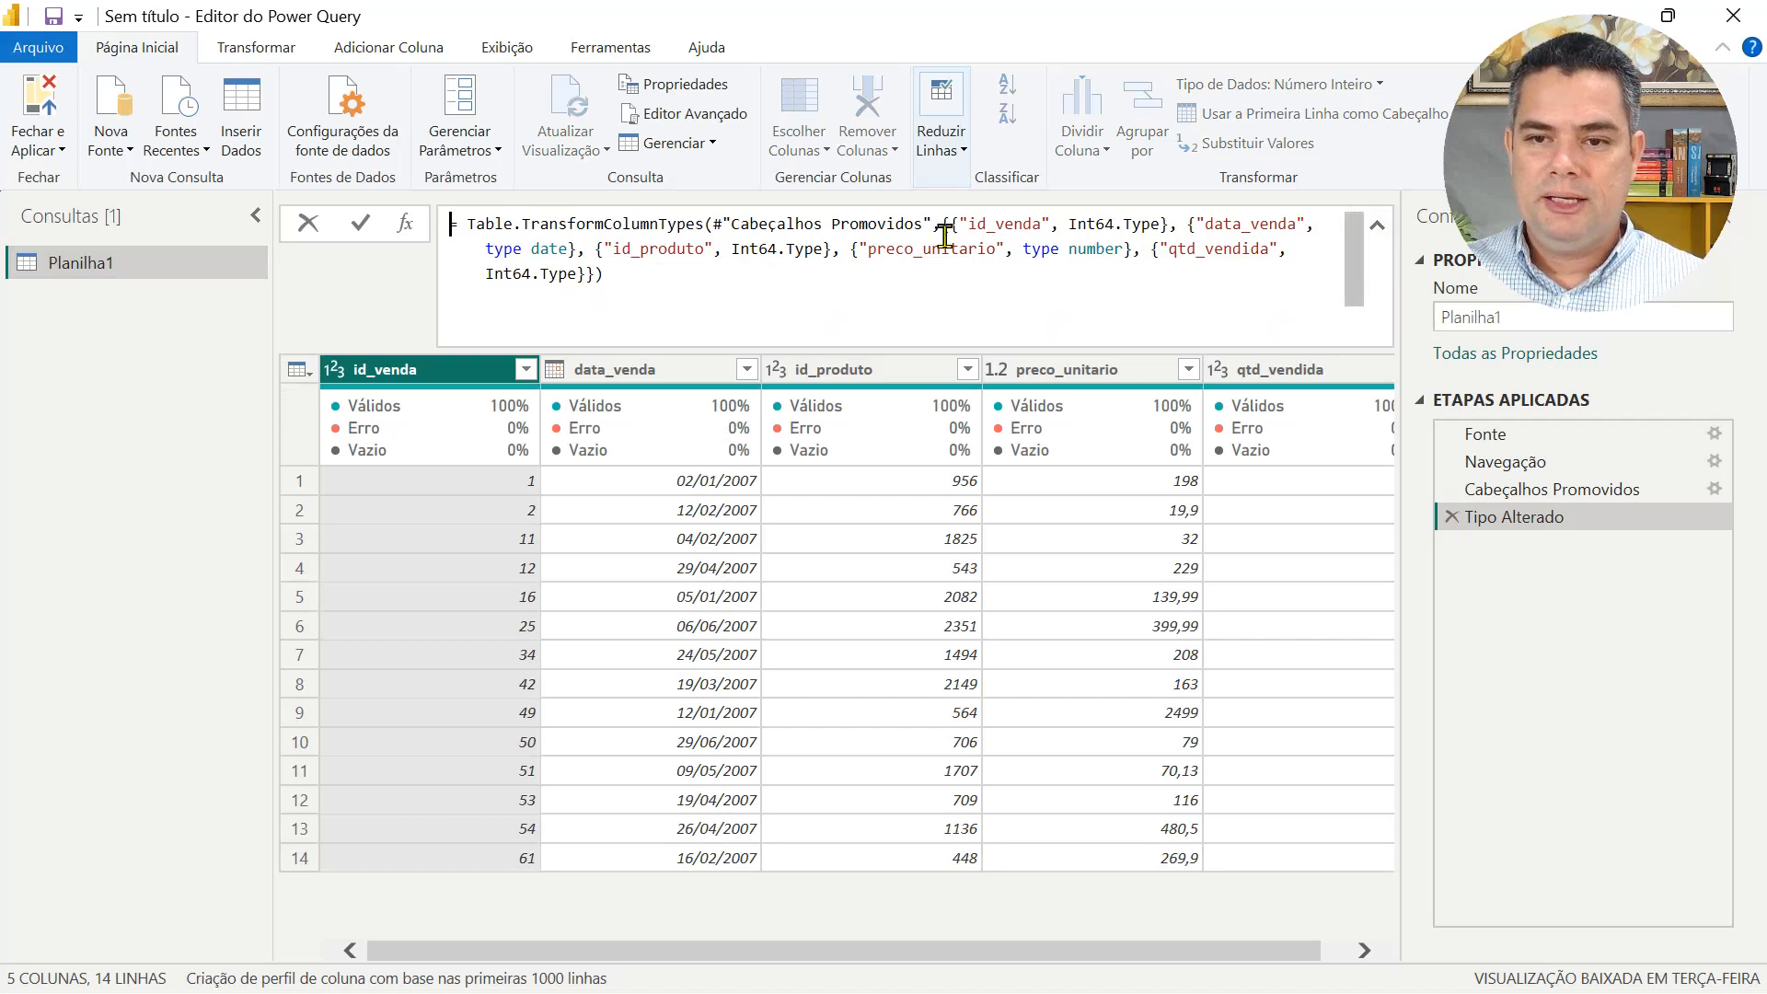
left_click_drag(960, 224, 1035, 225)
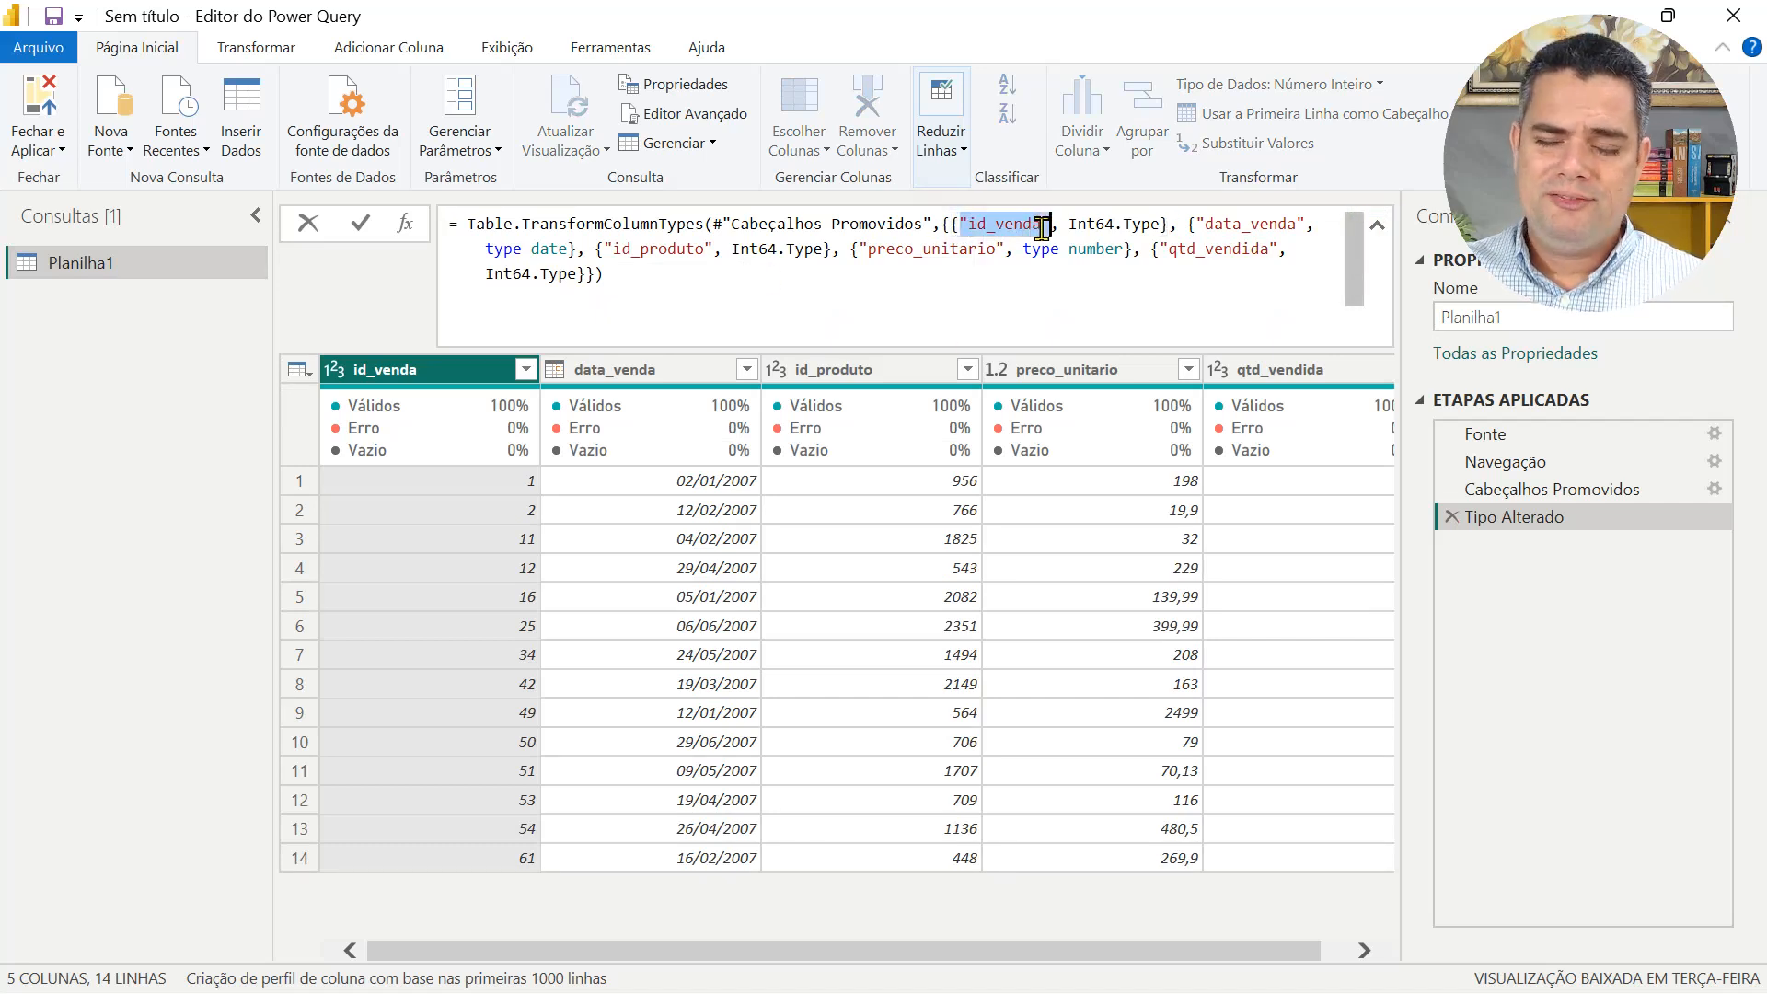
left_click_drag(1196, 224, 1306, 225)
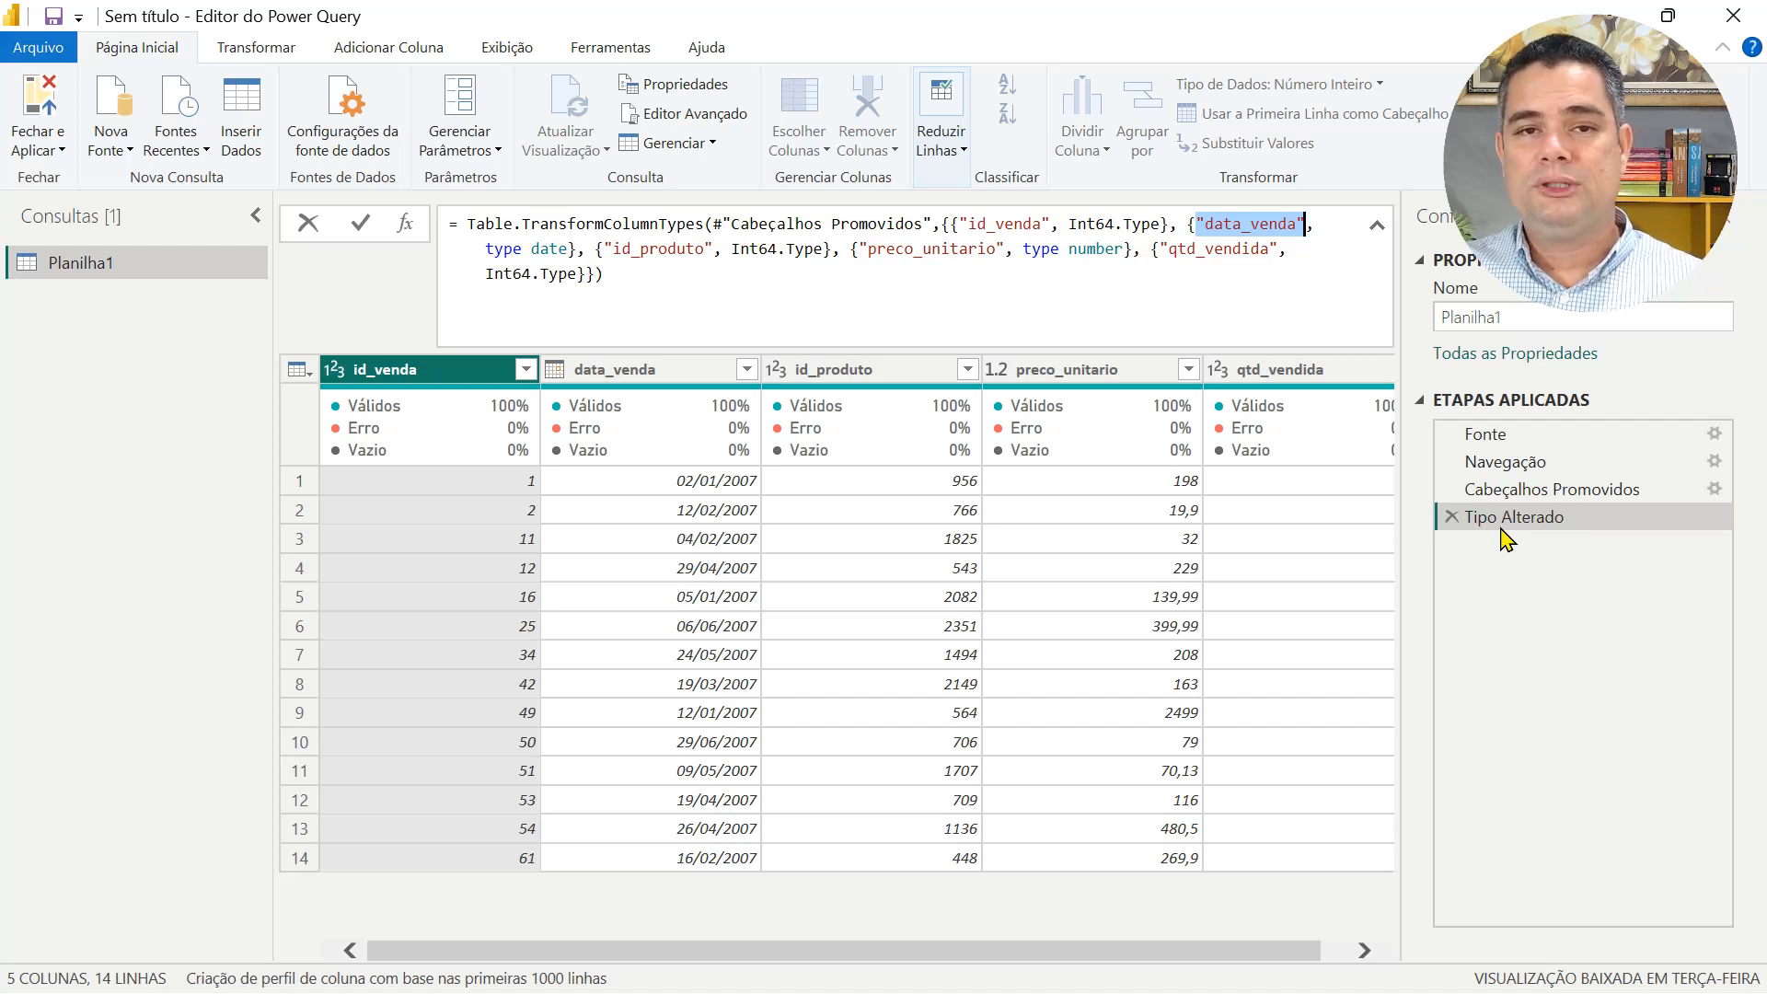
left_click(1455, 518)
left_click(1452, 517)
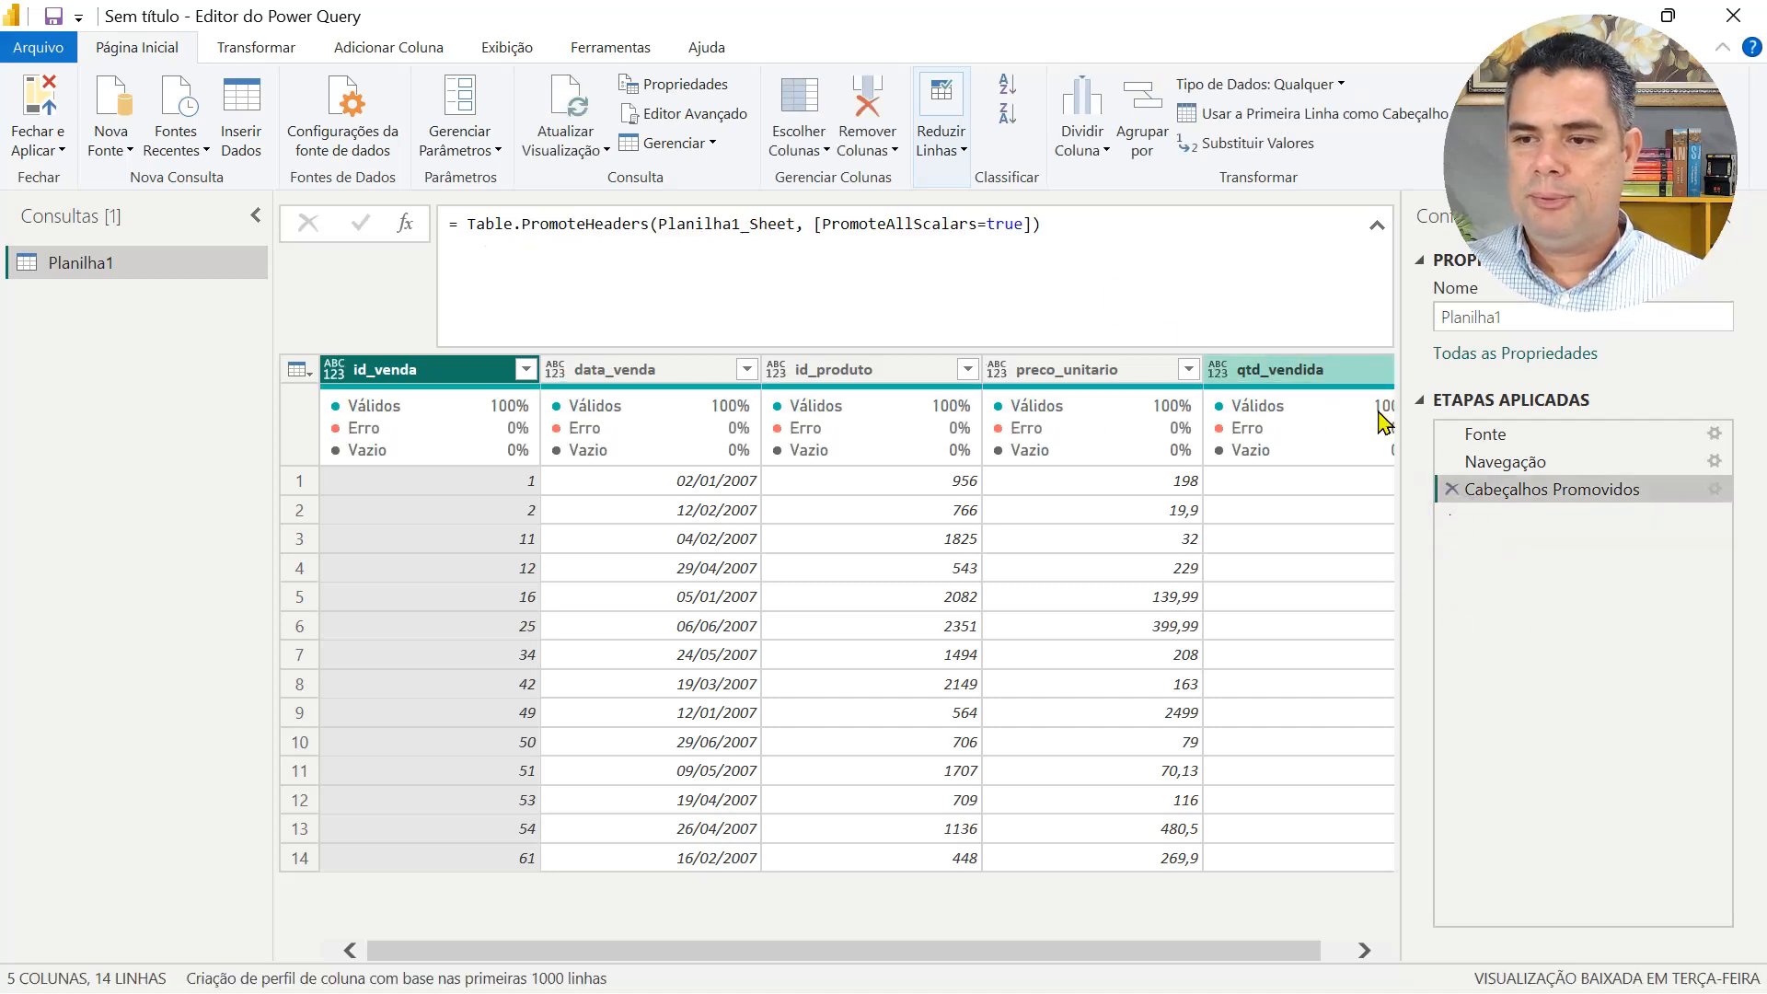
left_click_drag(1102, 228, 451, 227)
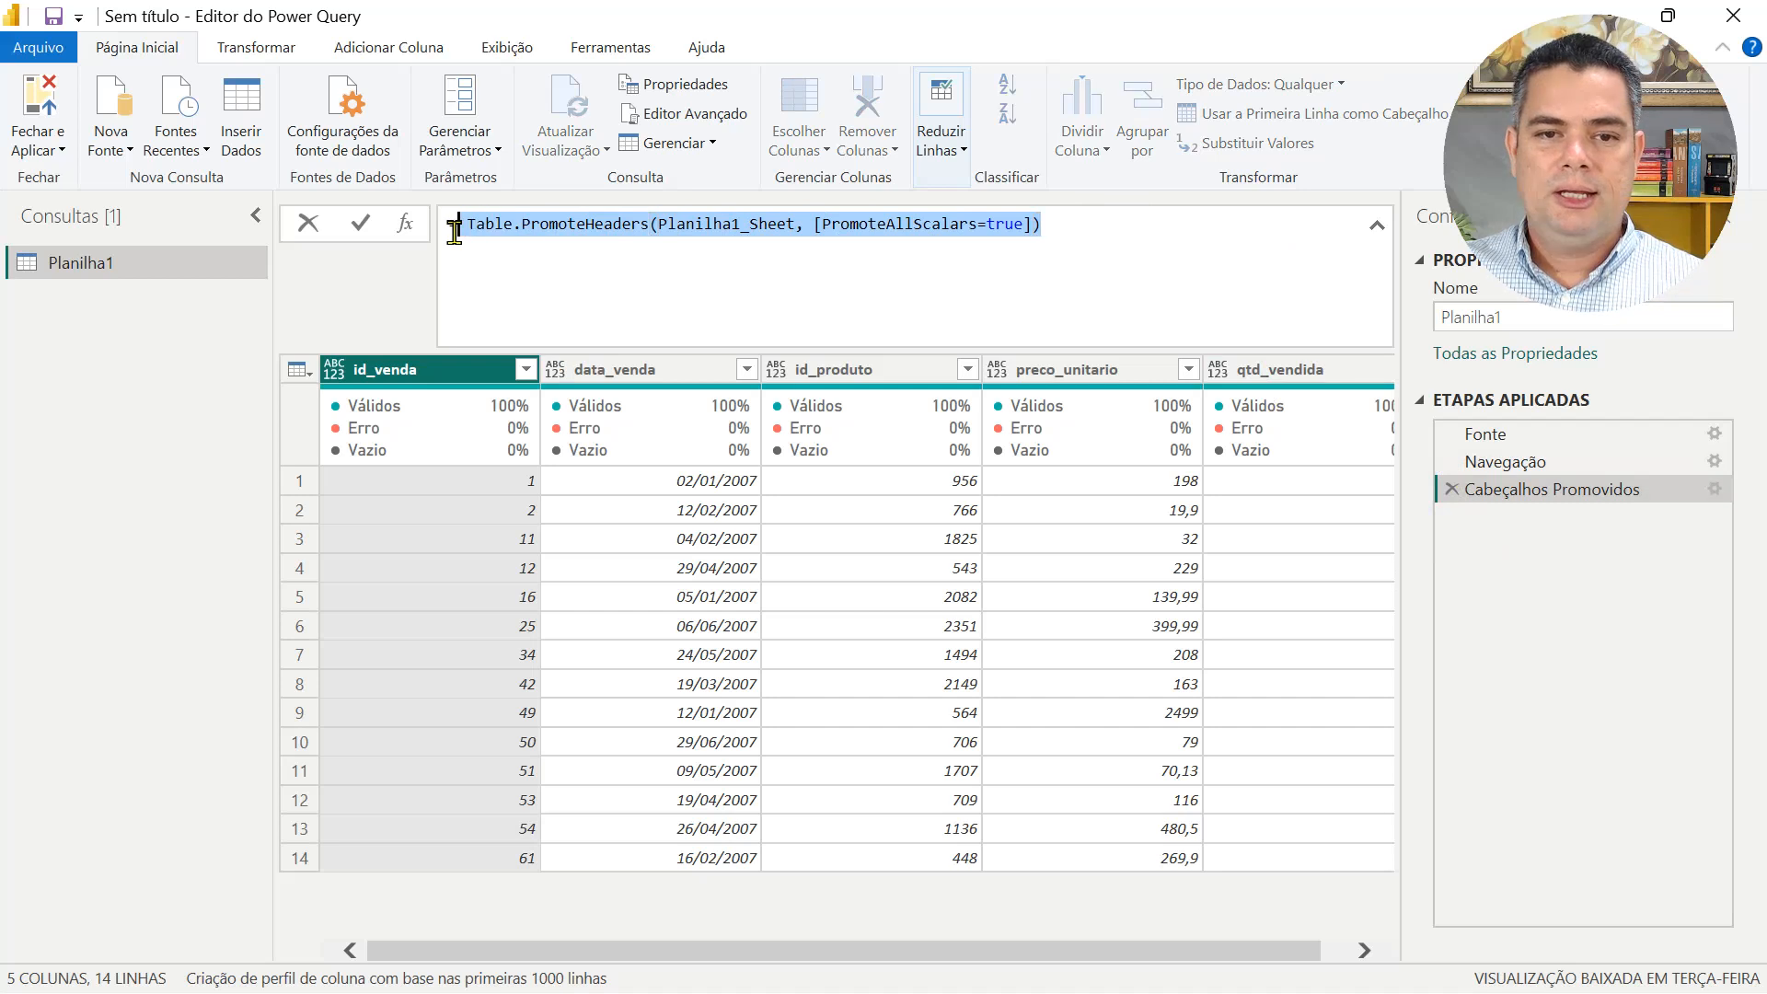
left_click(488, 290)
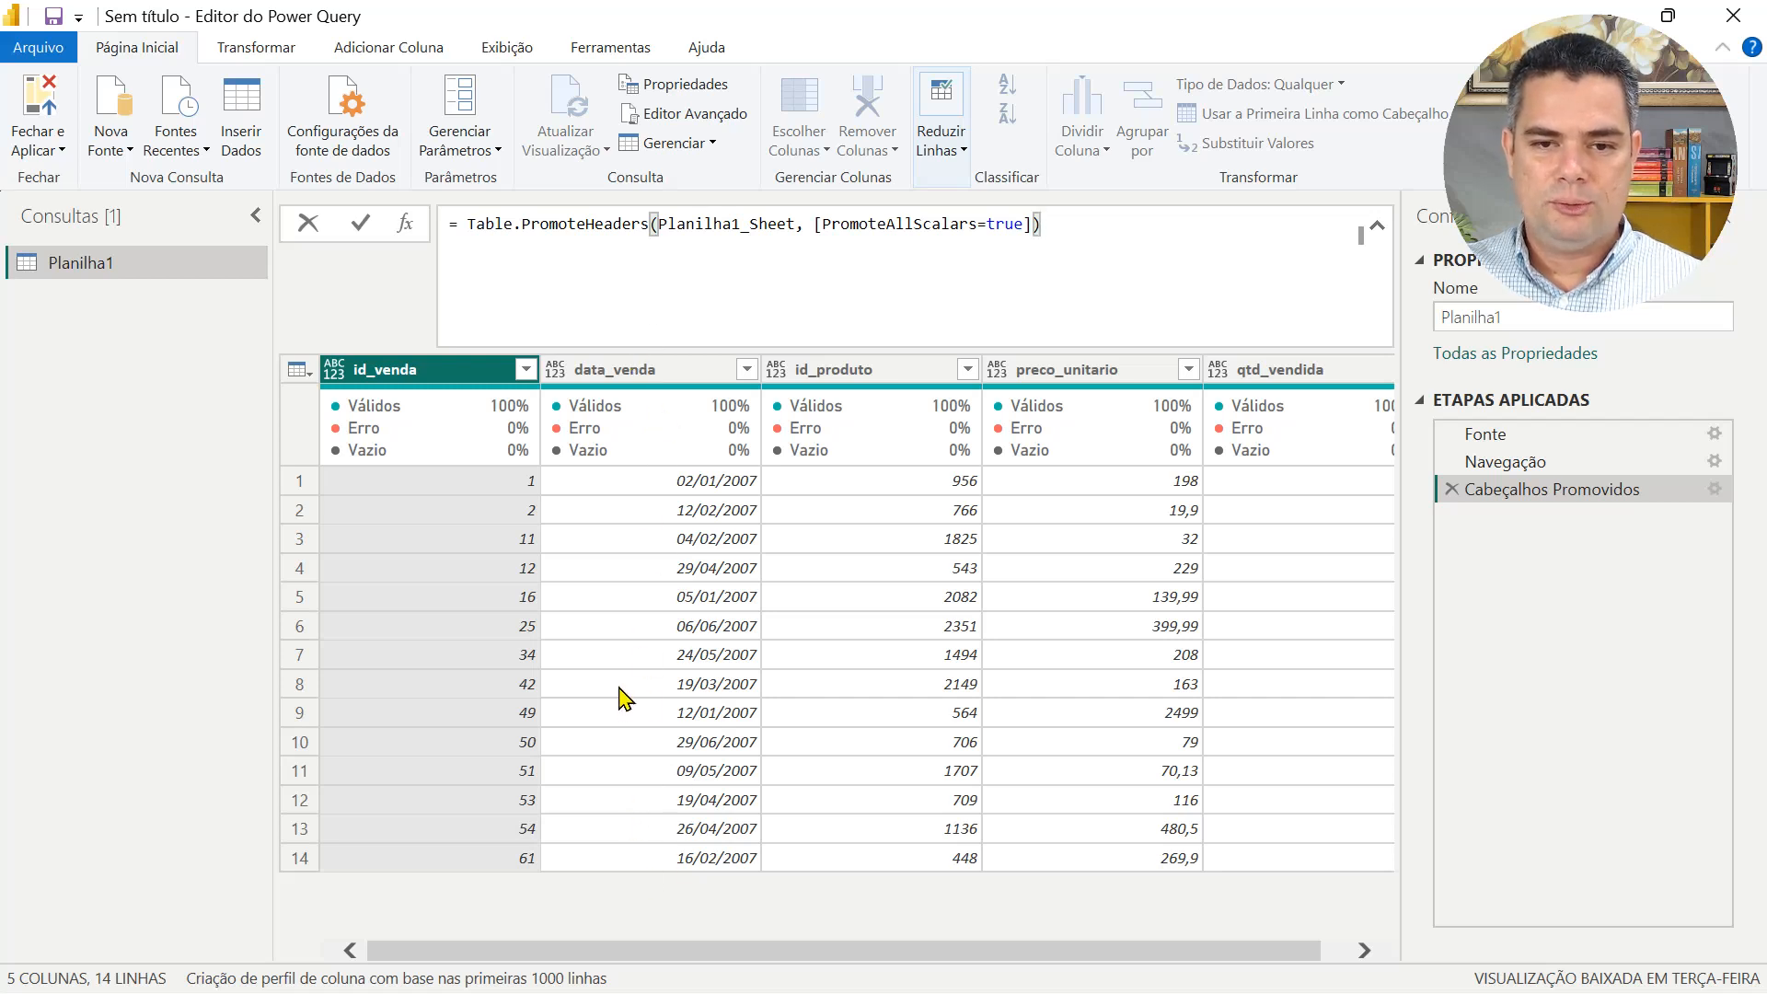
Rename the data_venda column as data and set its data type to Data.
double_click(639, 369)
type("data")
key("Return")
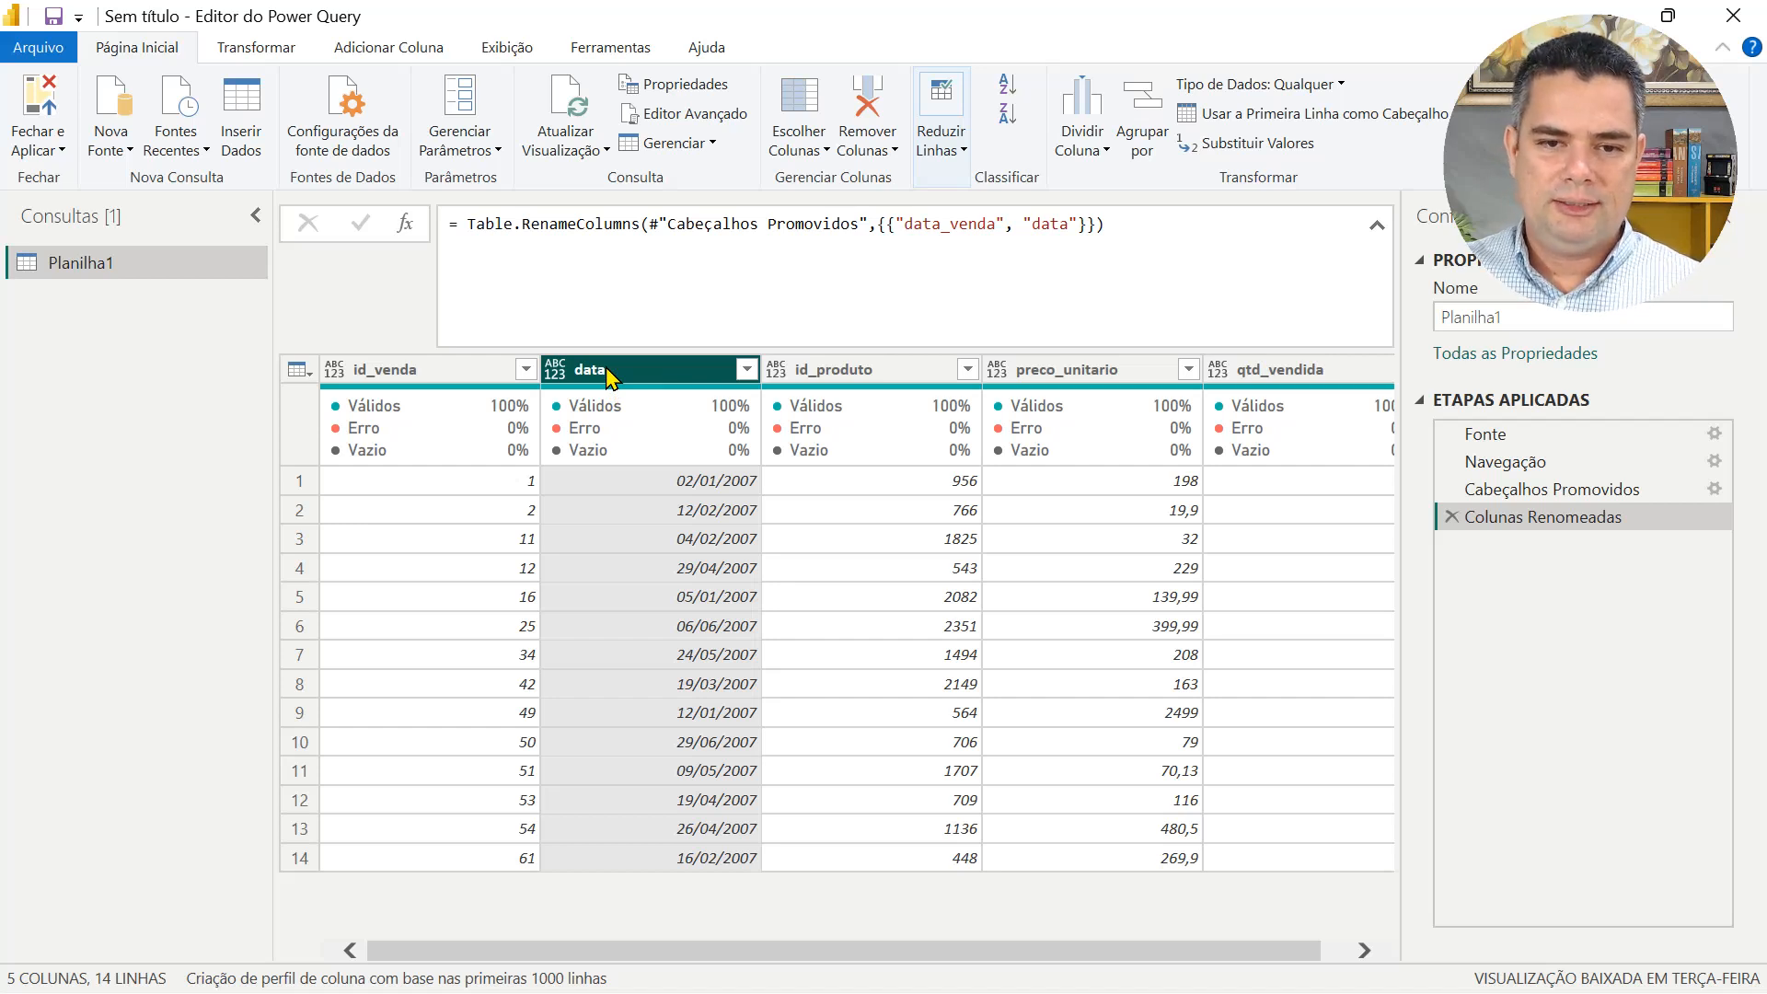
left_click(555, 369)
left_click(600, 550)
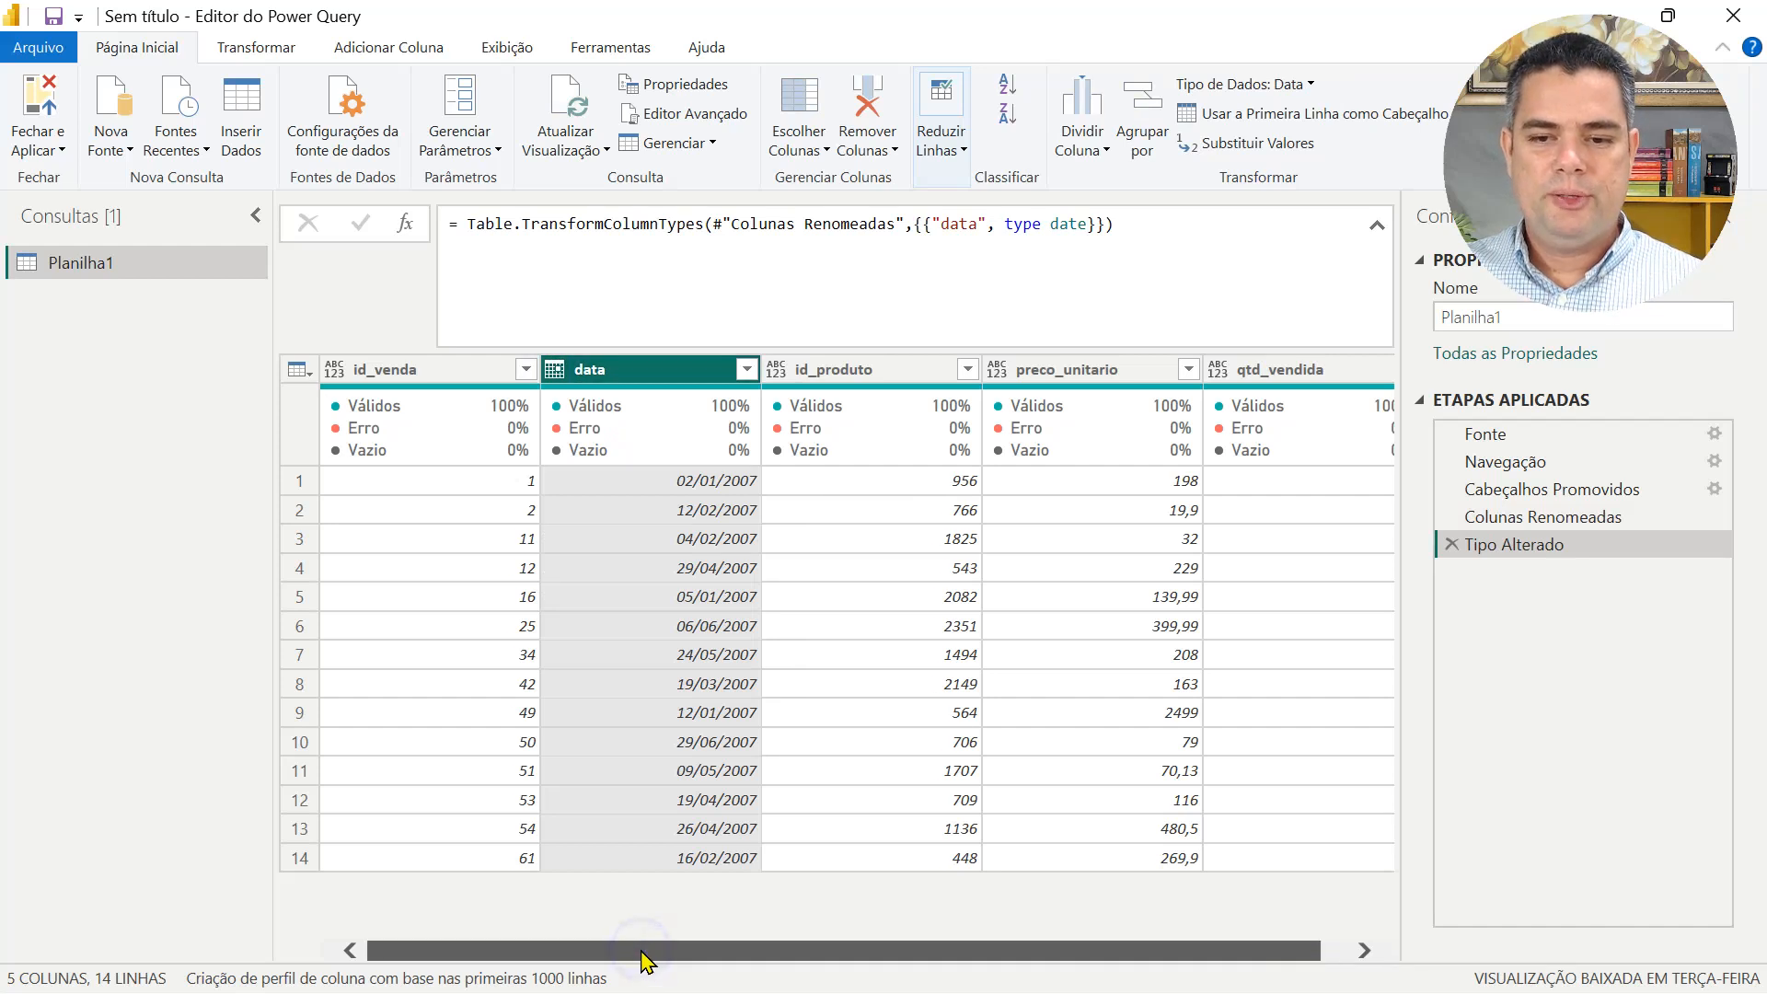
Set the data type of the qtd_vendida column to Número Inteiro.
left_click_drag(644, 957, 842, 947)
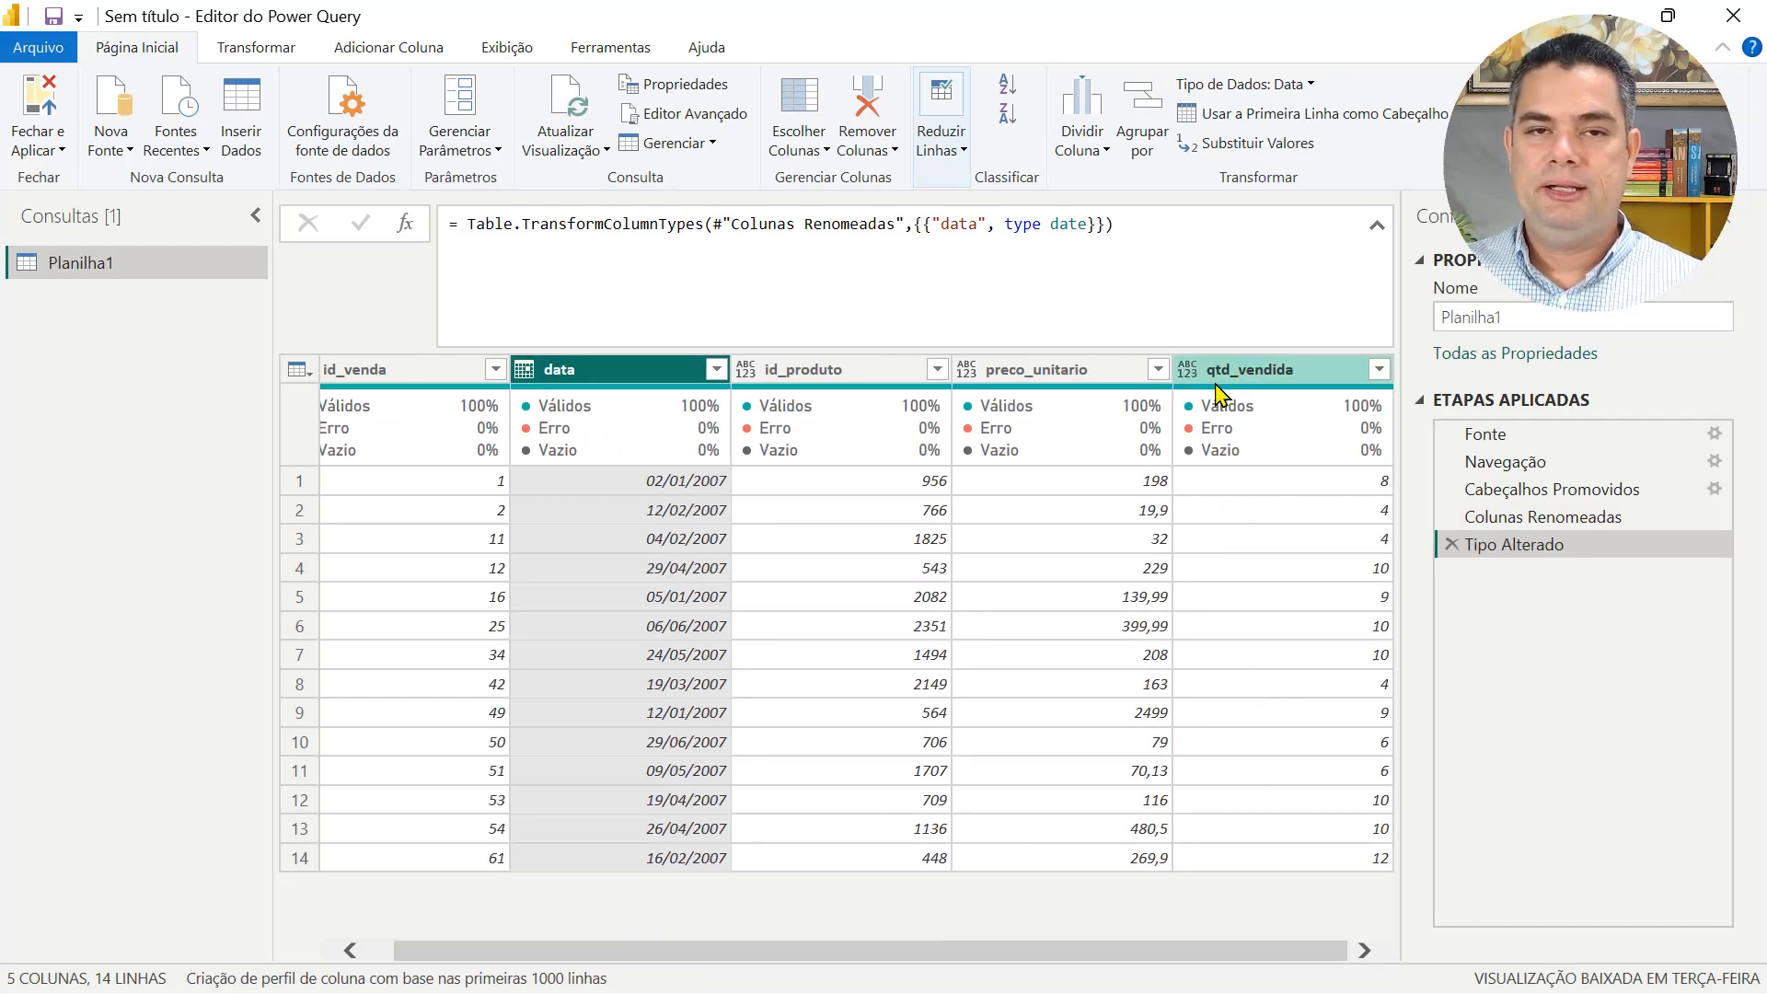
left_click(1187, 369)
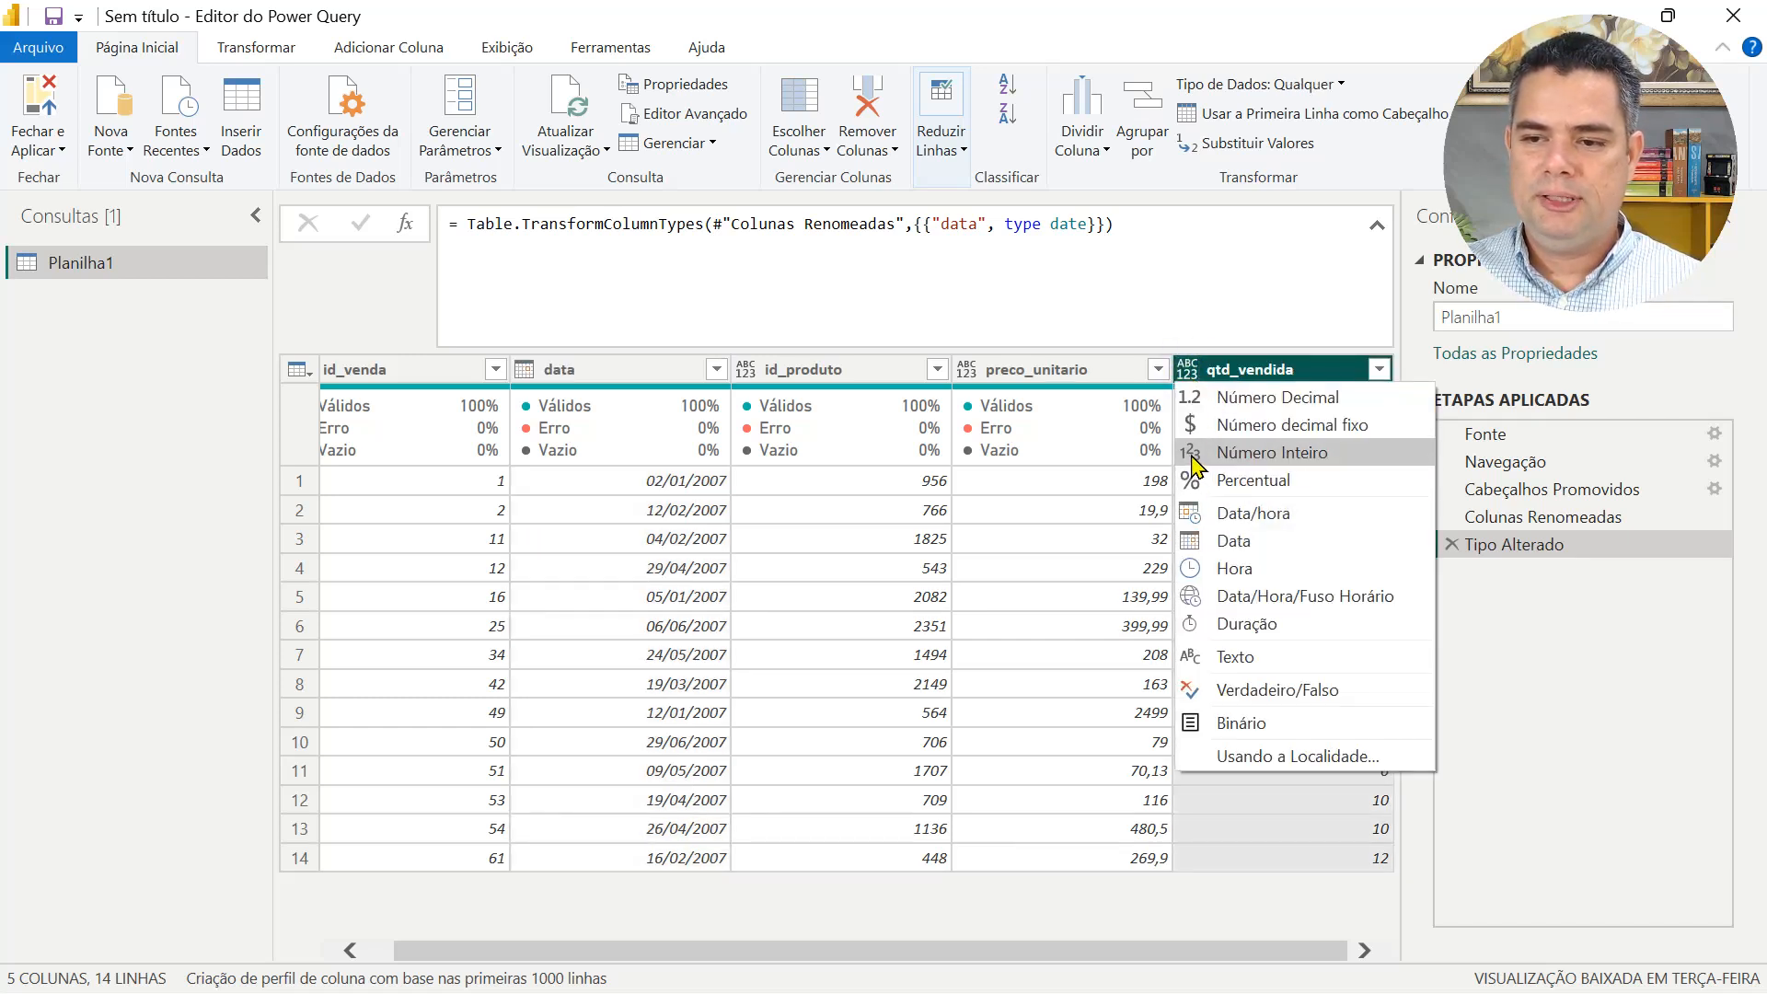
left_click(1194, 455)
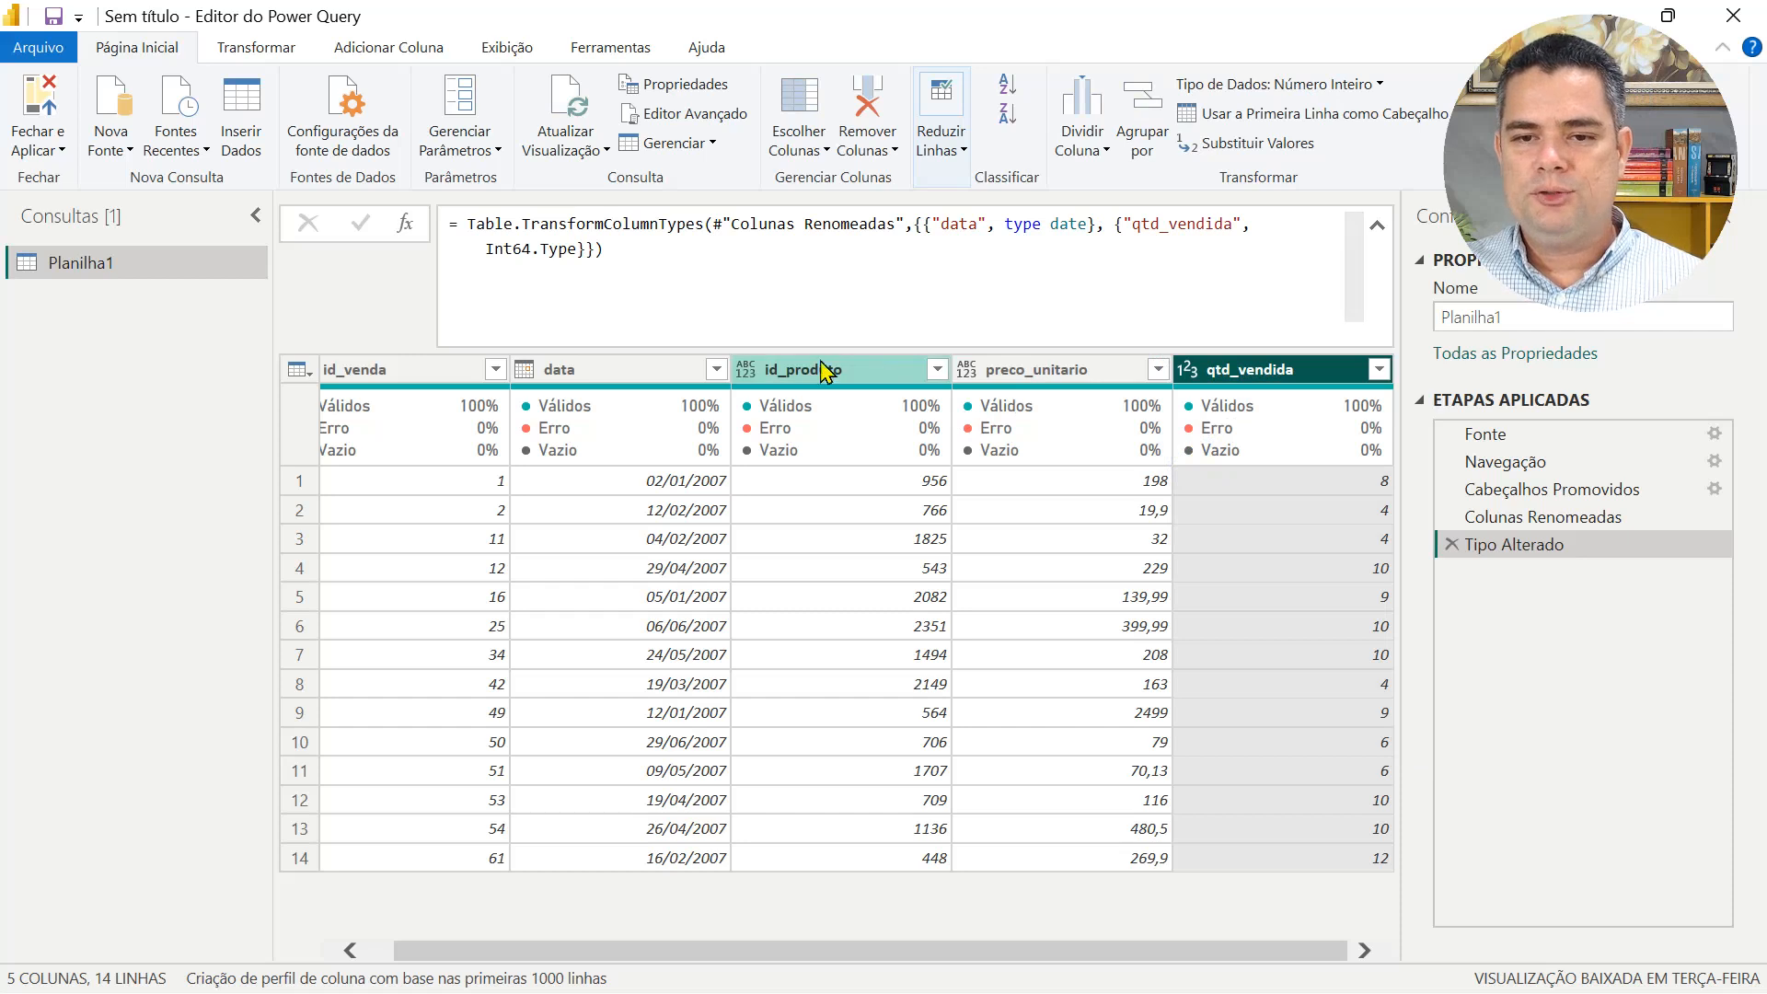
left_click_drag(681, 952, 588, 952)
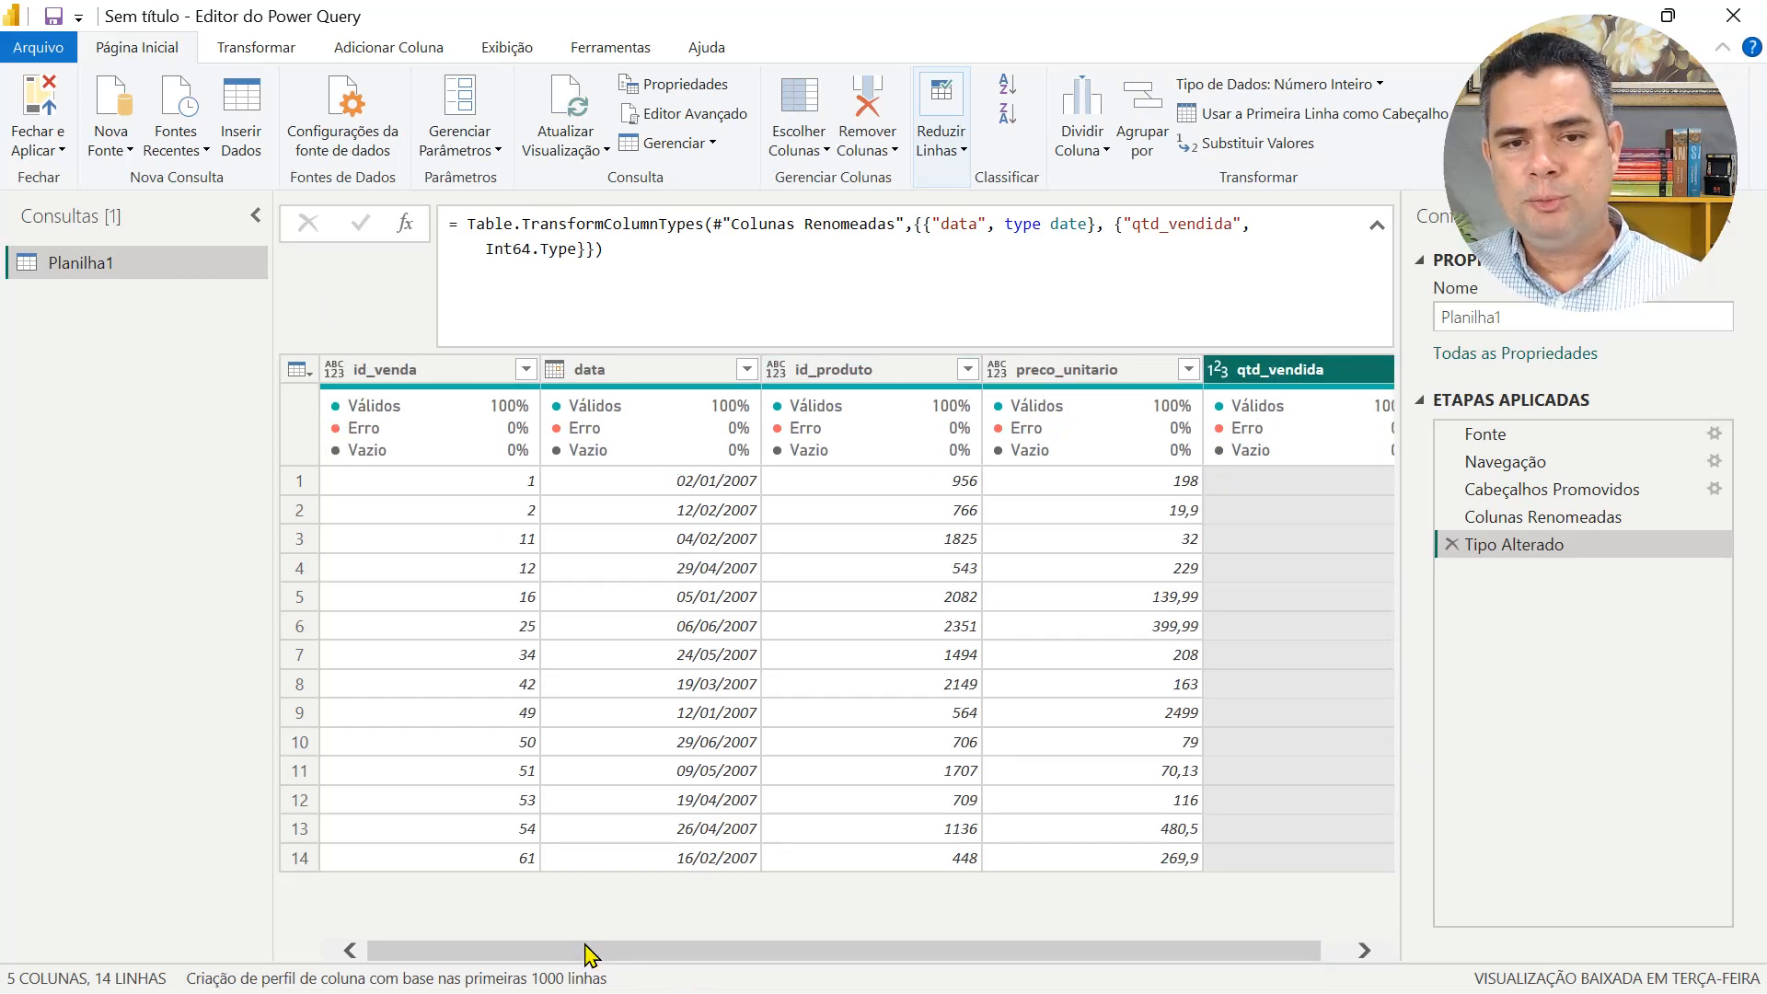
Group the rows by data, with a new column named unidades that holds the Soma of qtd_vendida.
left_click(256, 47)
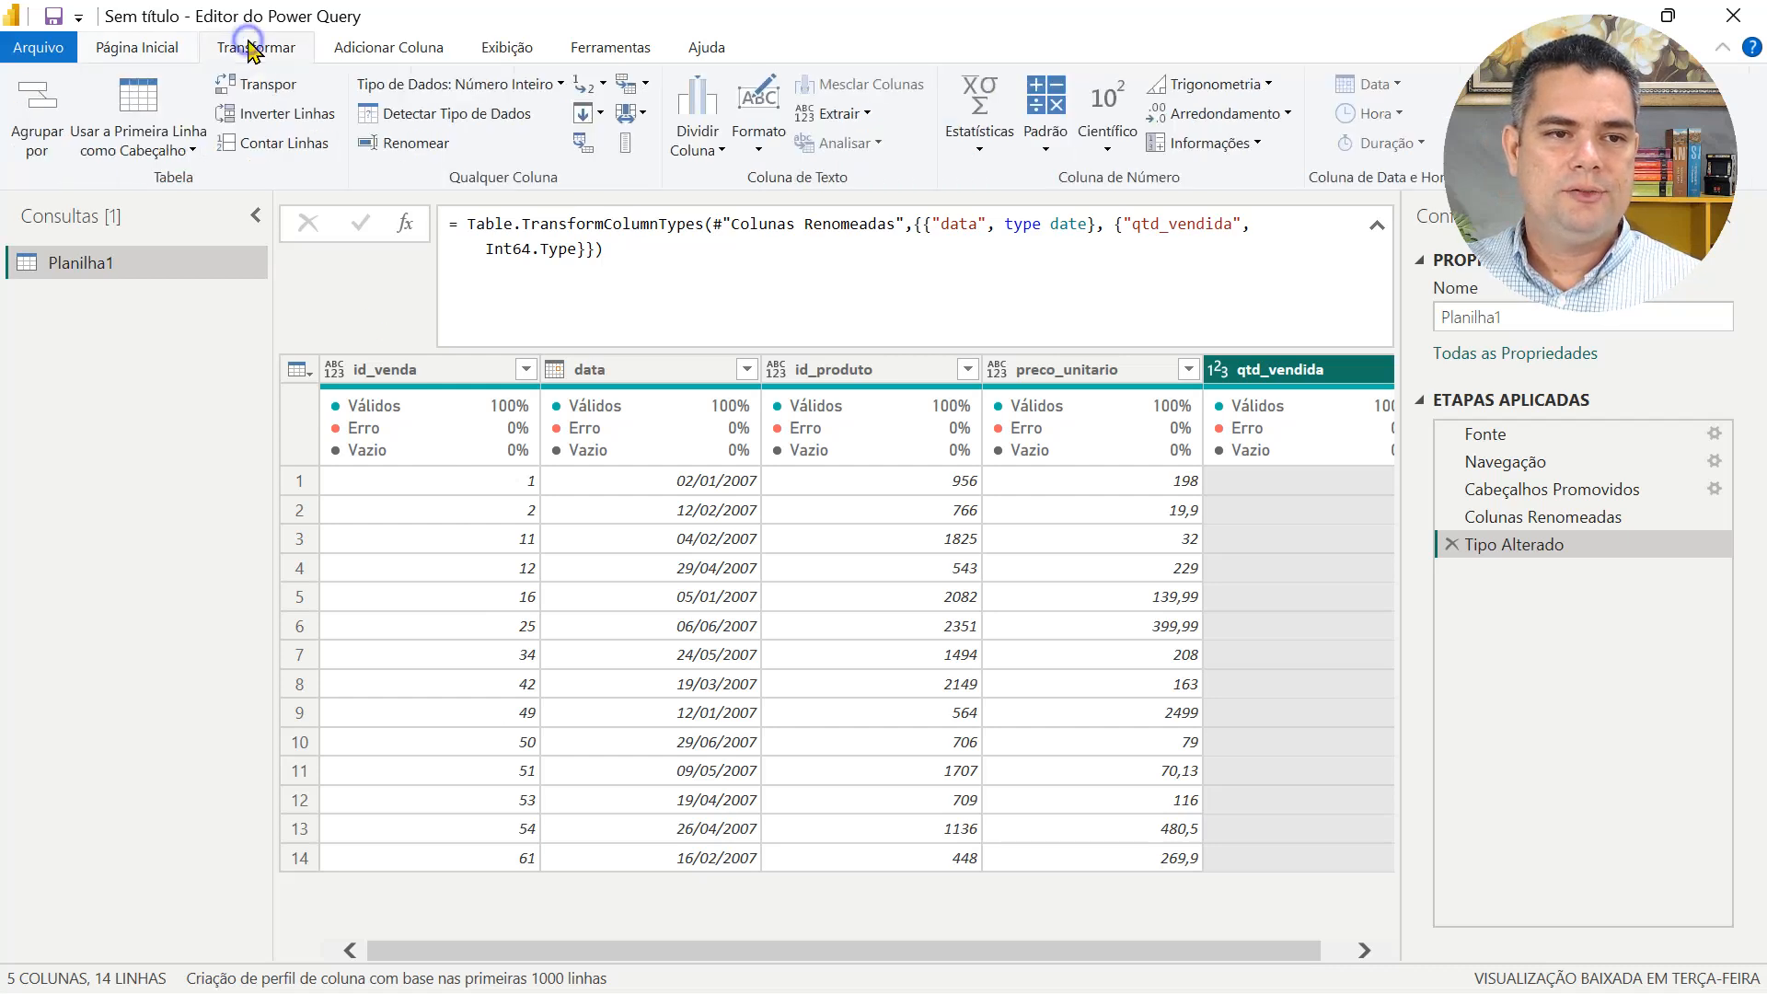
left_click(38, 115)
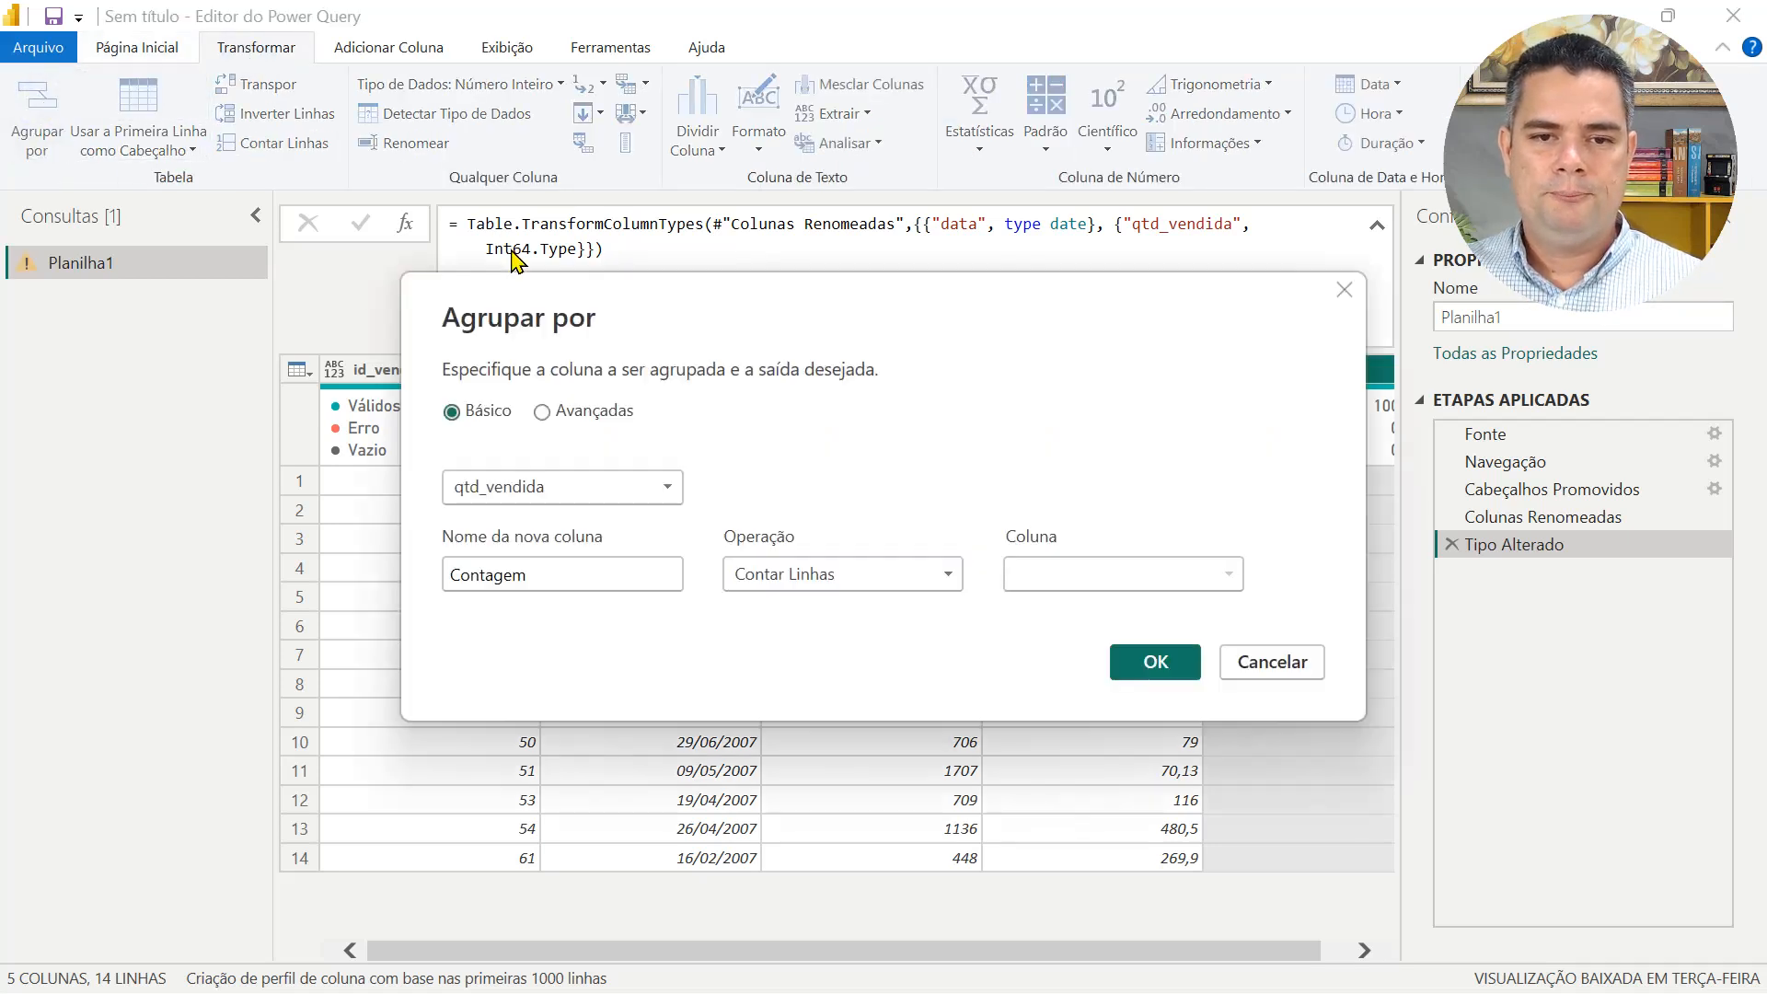
left_click(592, 489)
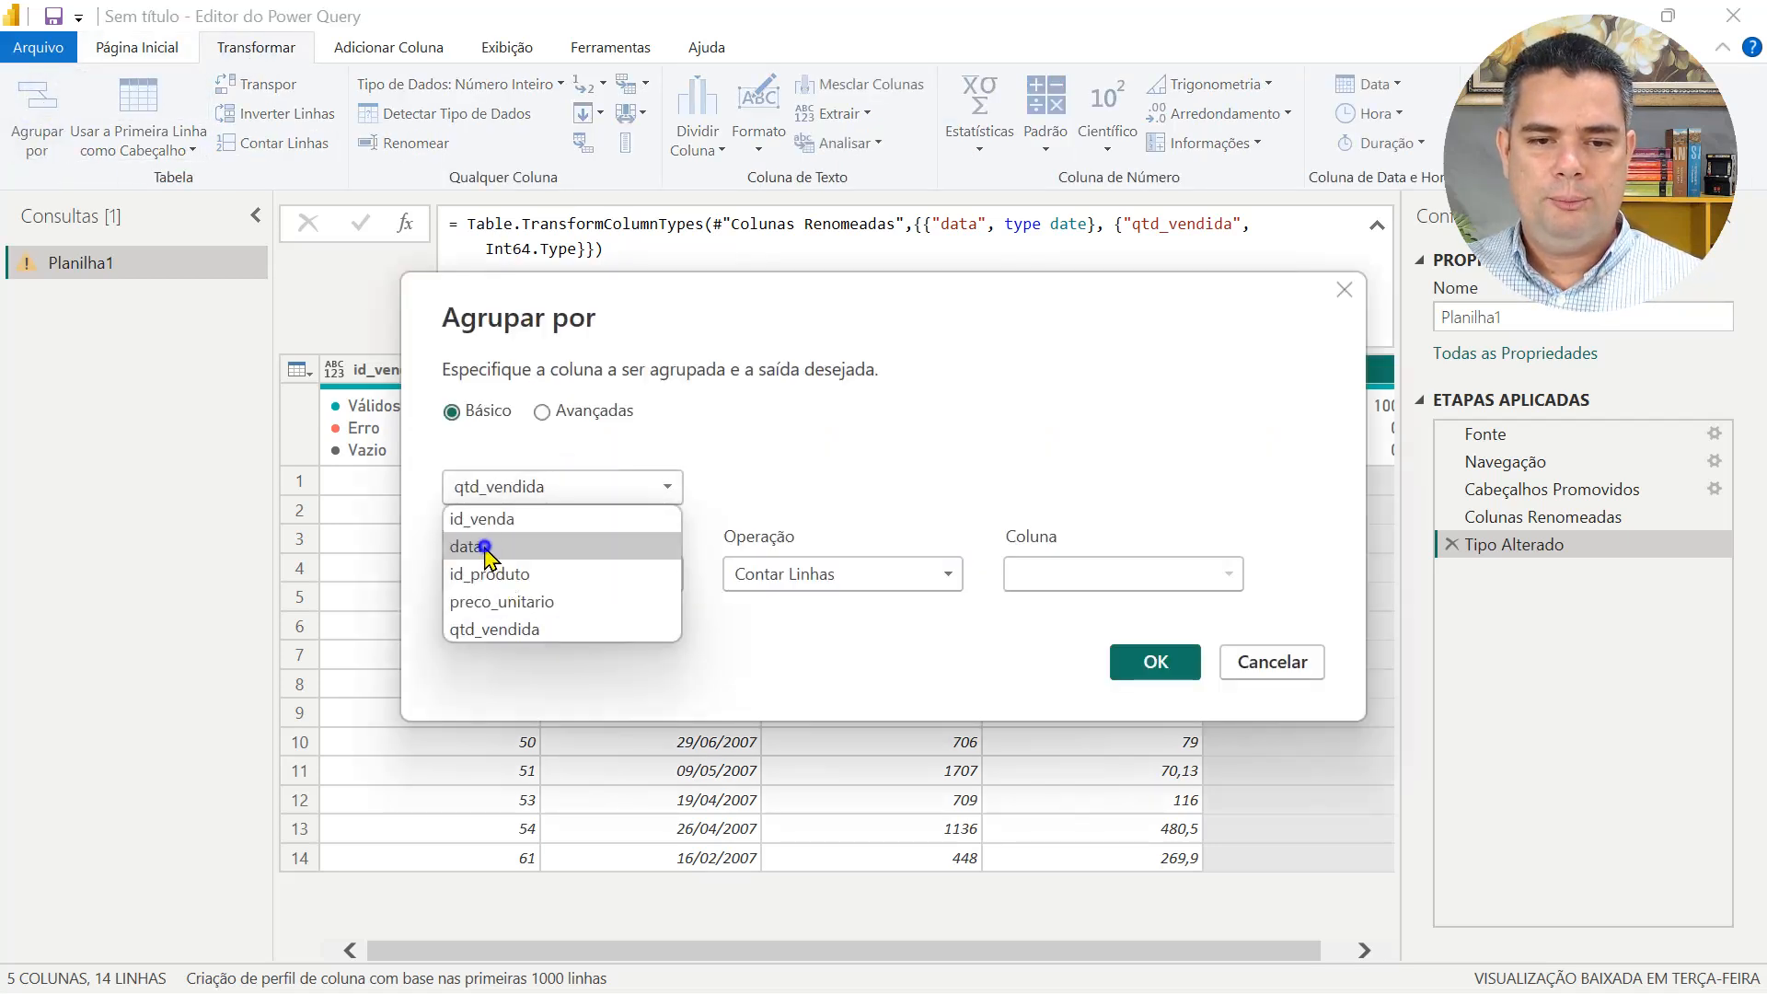
left_click(585, 545)
left_click_drag(513, 567, 433, 584)
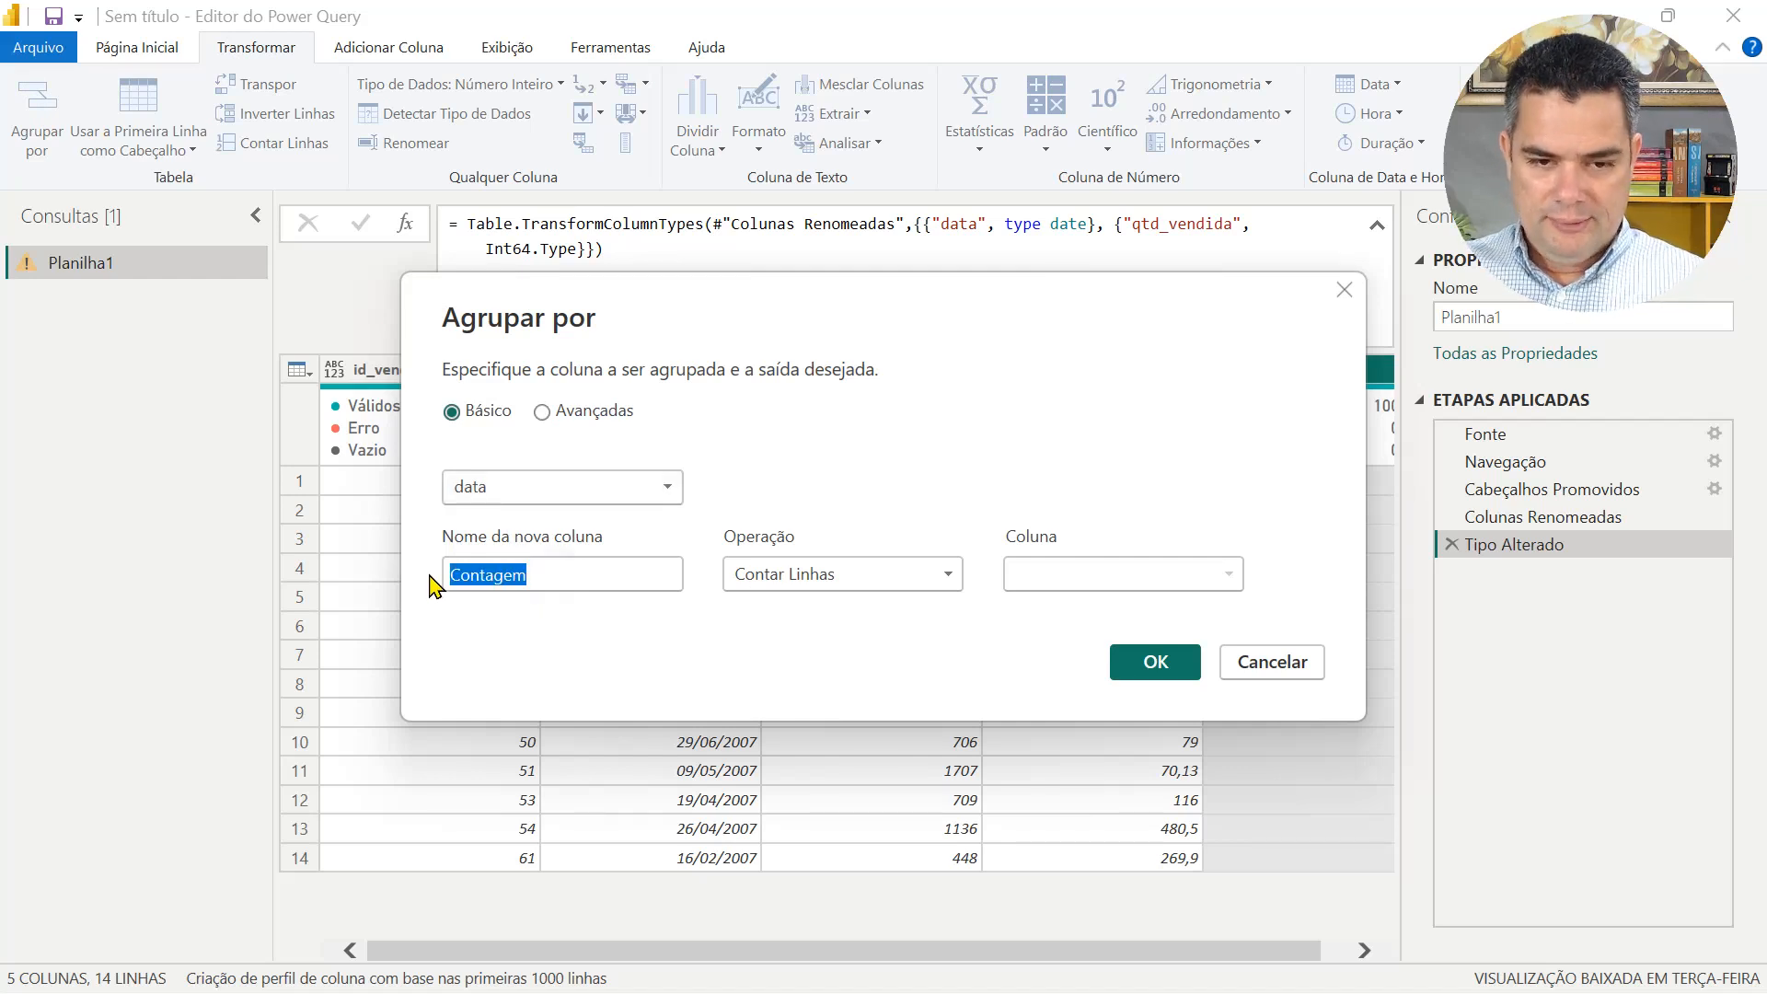
type("unidades")
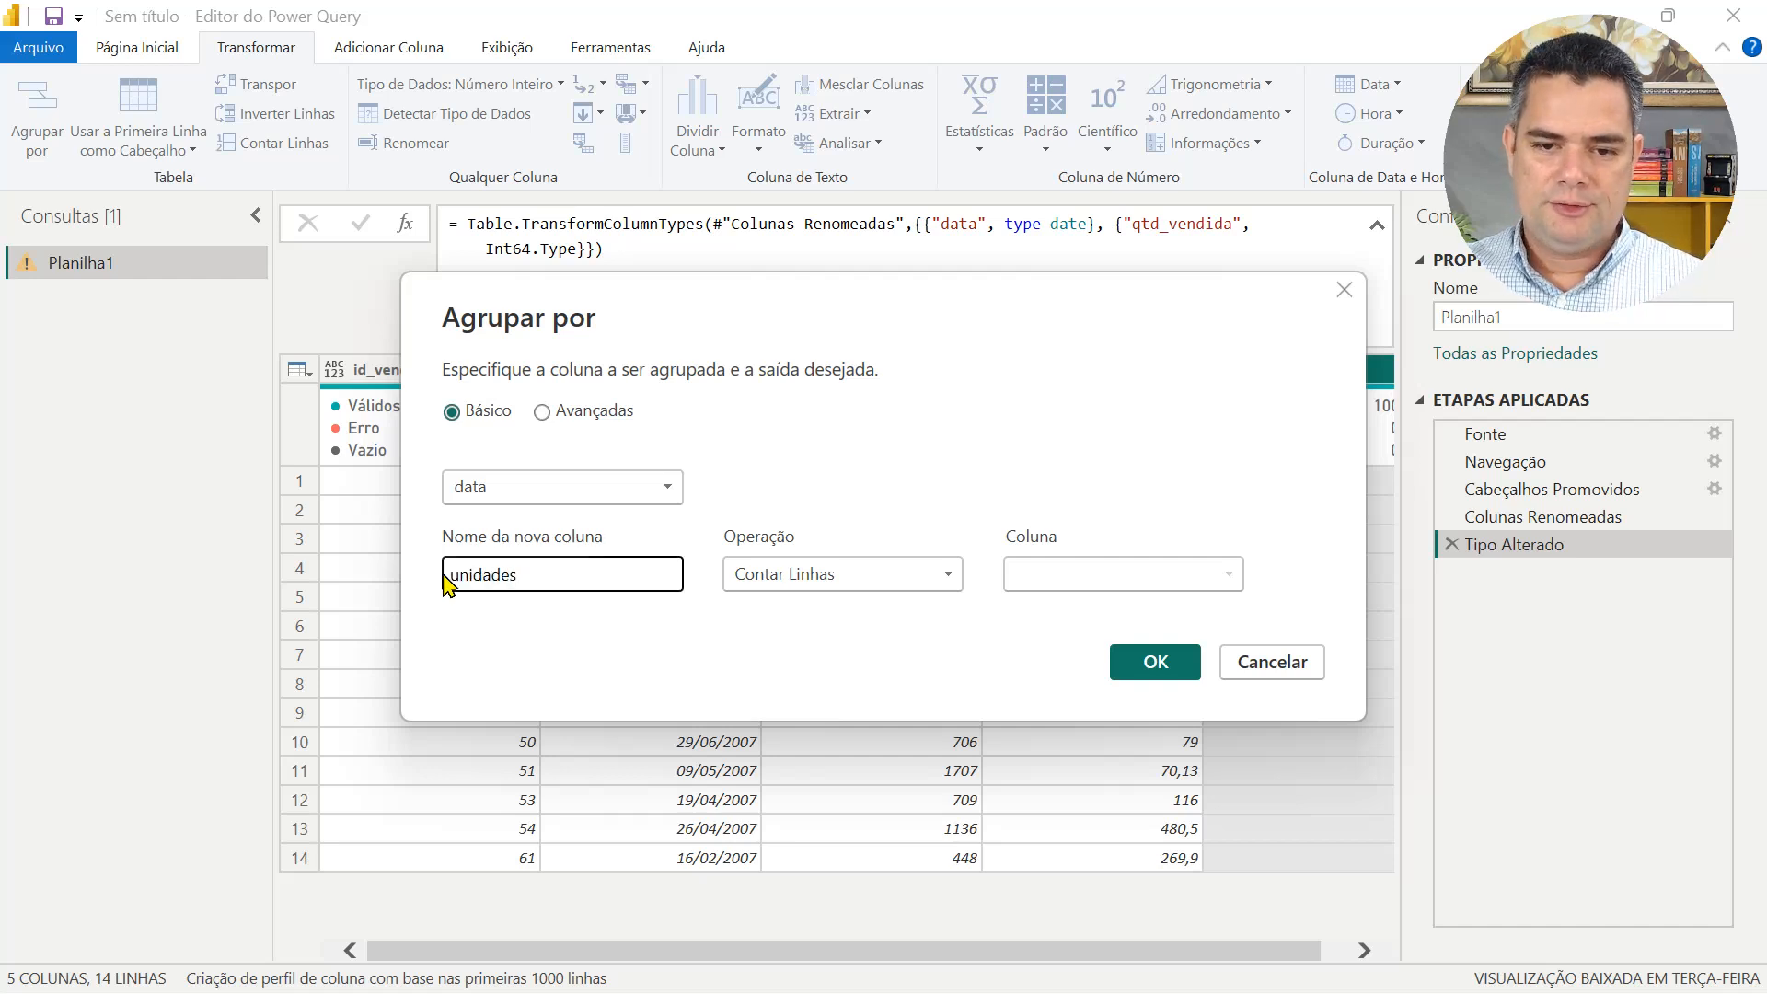
left_click(769, 573)
left_click(769, 600)
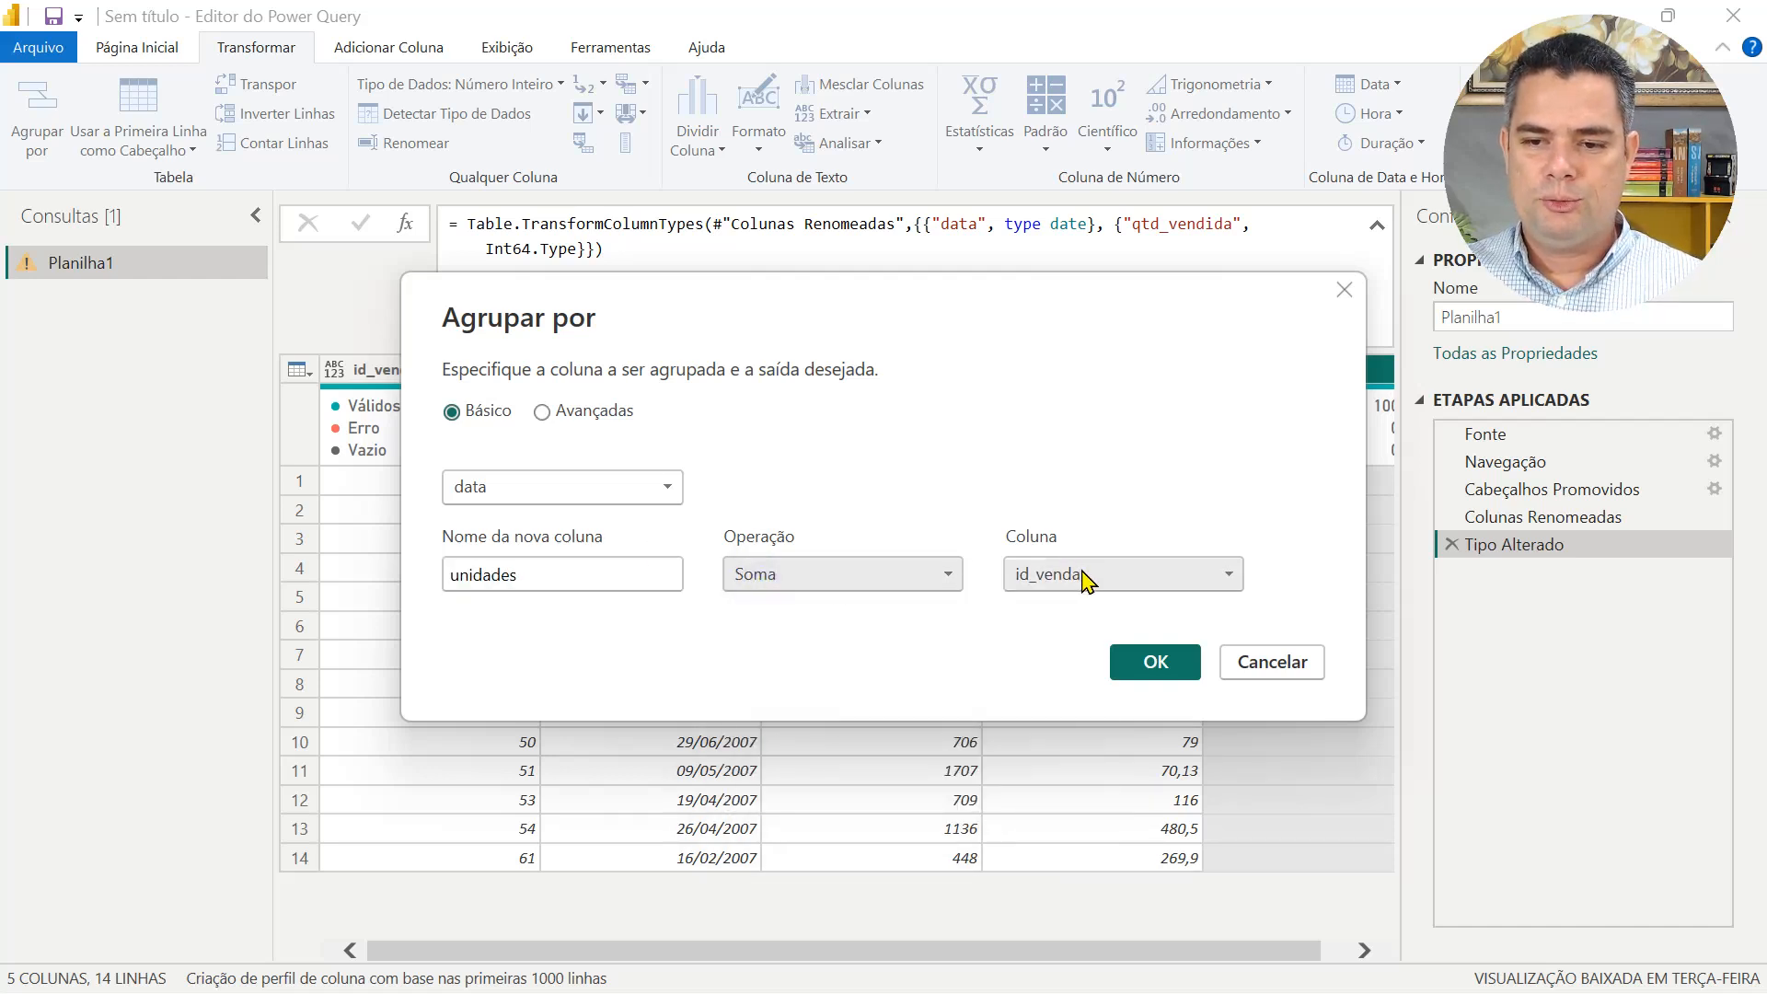
left_click_drag(1133, 304, 1009, 352)
left_click(951, 601)
left_click(966, 742)
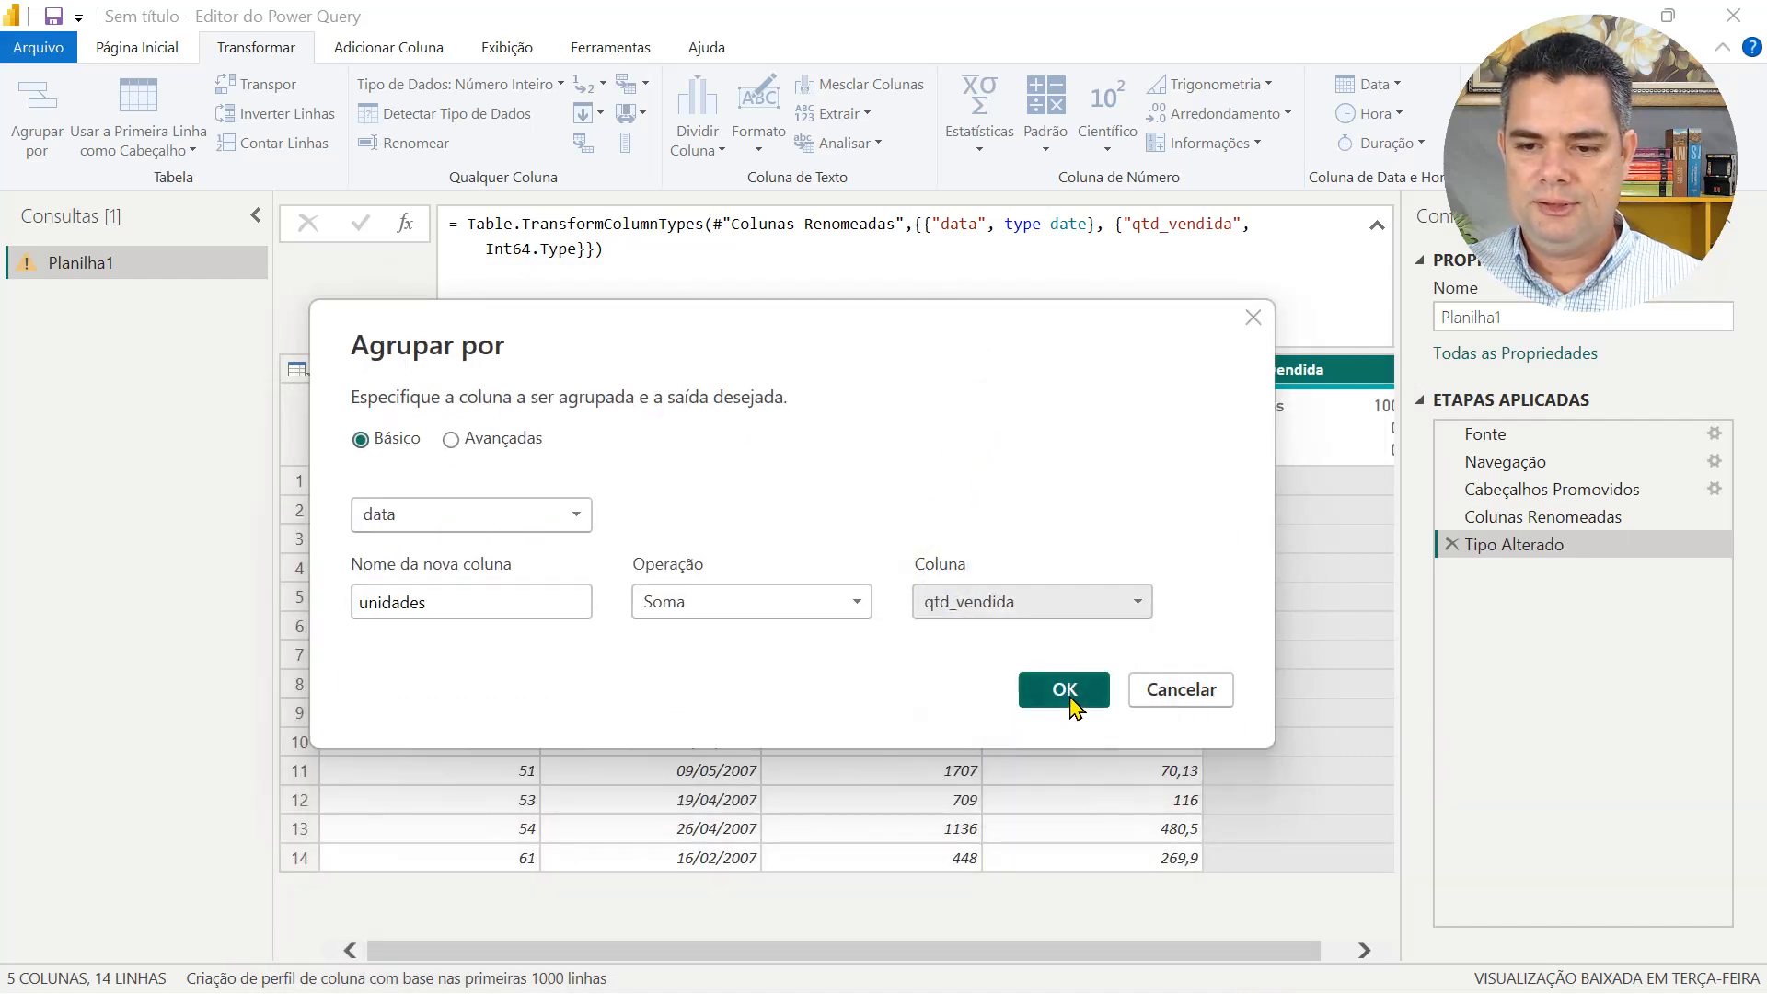
left_click(1067, 695)
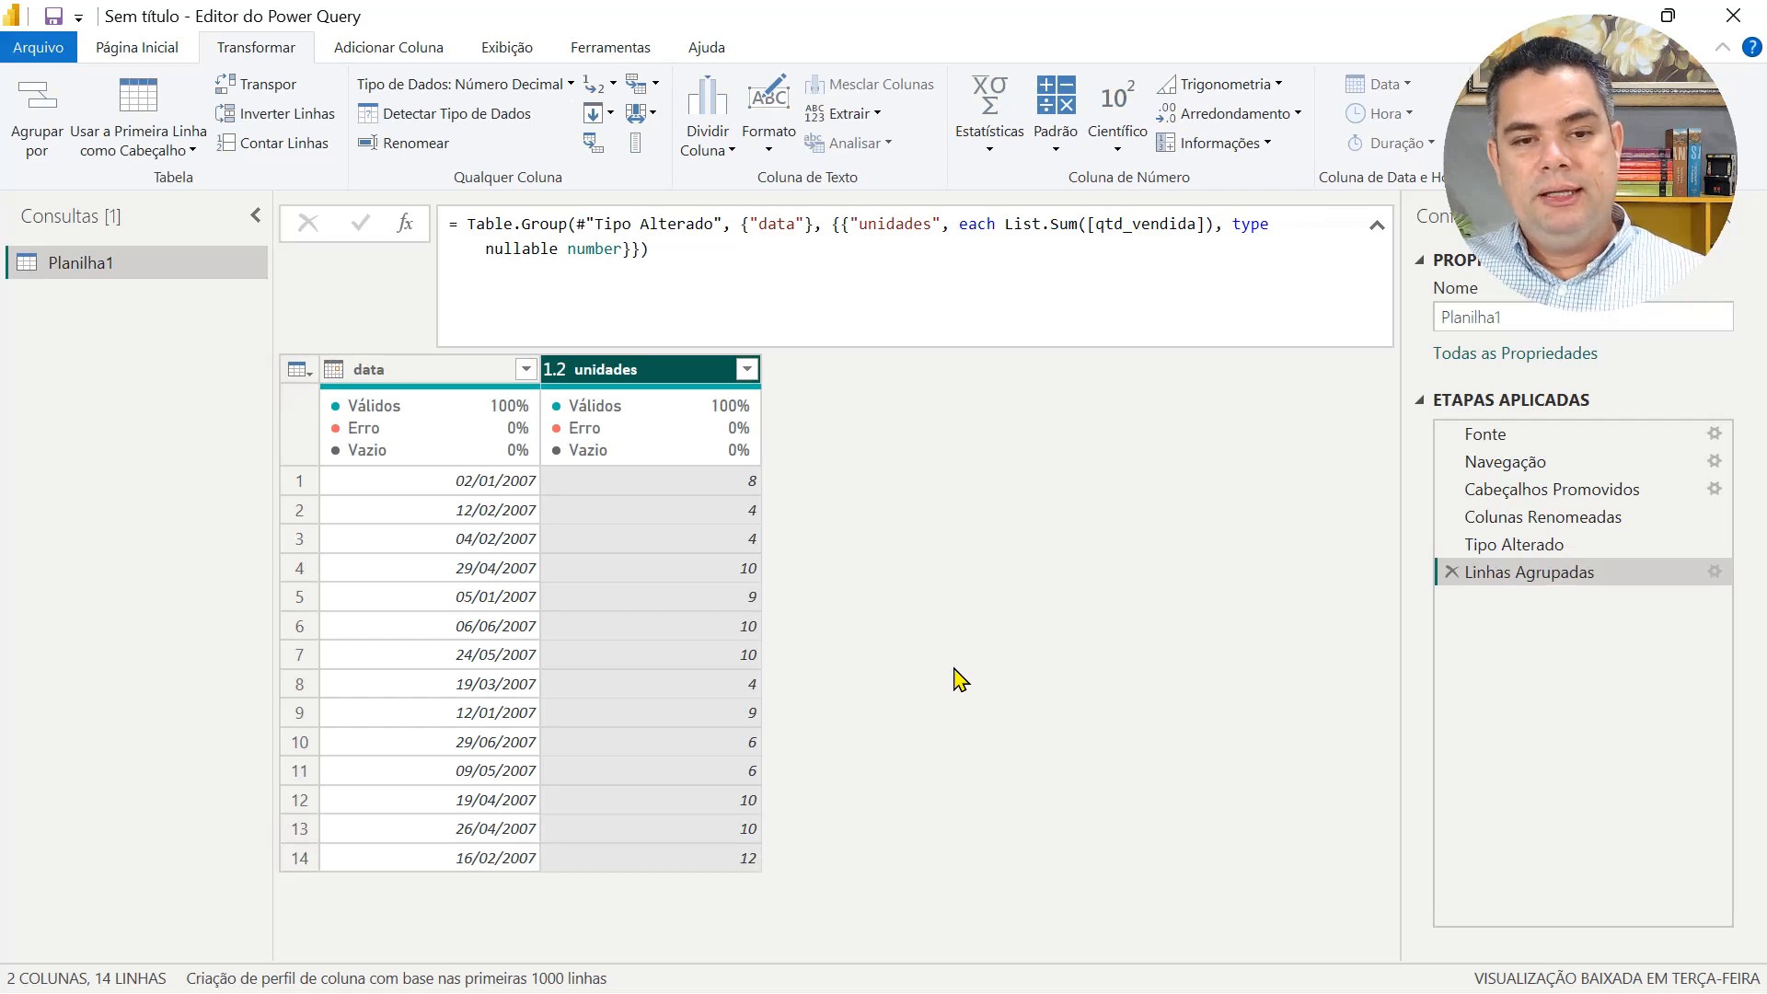
Rename the Planilha1 query as dados_exemplo.
double_click(92, 265)
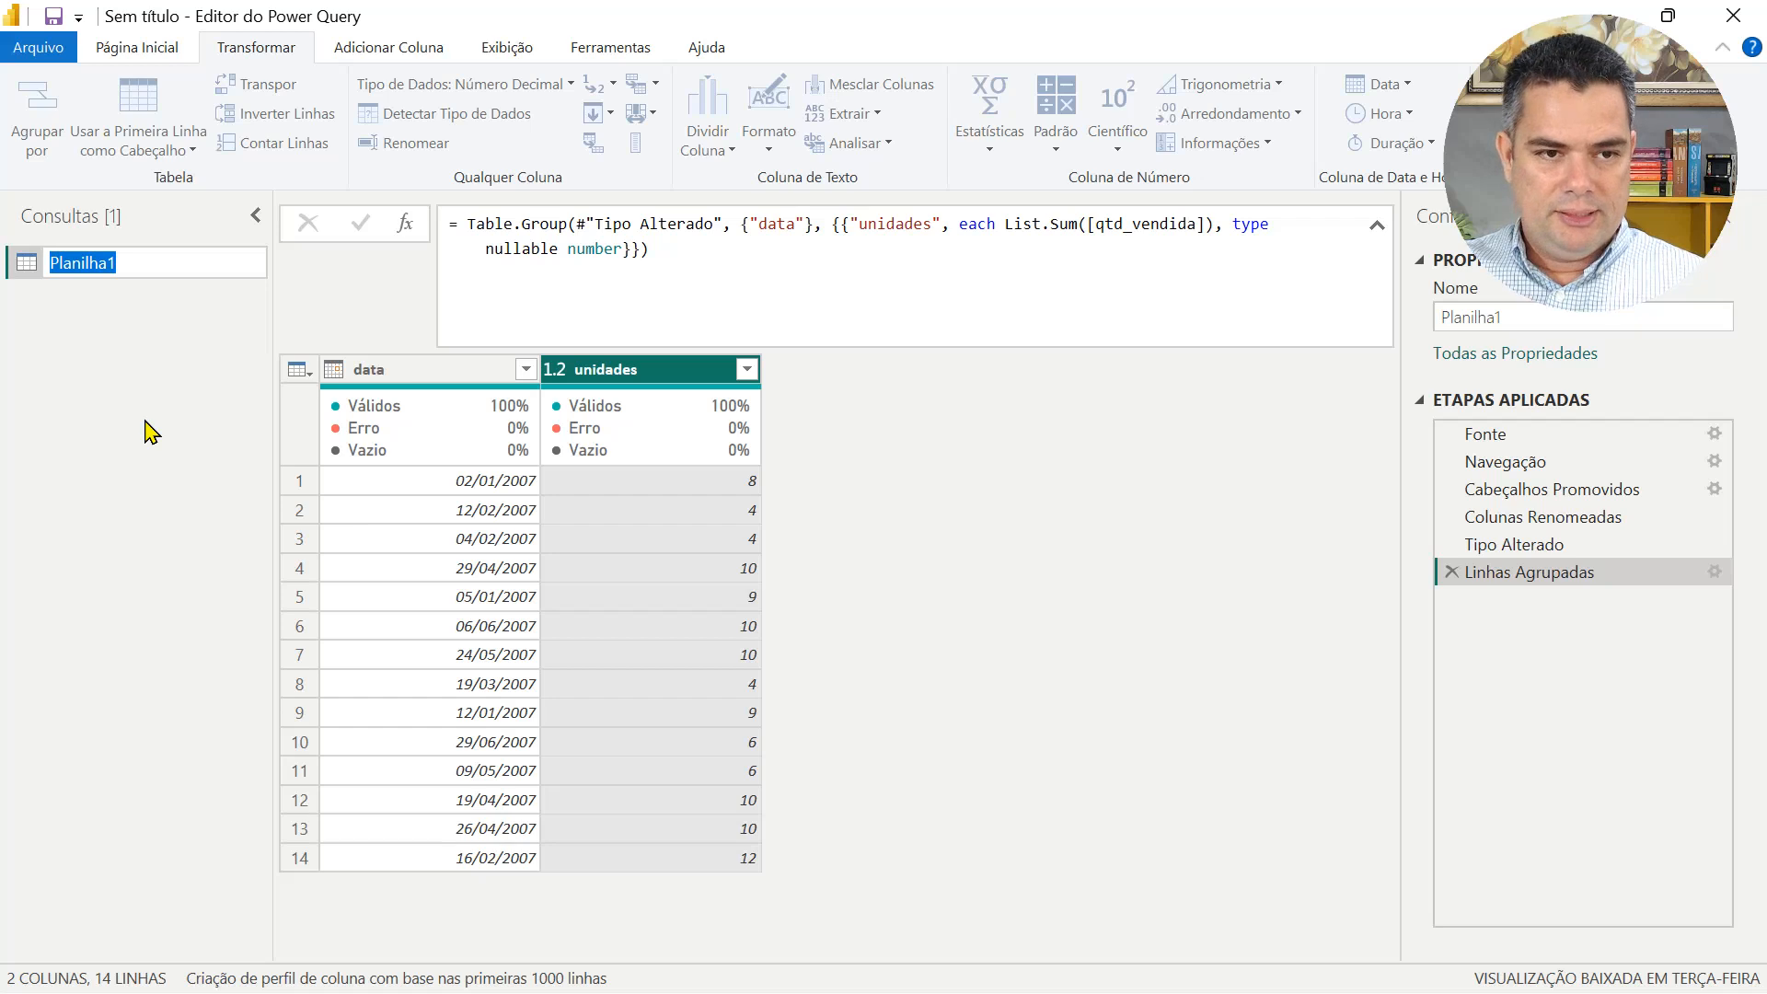
type("dados")
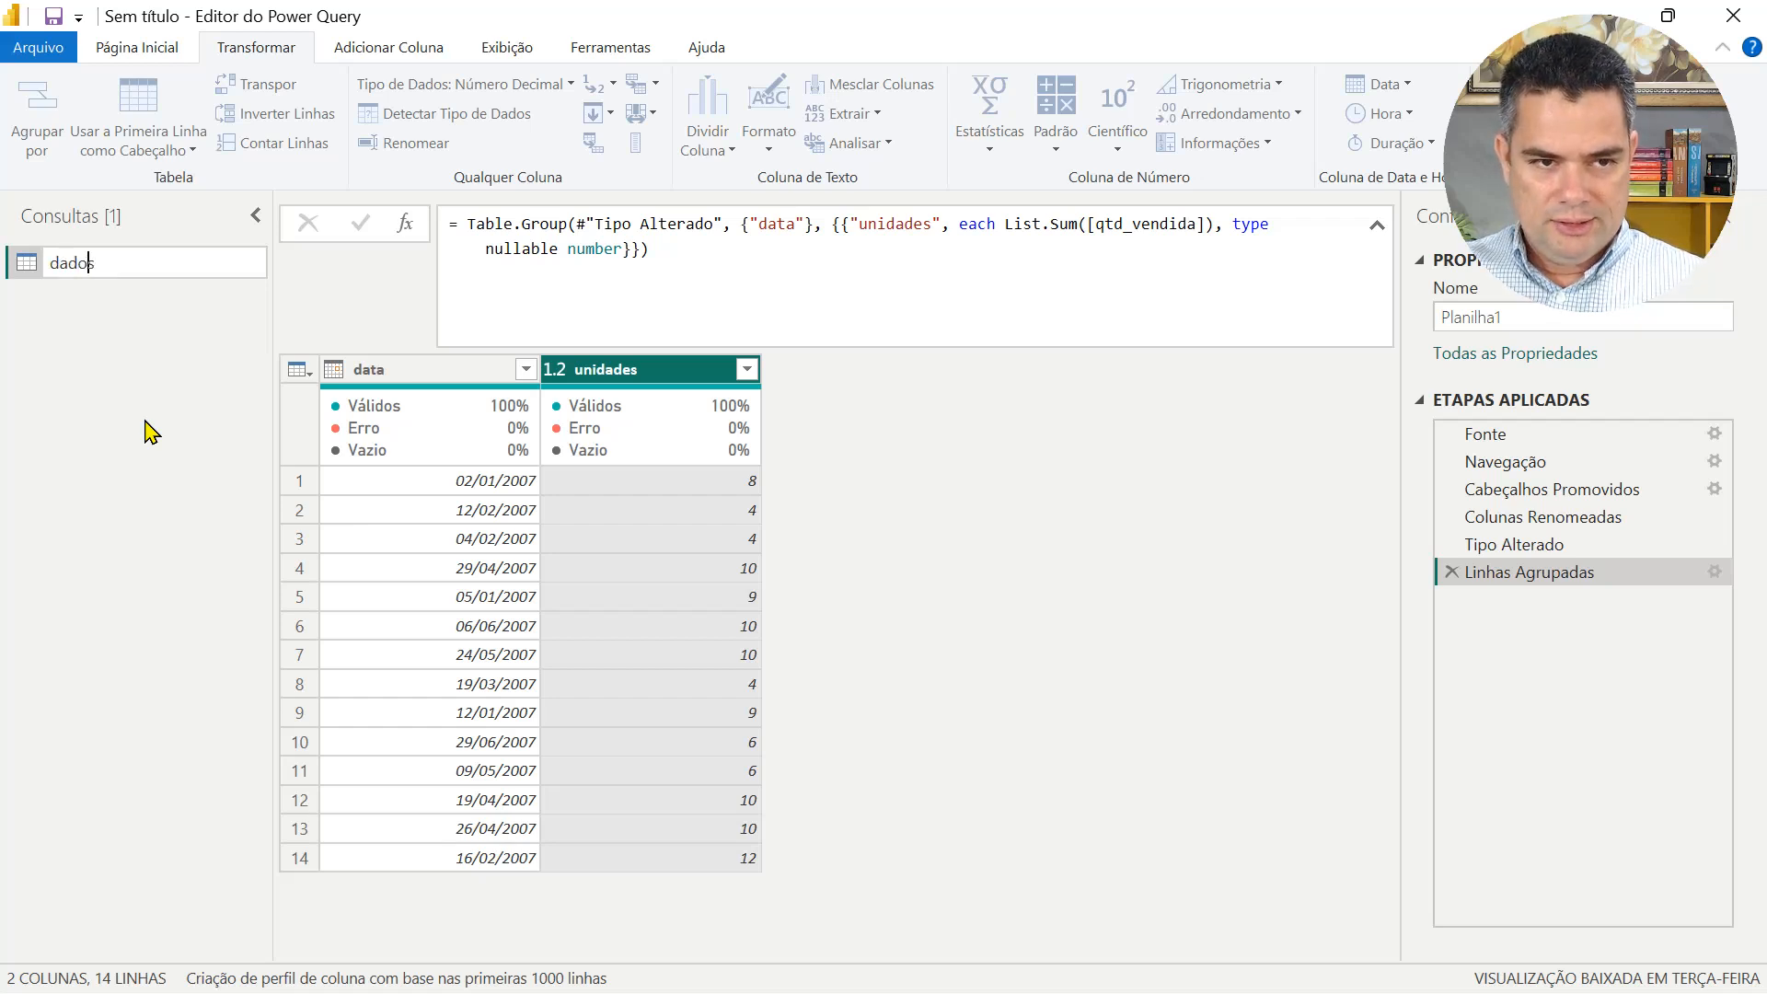
type("_exemplo")
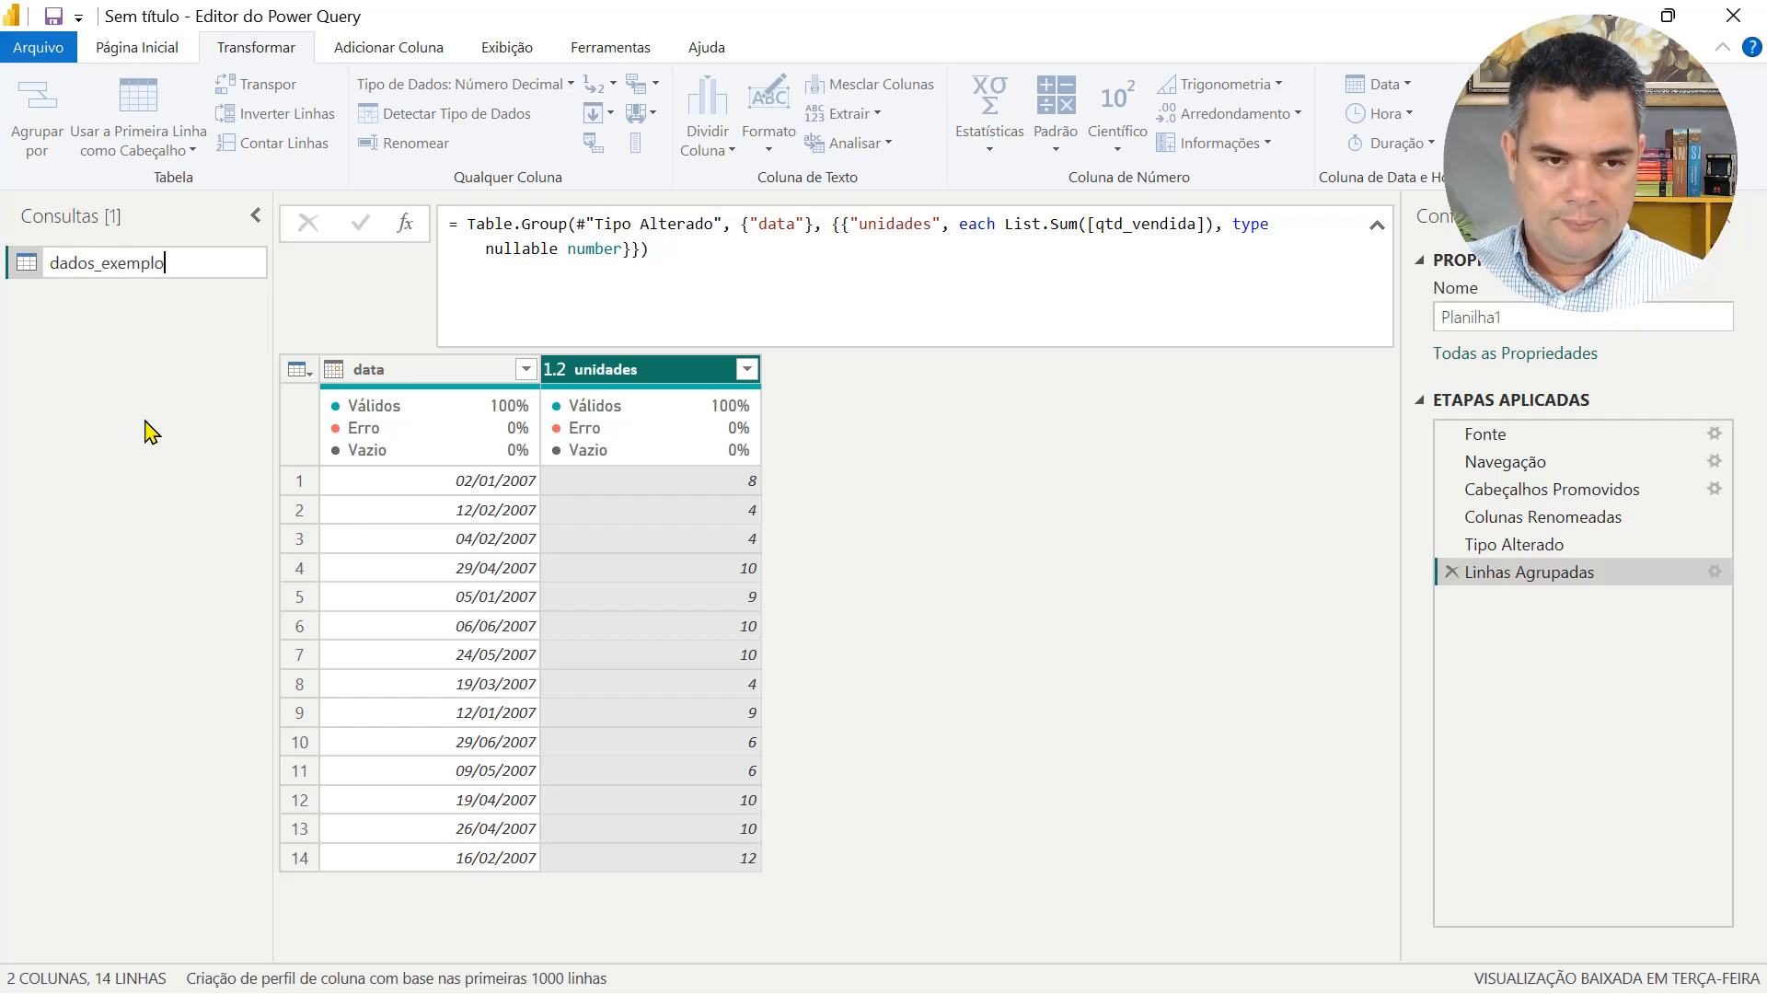
key("Return")
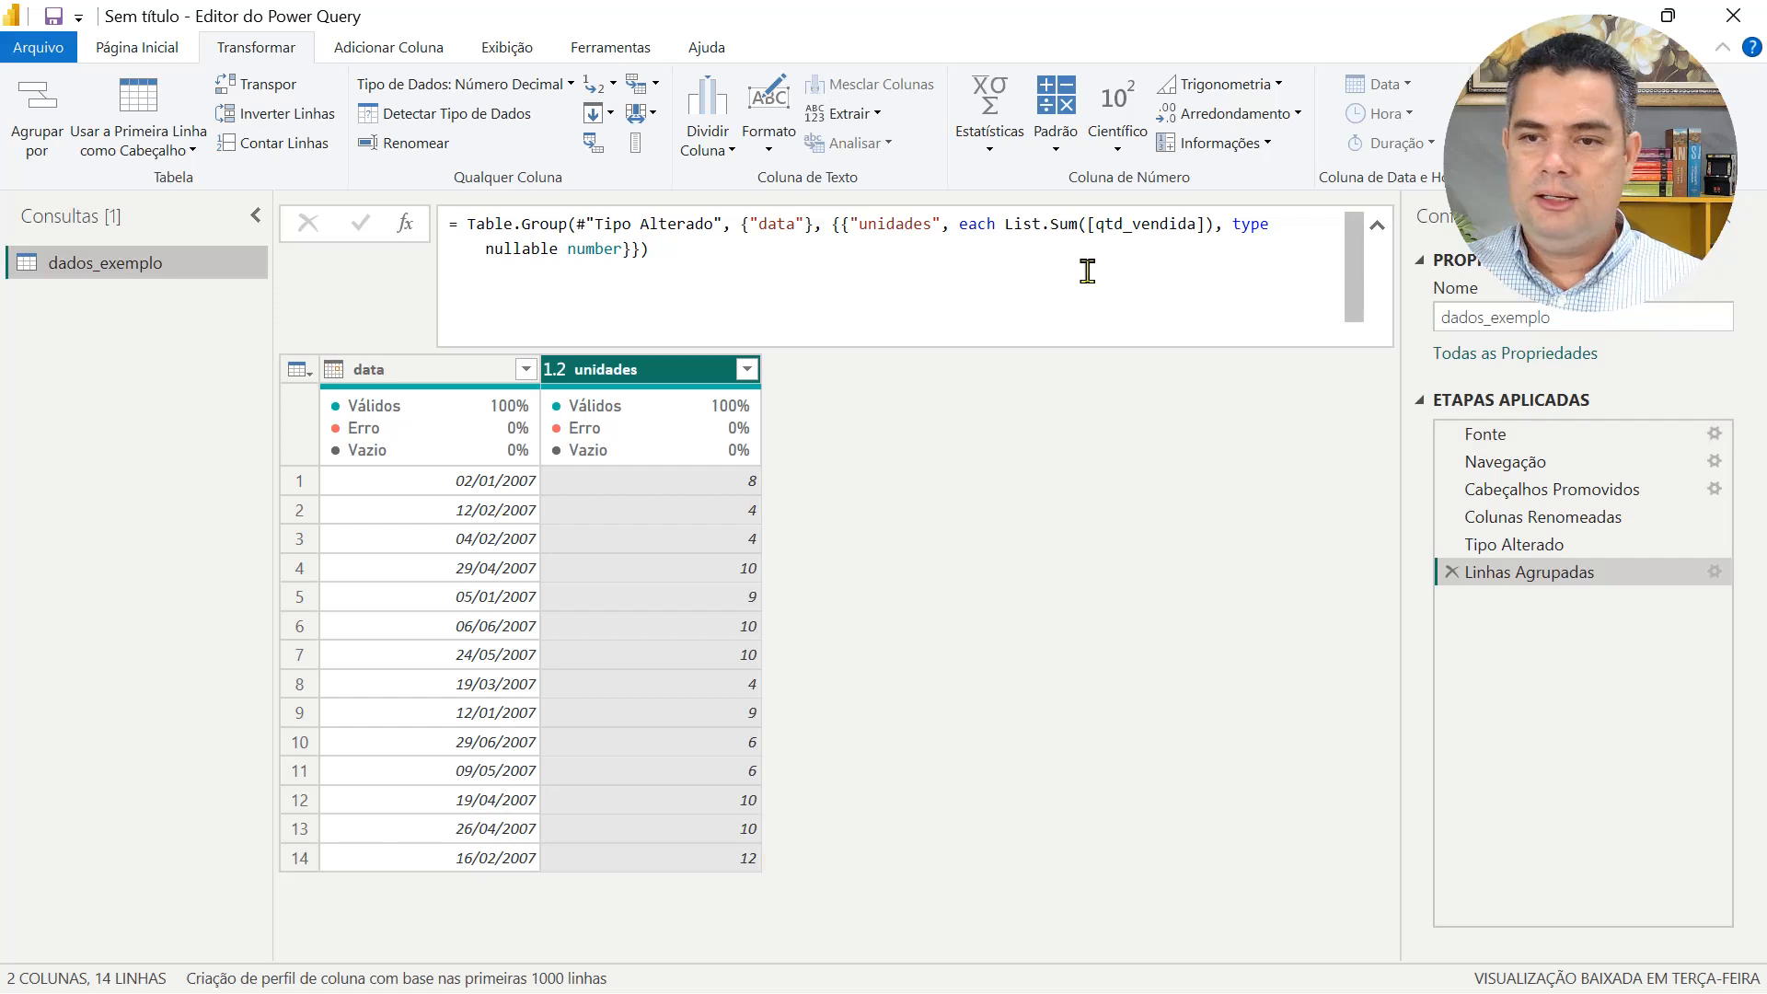
Open the M code of the dados_exemplo query in the Advanced Editor.
left_click(1479, 436)
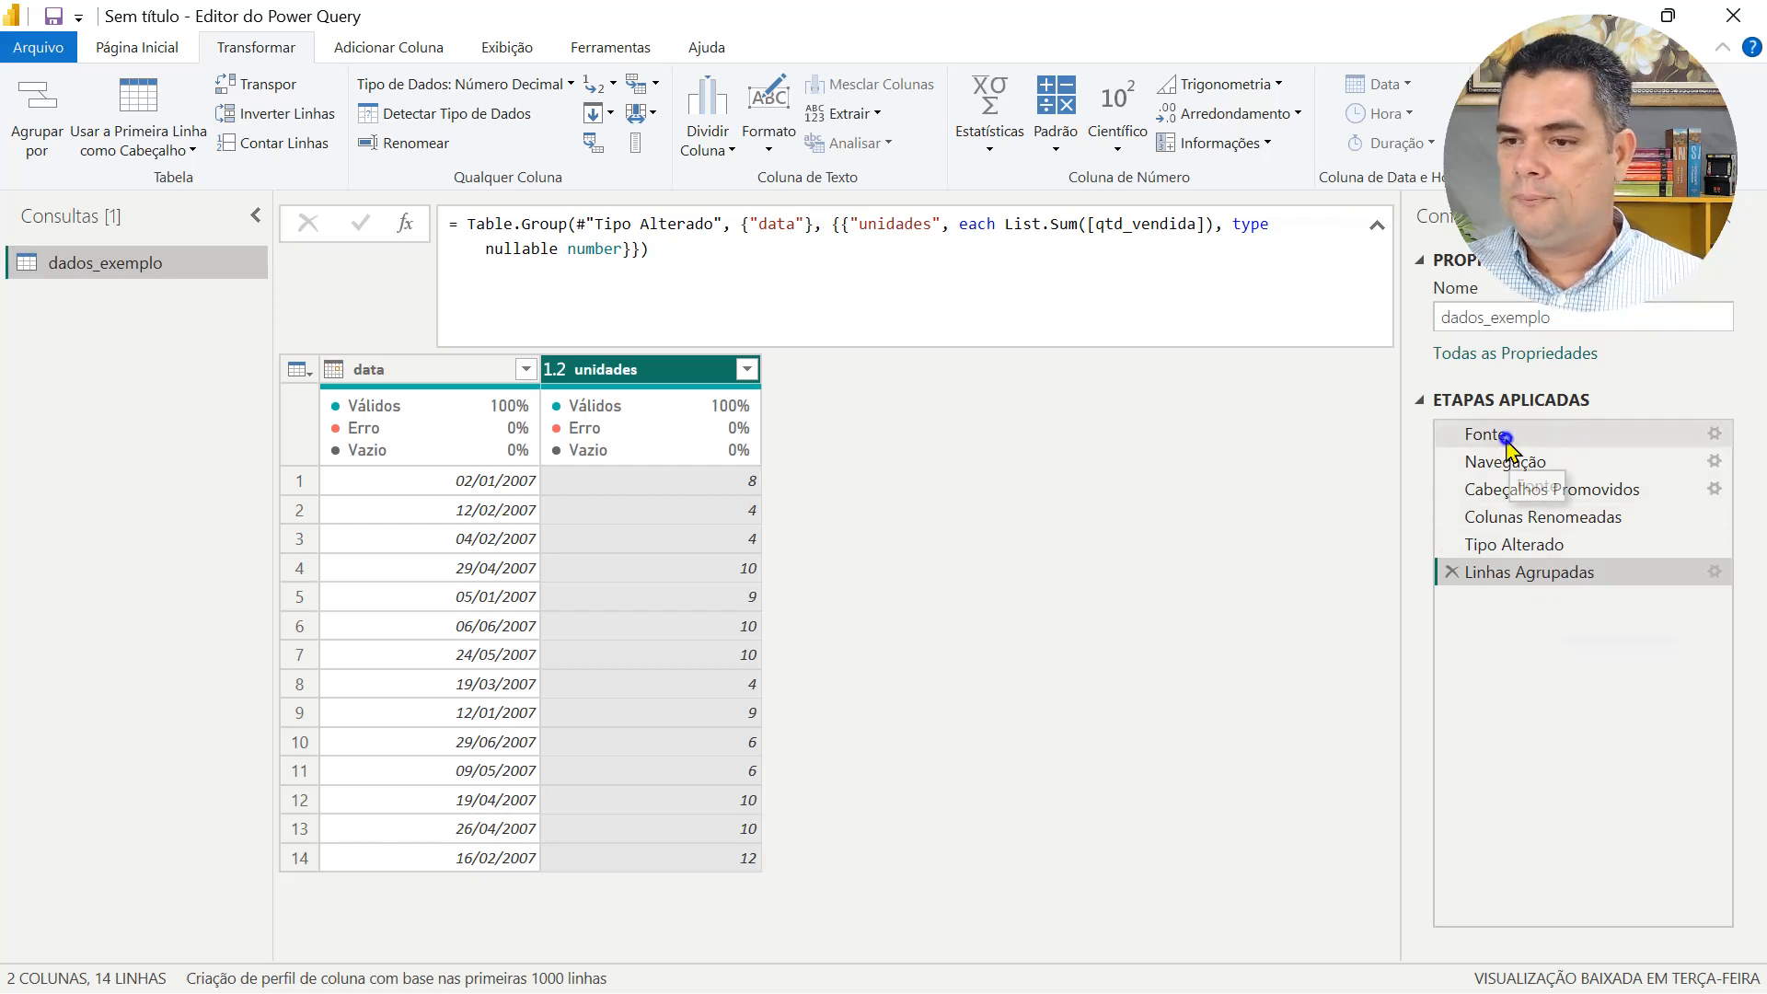
left_click(1533, 573)
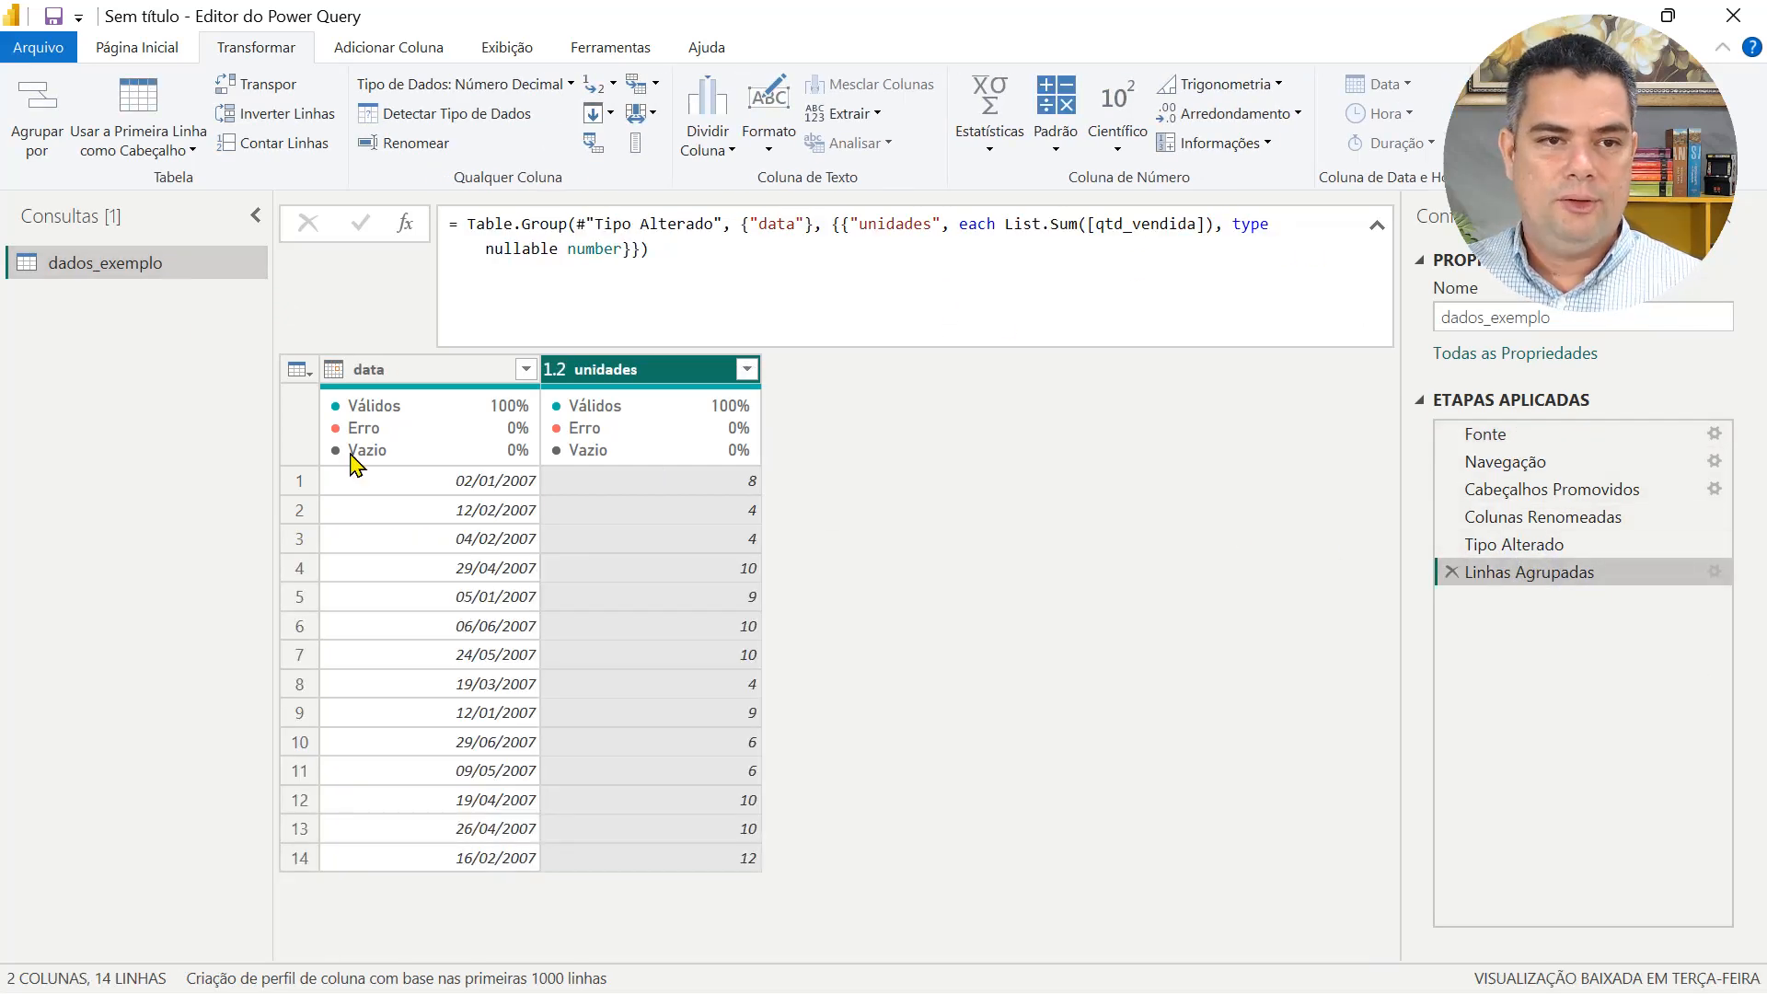
left_click(173, 57)
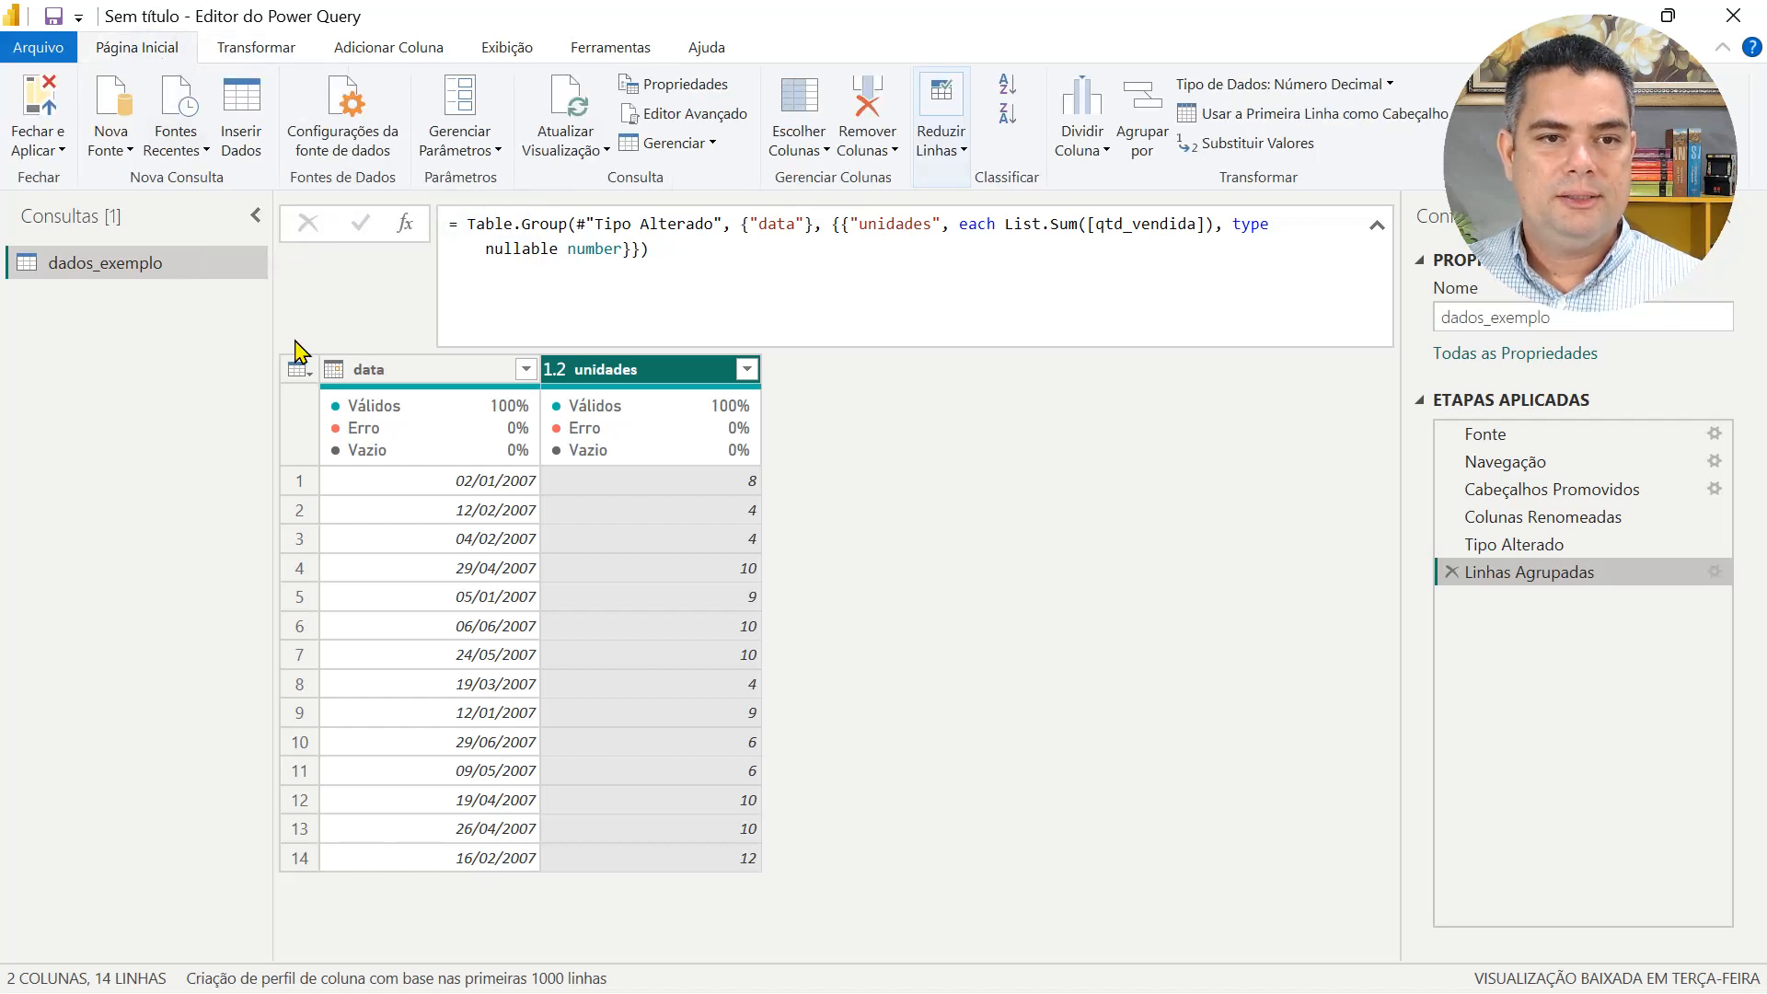
left_click(679, 114)
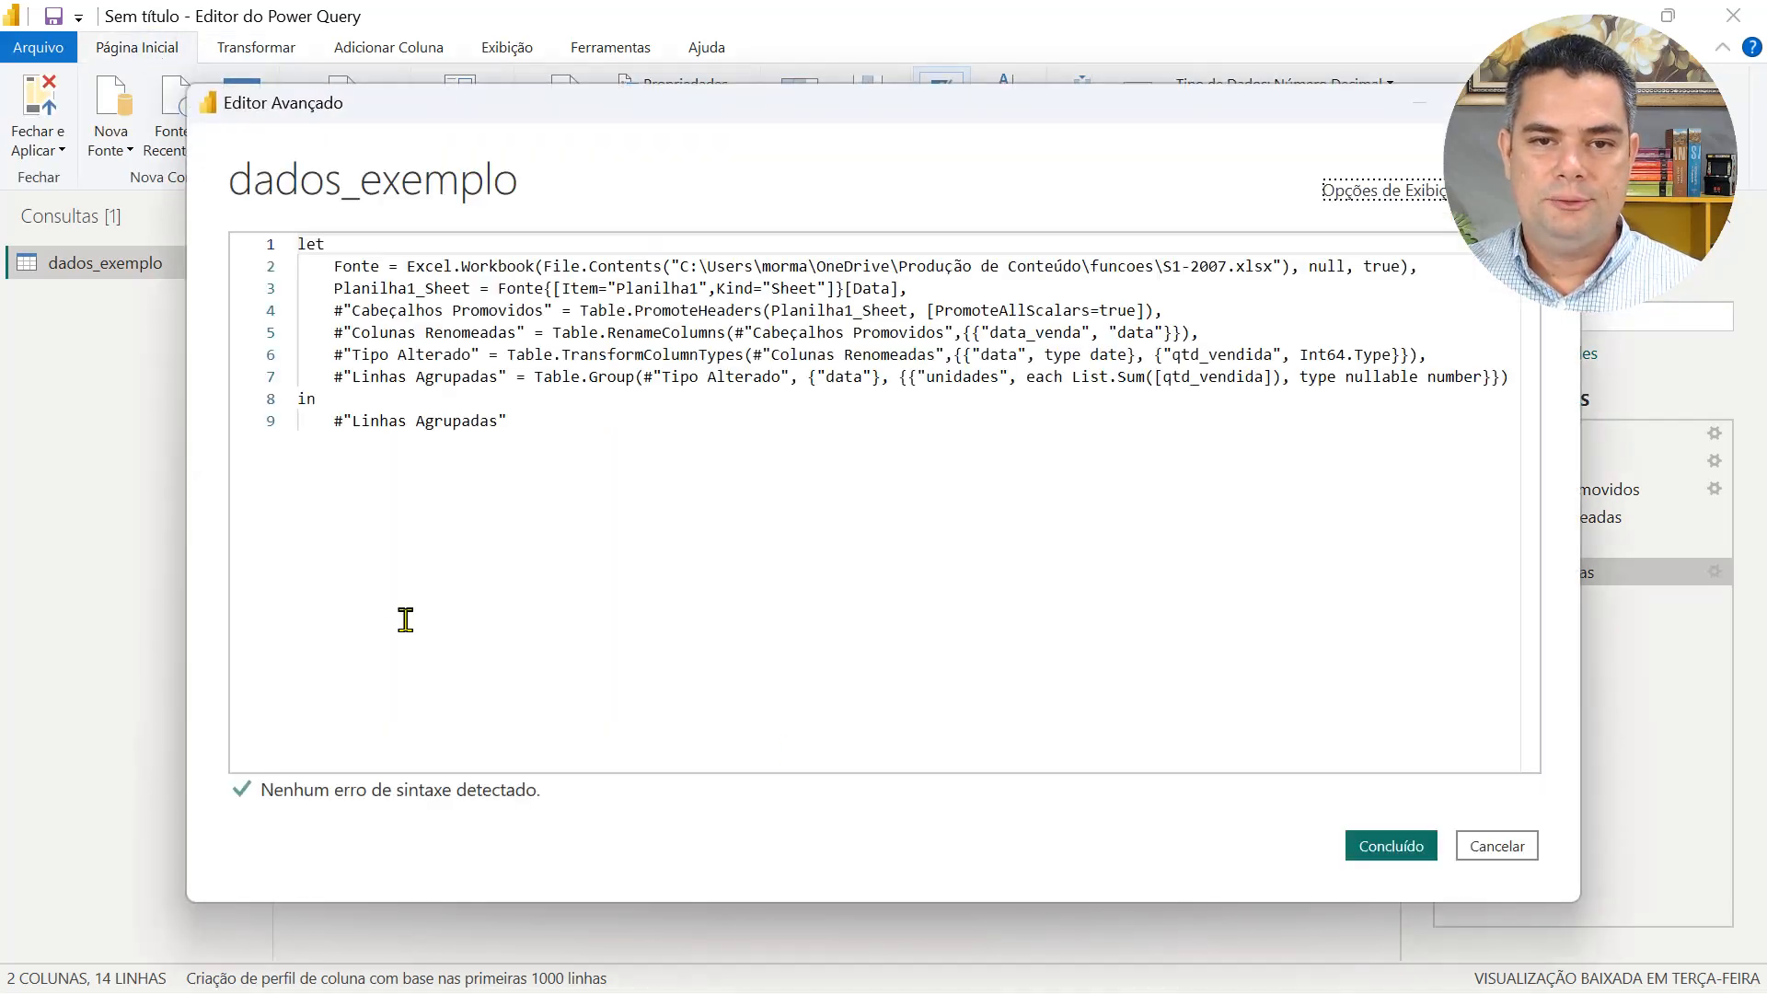
Review the complete M code of the dados_exemplo query, from let to the final in expression, and close the Advanced Editor.
left_click_drag(512, 426, 276, 256)
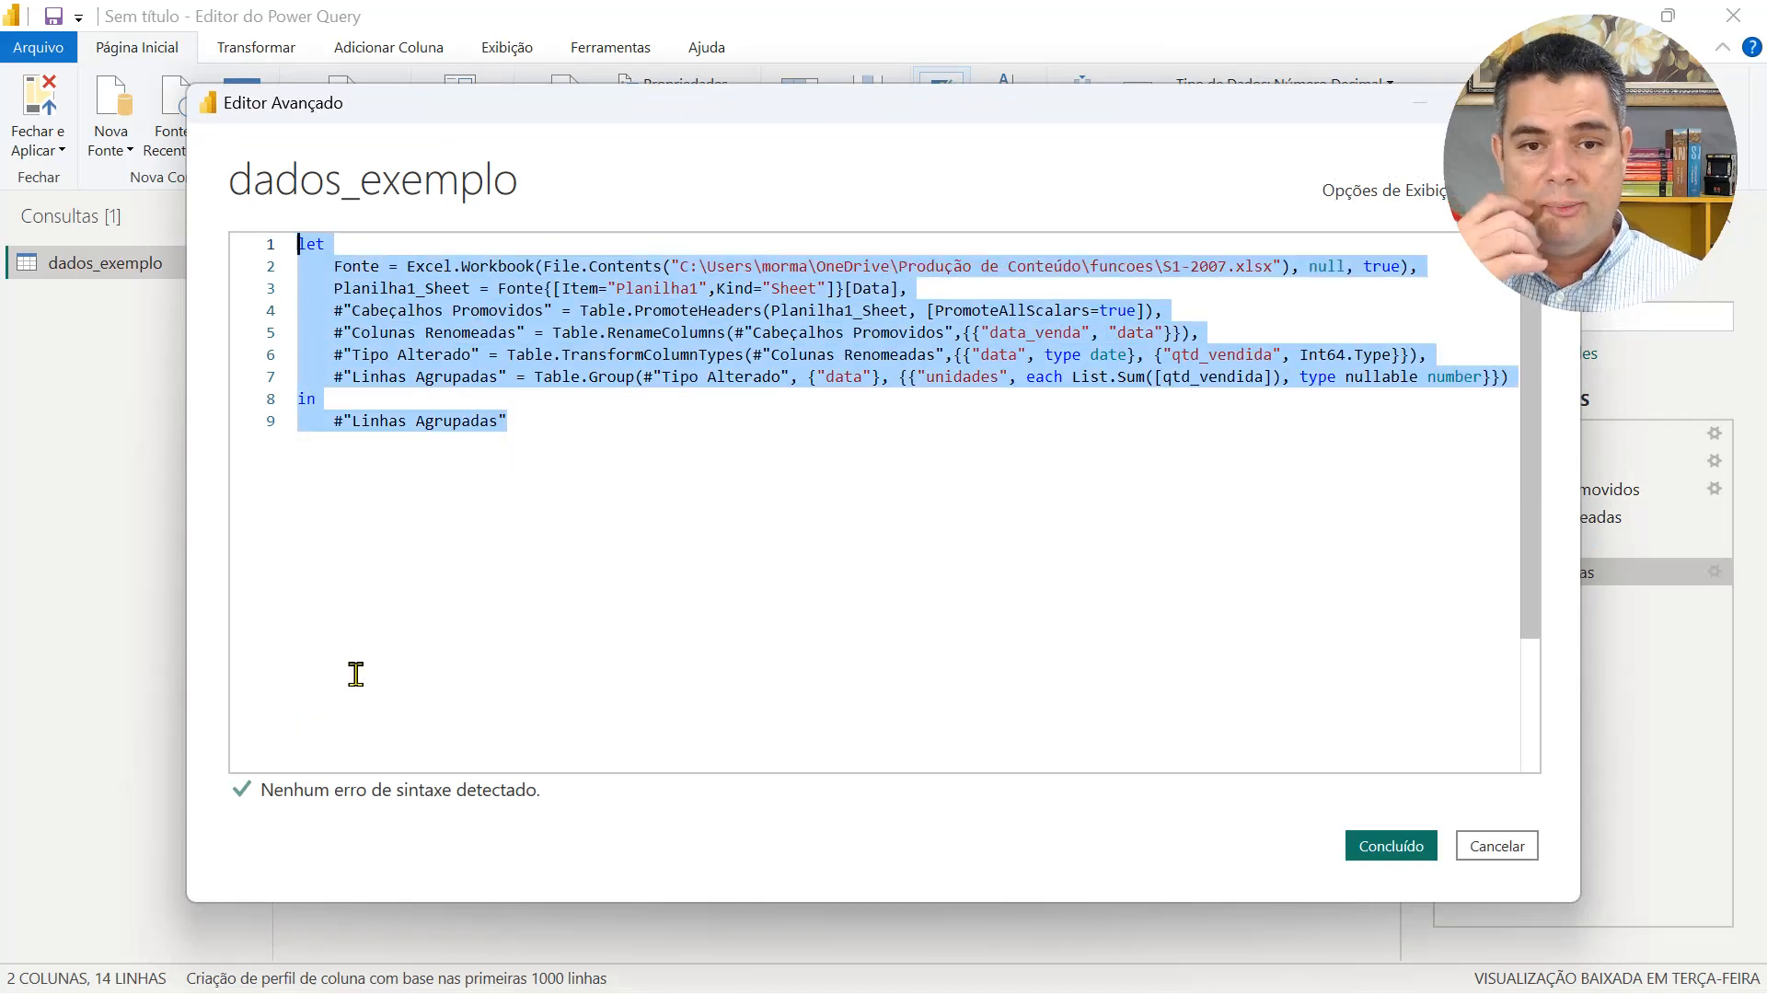
left_click_drag(1005, 107, 848, 259)
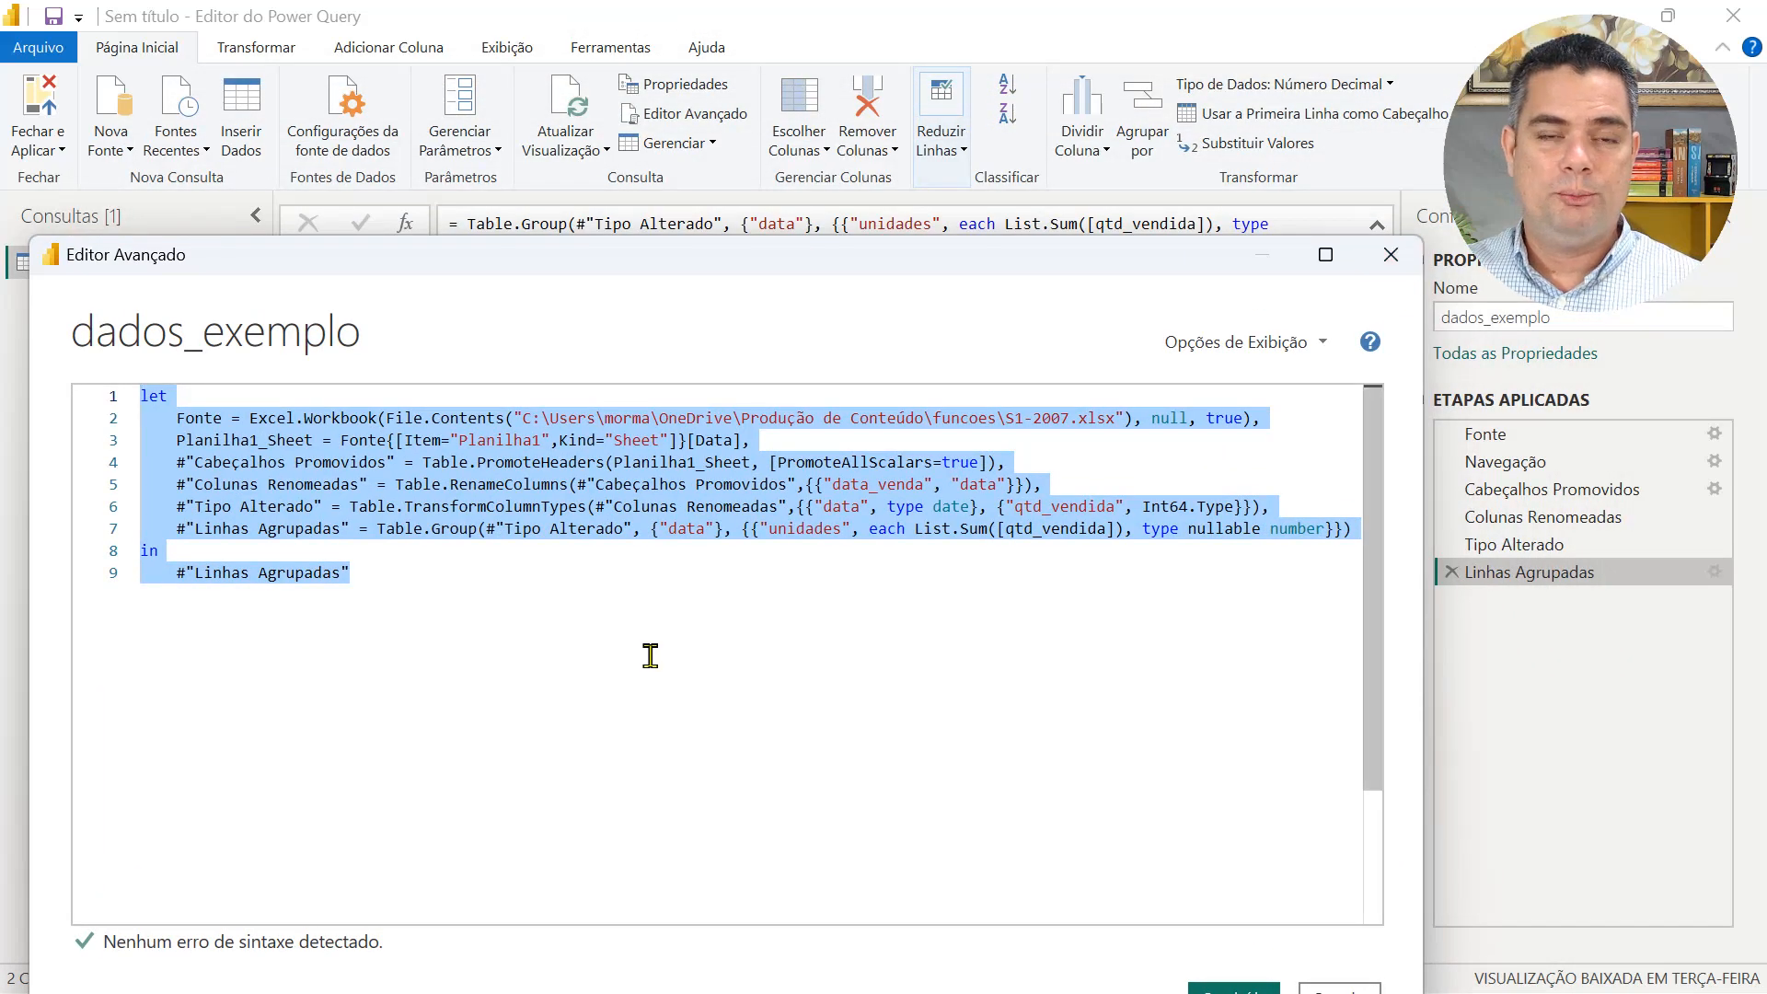
left_click(1391, 254)
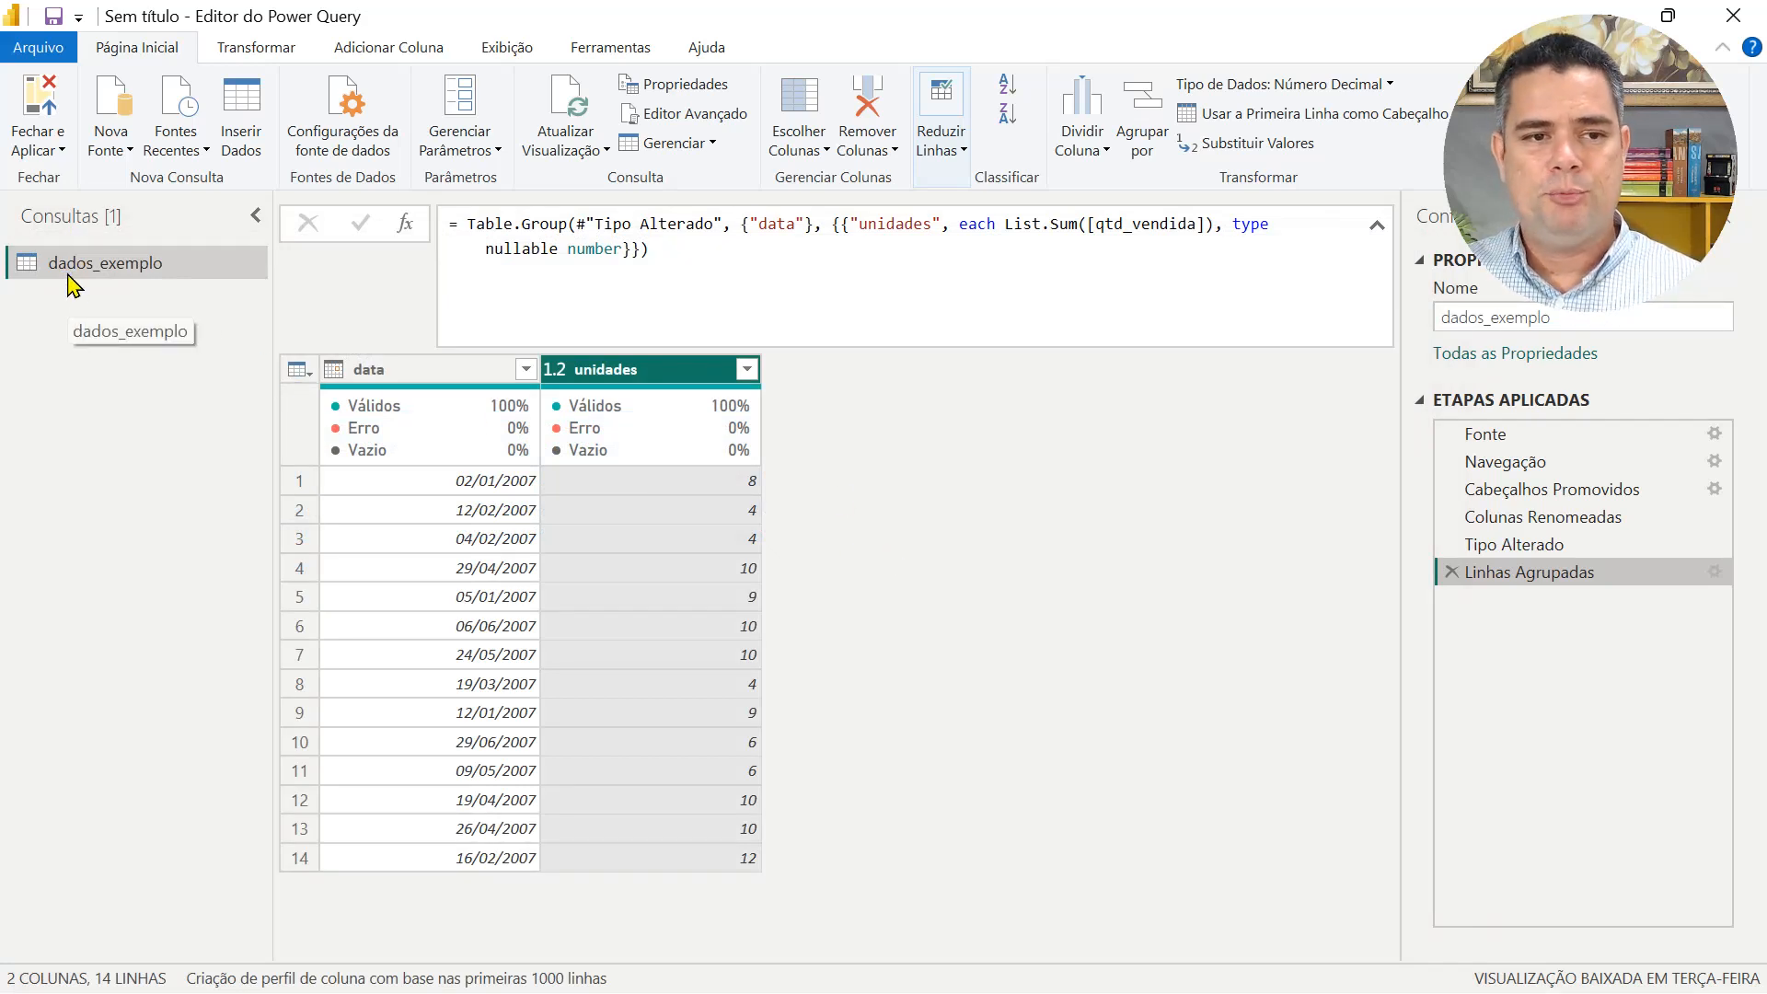
Create a function without parameters from the dados_exemplo query, naming it funcao1.
right_click(135, 273)
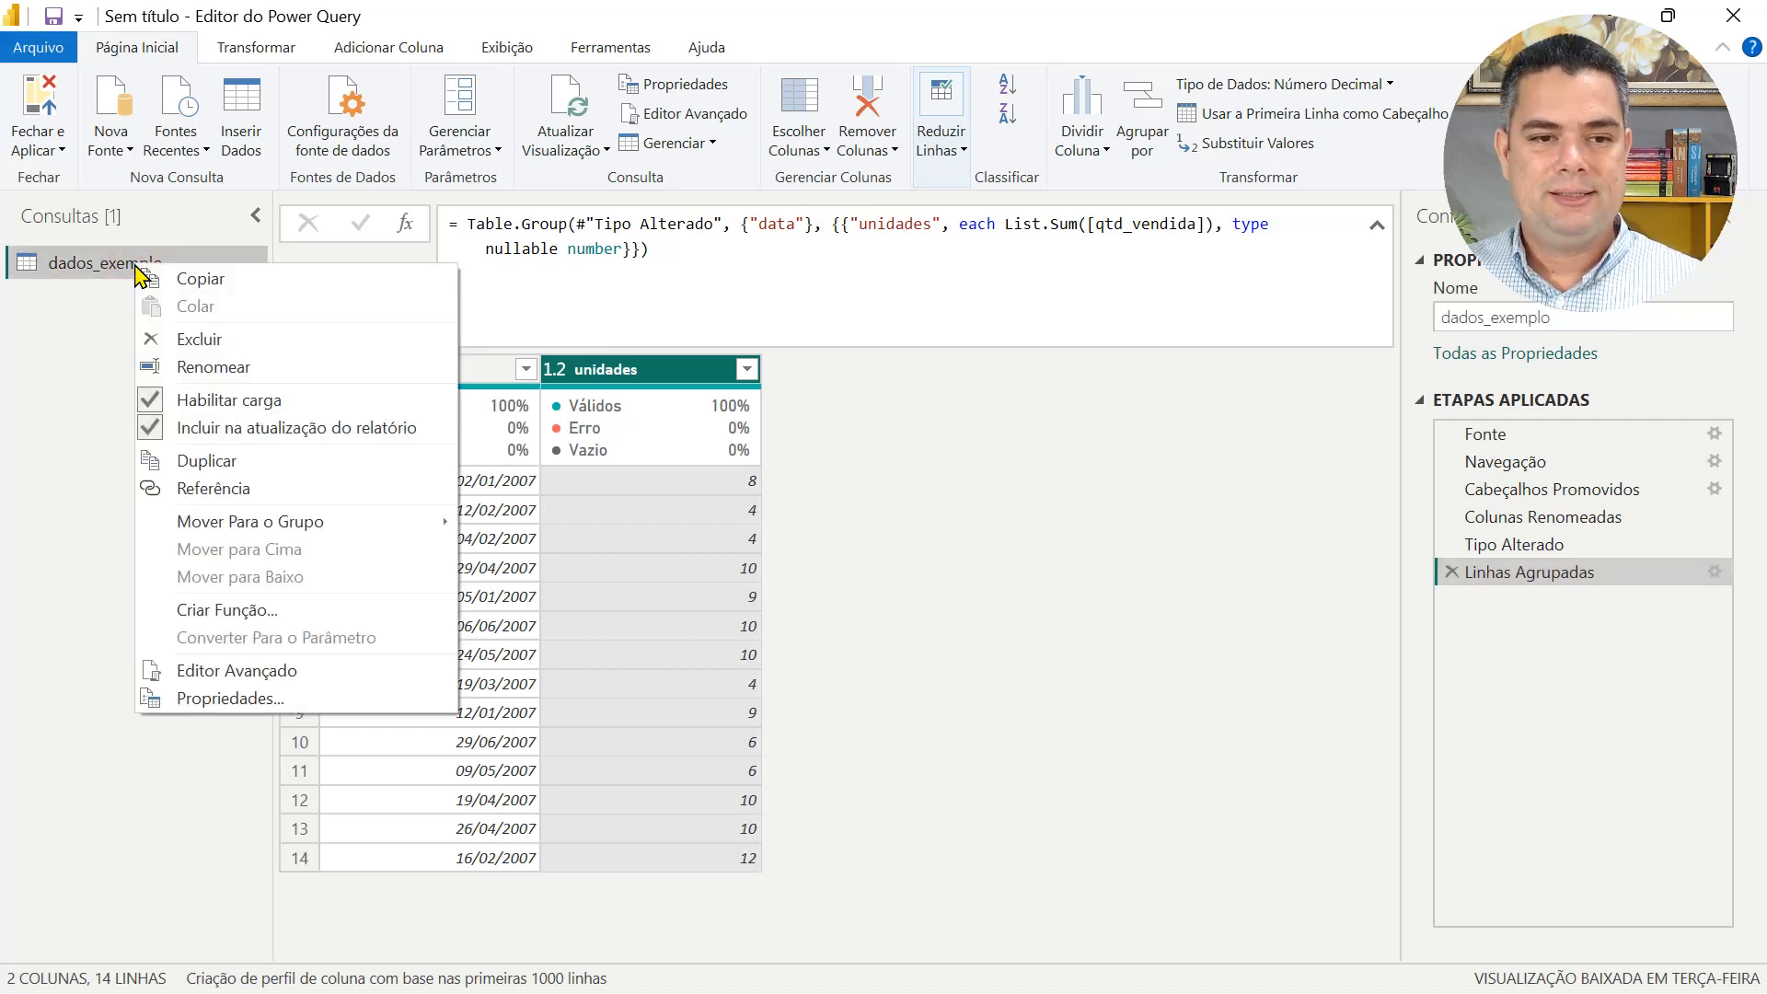
left_click(293, 612)
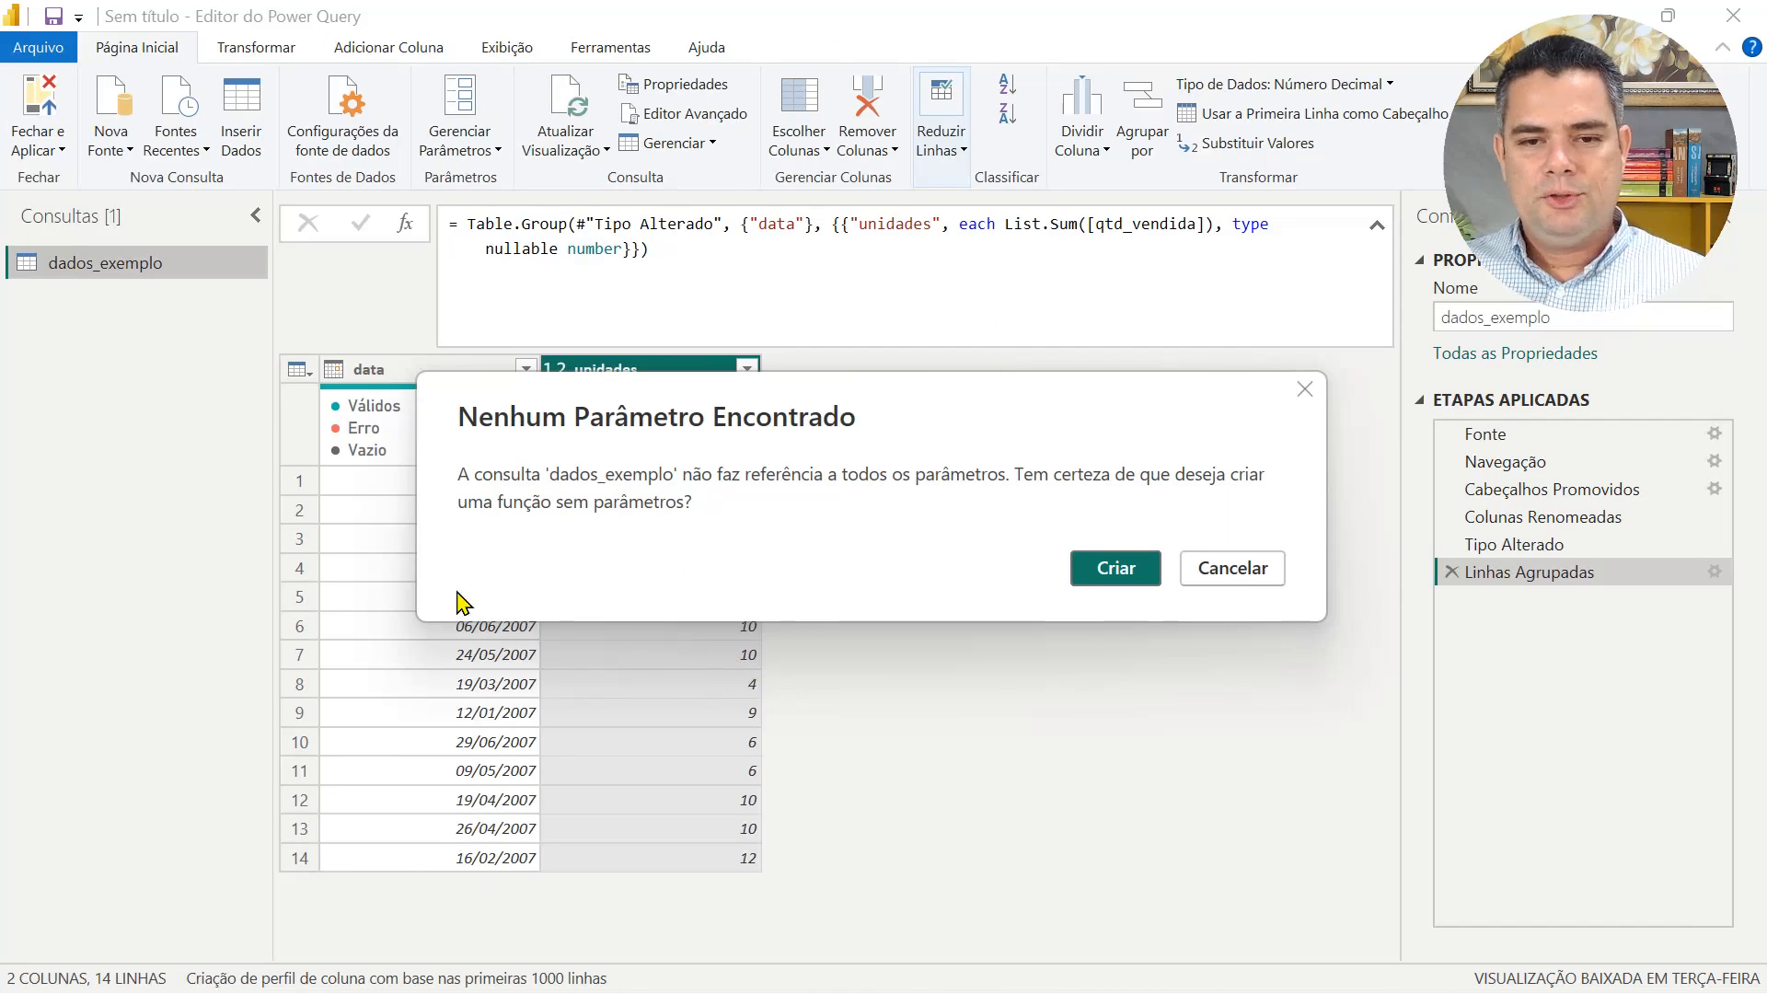
left_click(1116, 568)
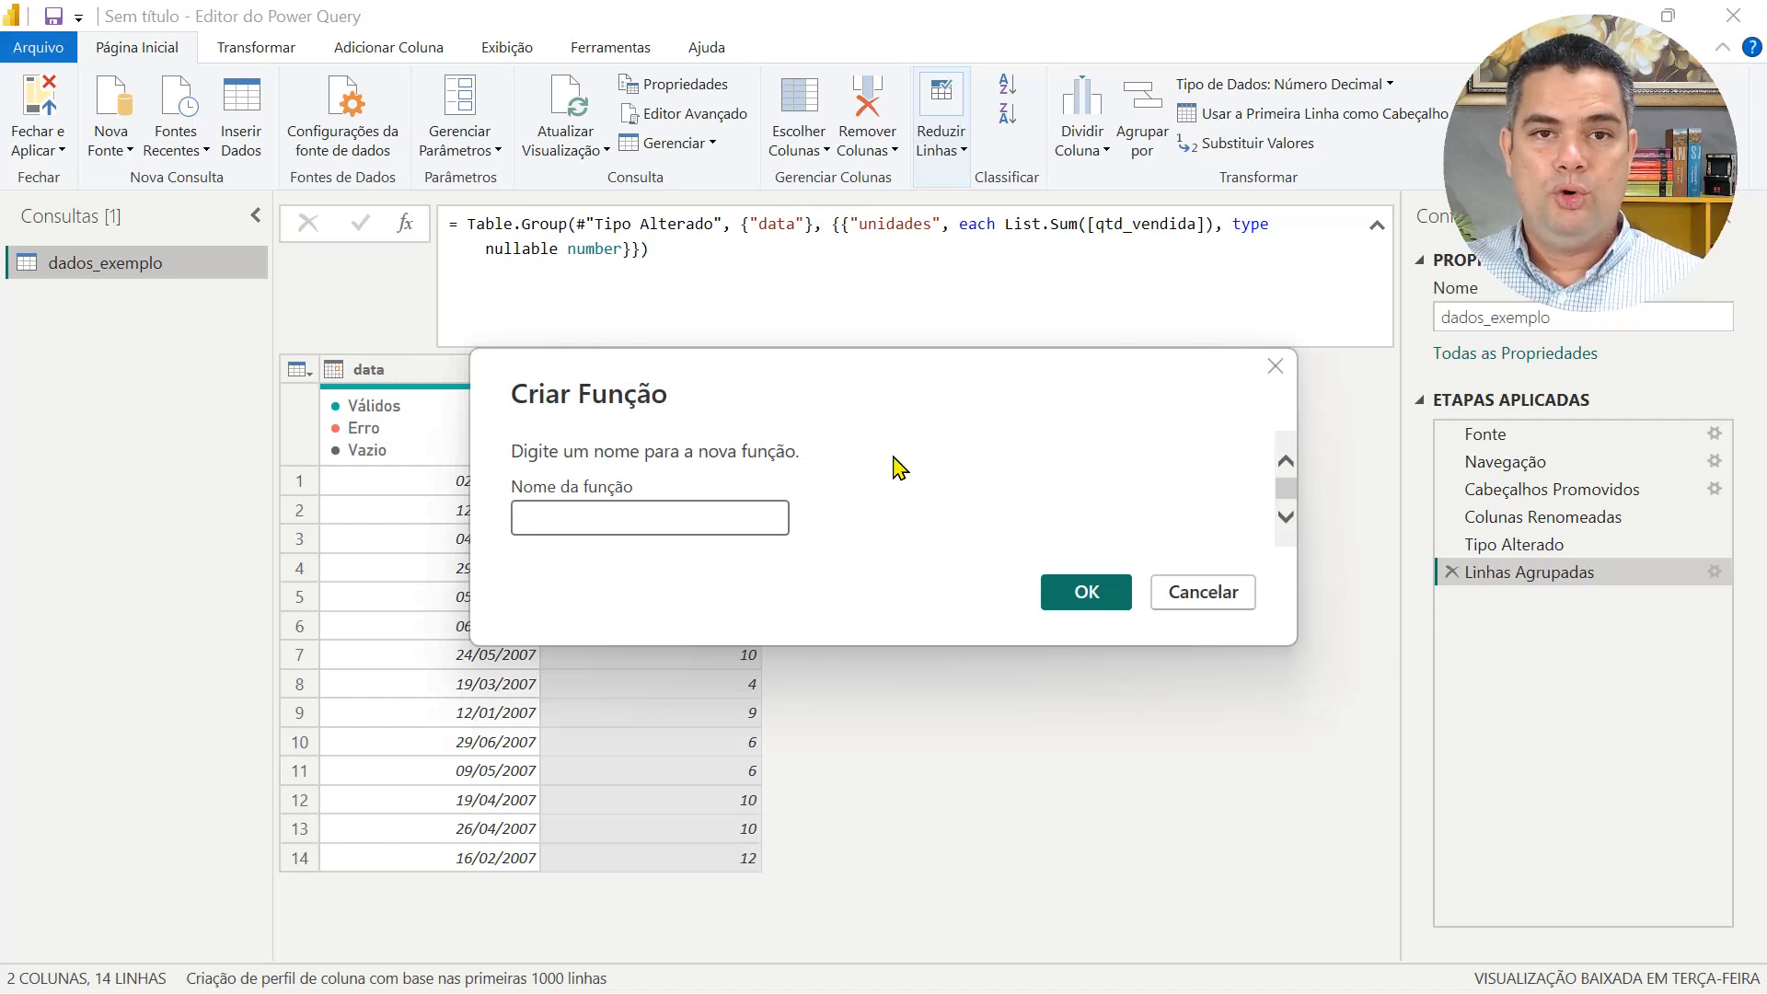
type("func")
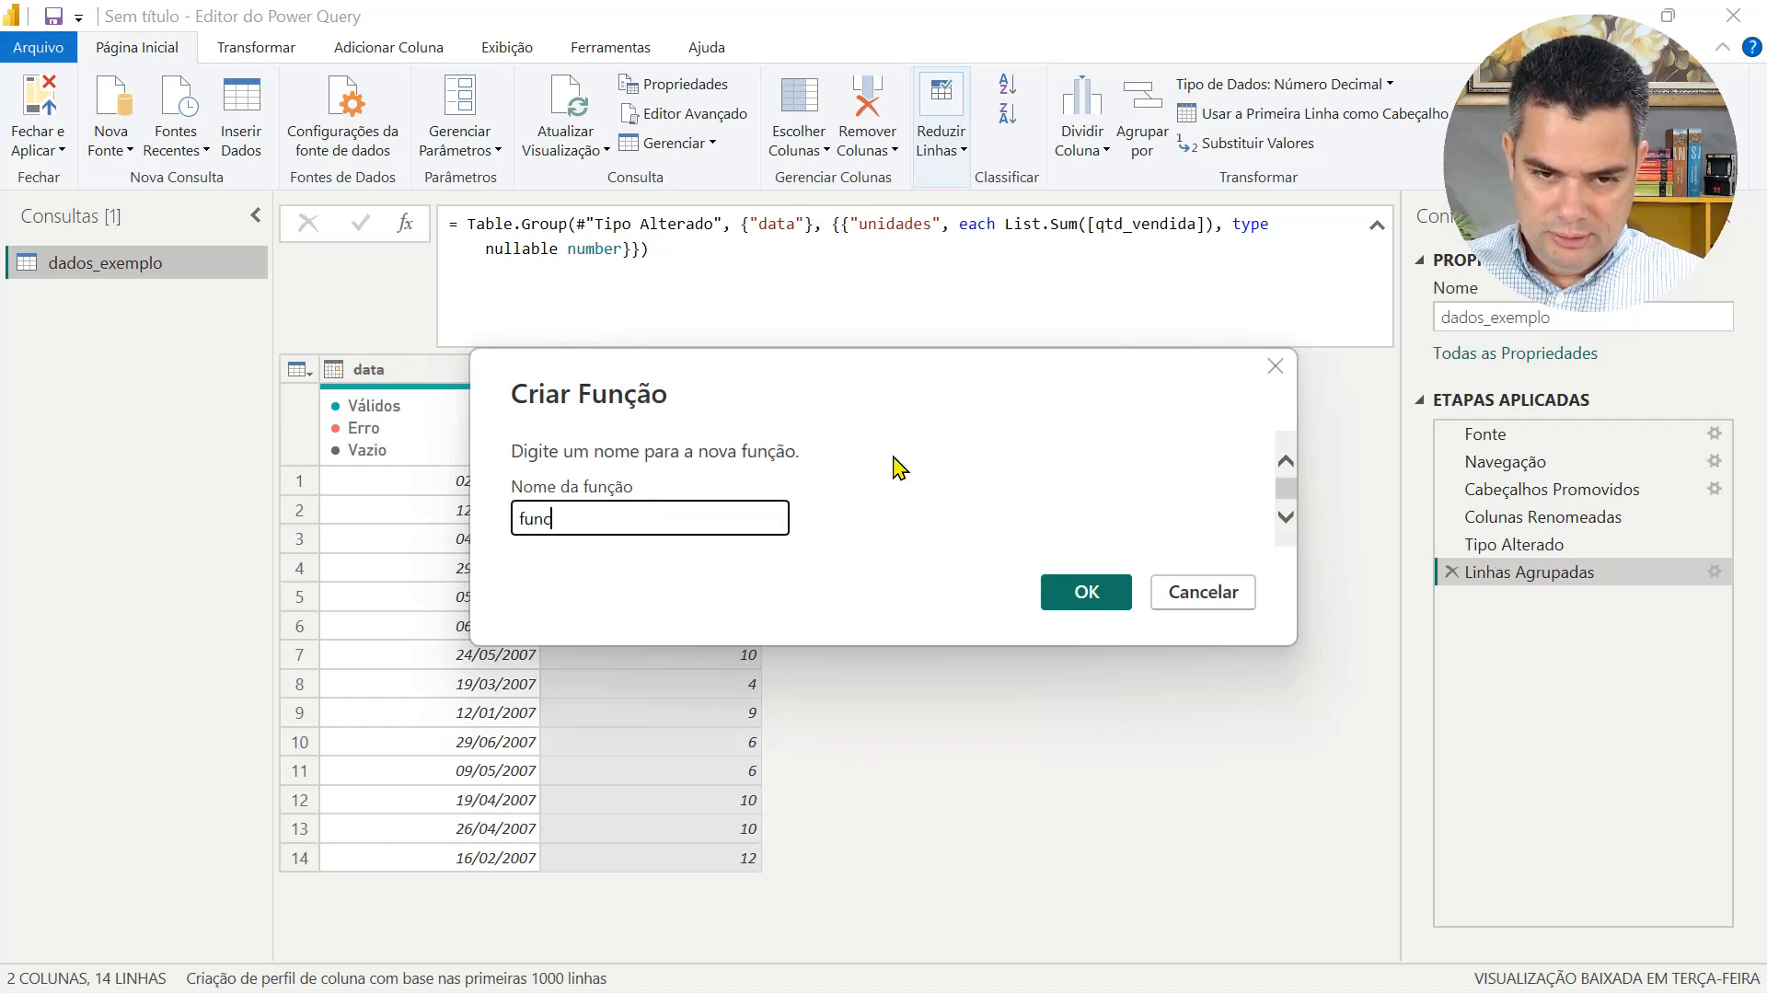
type("ao1")
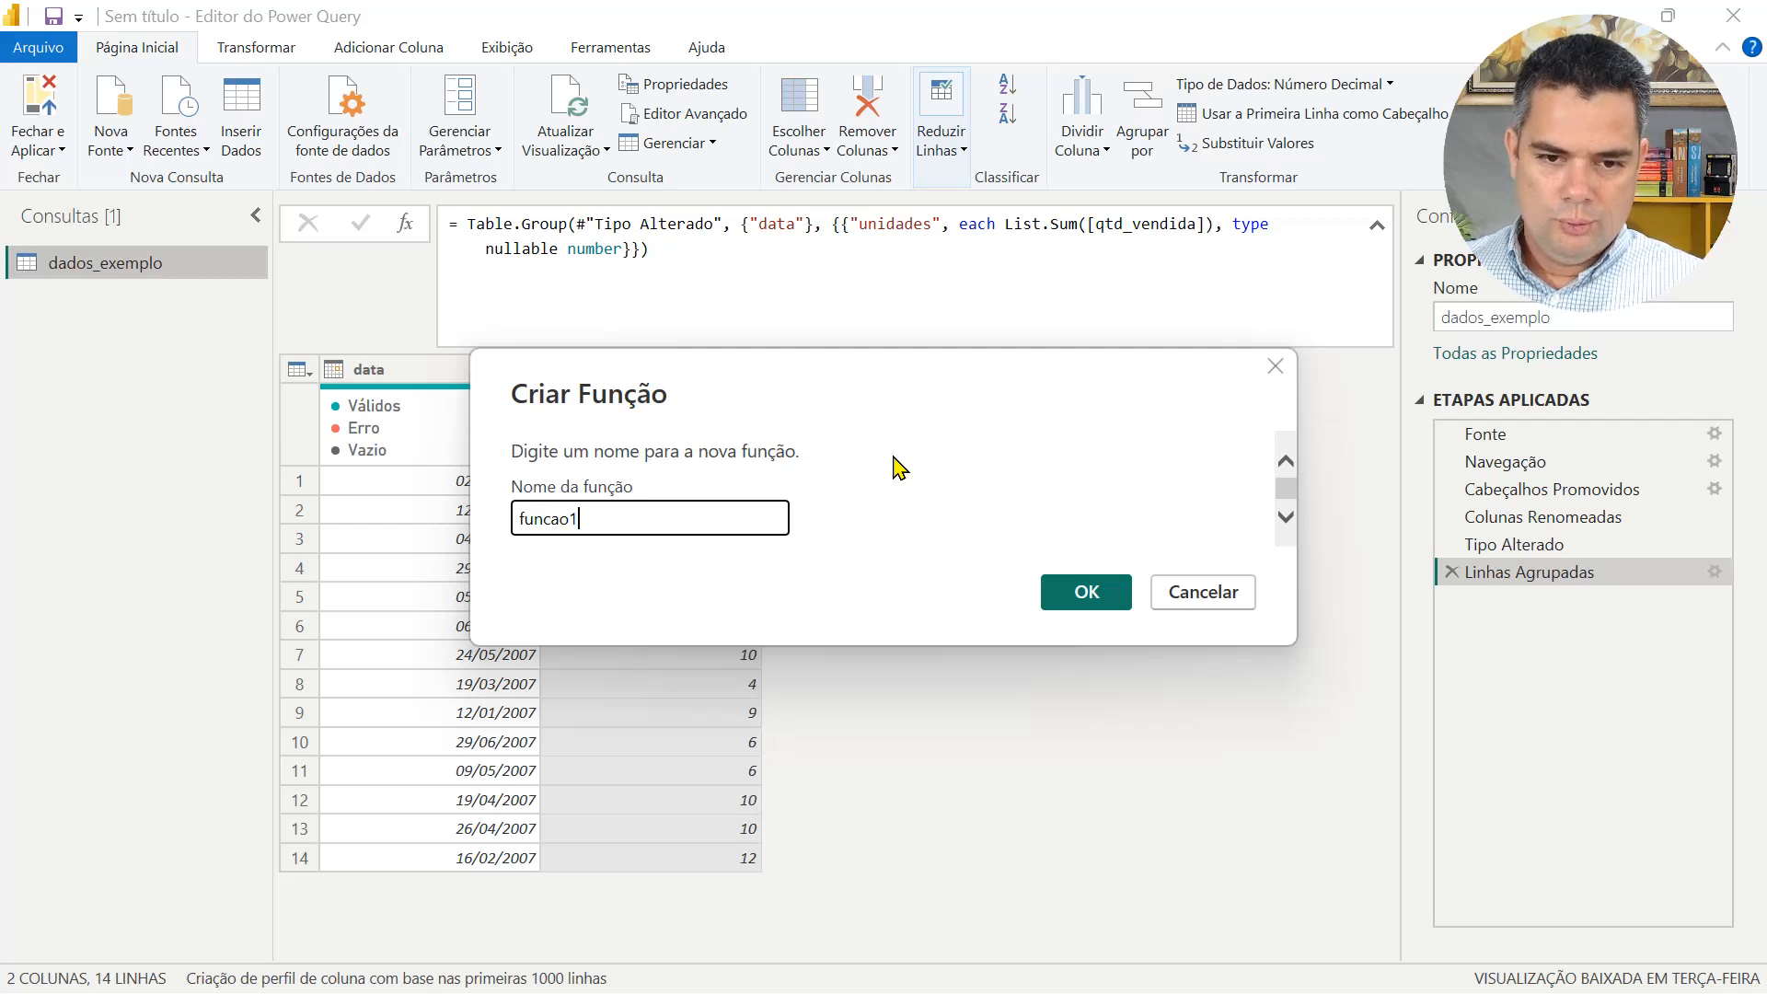
key("Return")
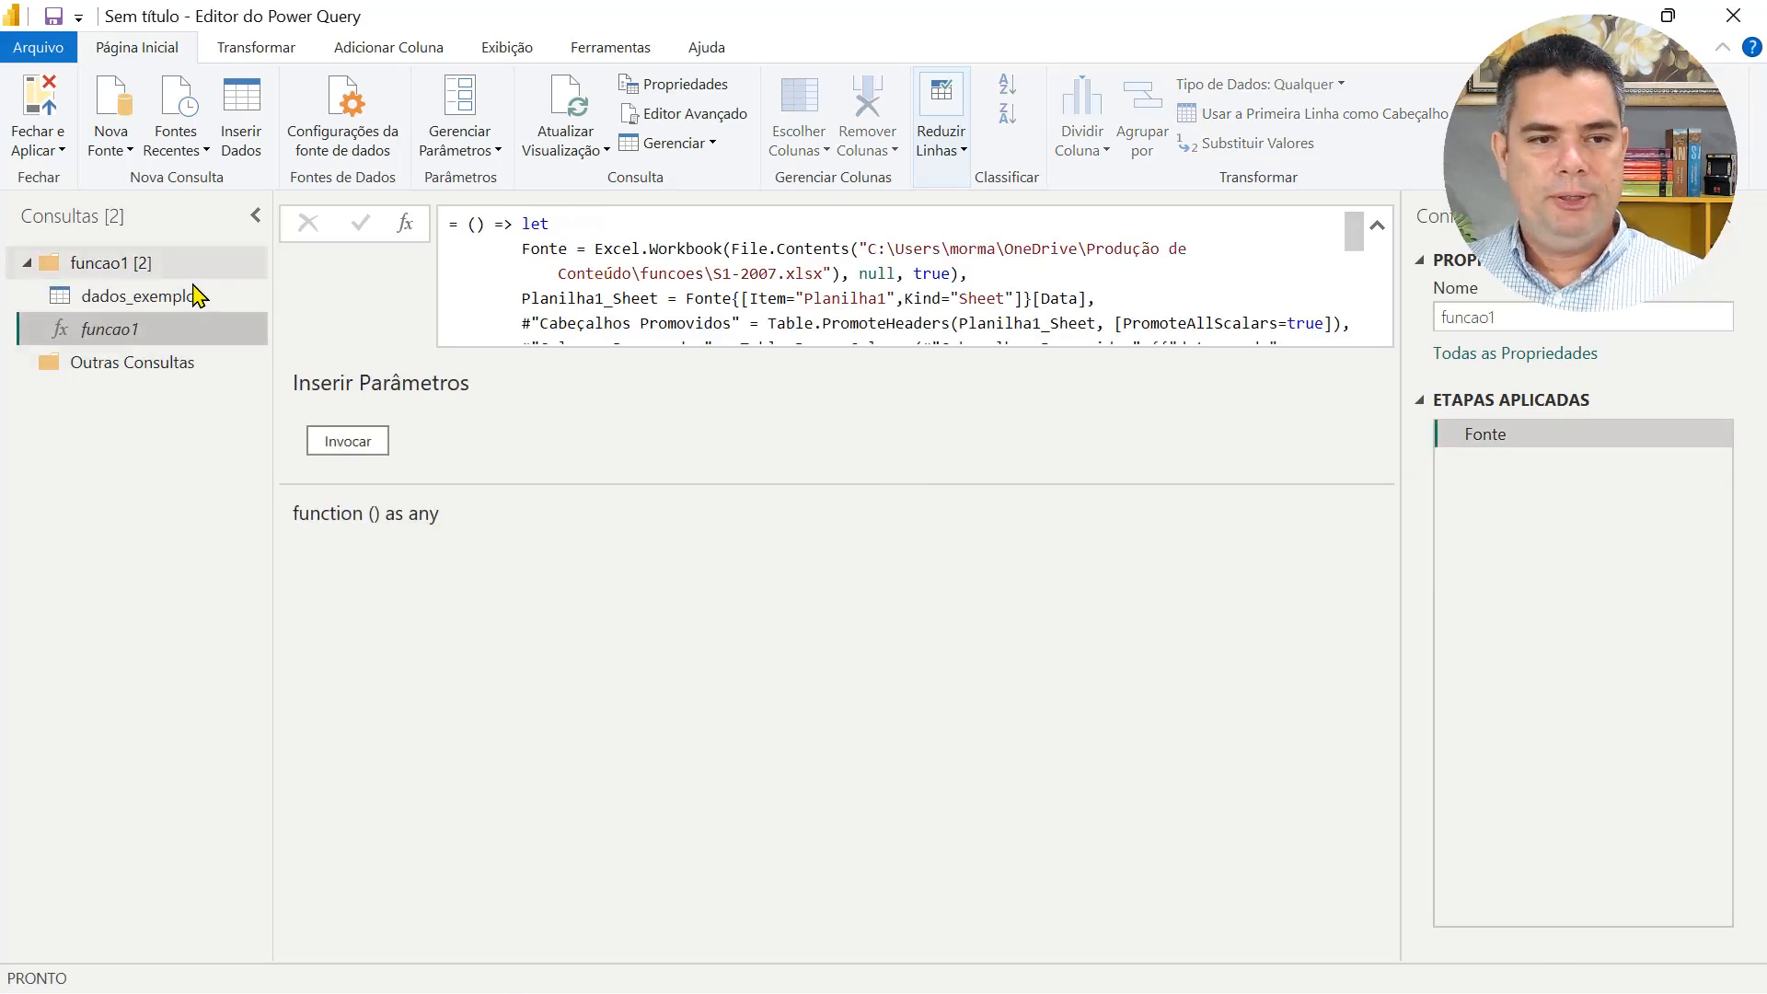
mouse_move(1353, 241)
left_mouse_down()
mouse_move(1368, 323)
mouse_move(1360, 234)
mouse_move(1333, 347)
mouse_move(1333, 230)
left_mouse_up()
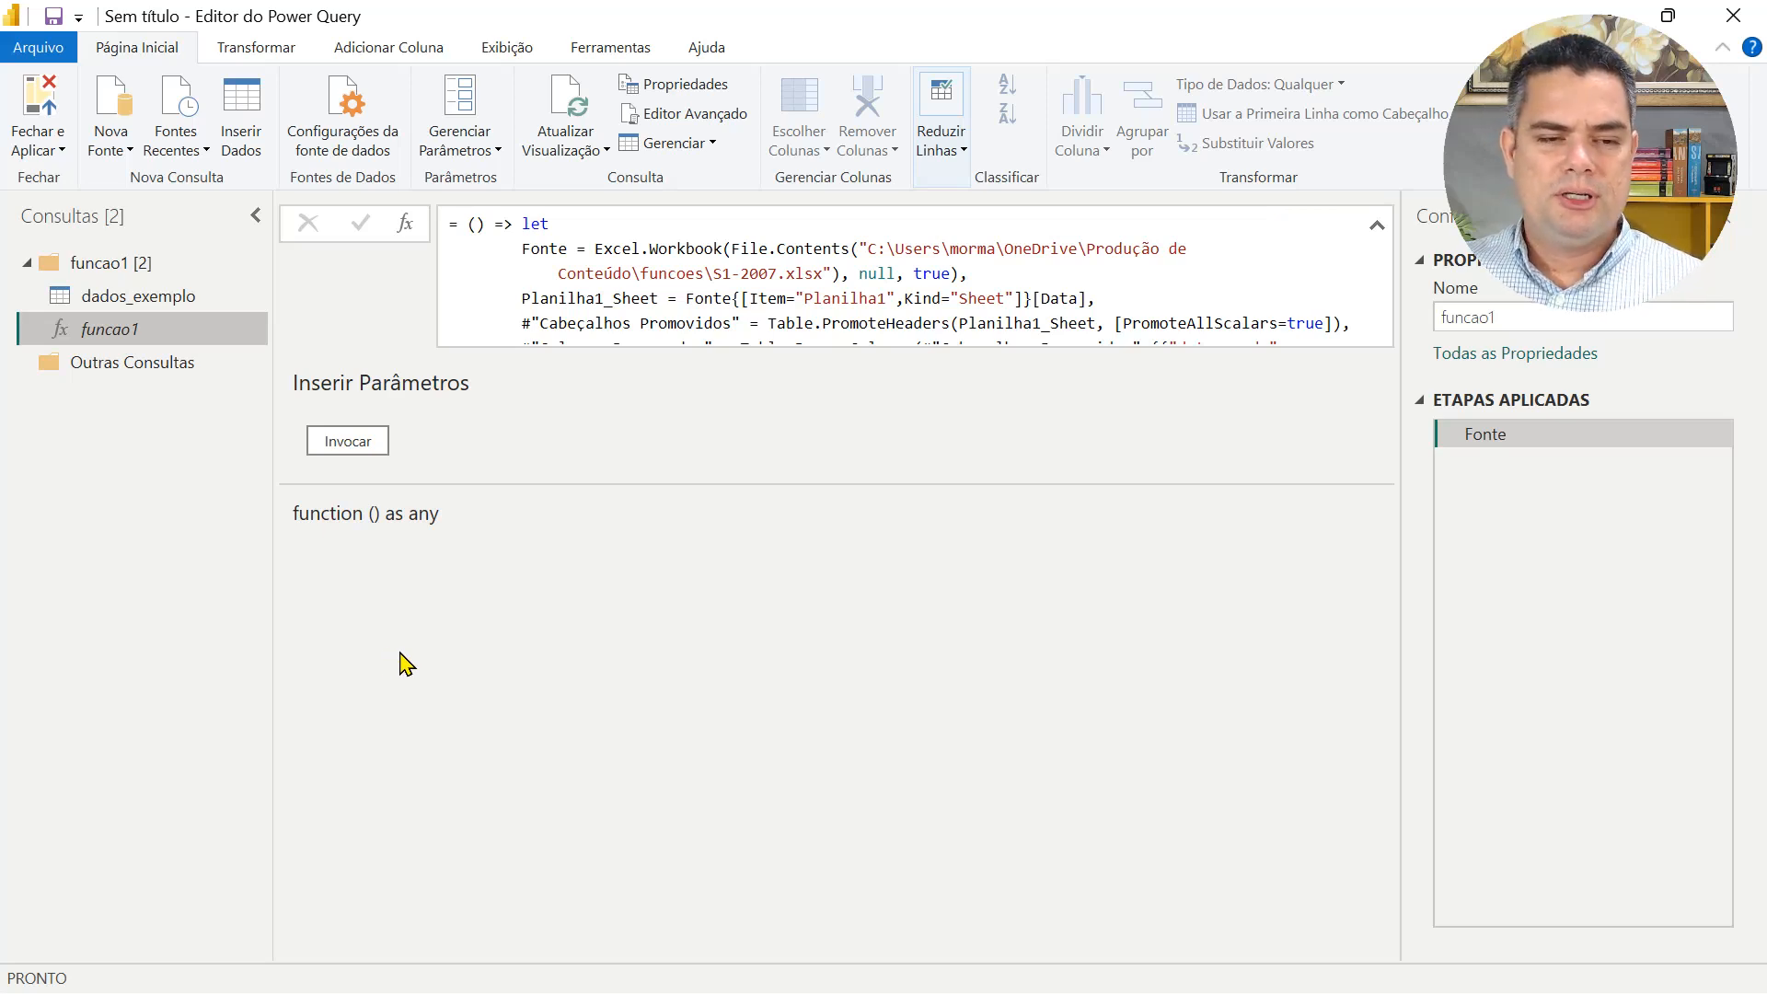
Delete the dados_exemplo query from the funcao1 group and confirm the deletion.
left_click(174, 298)
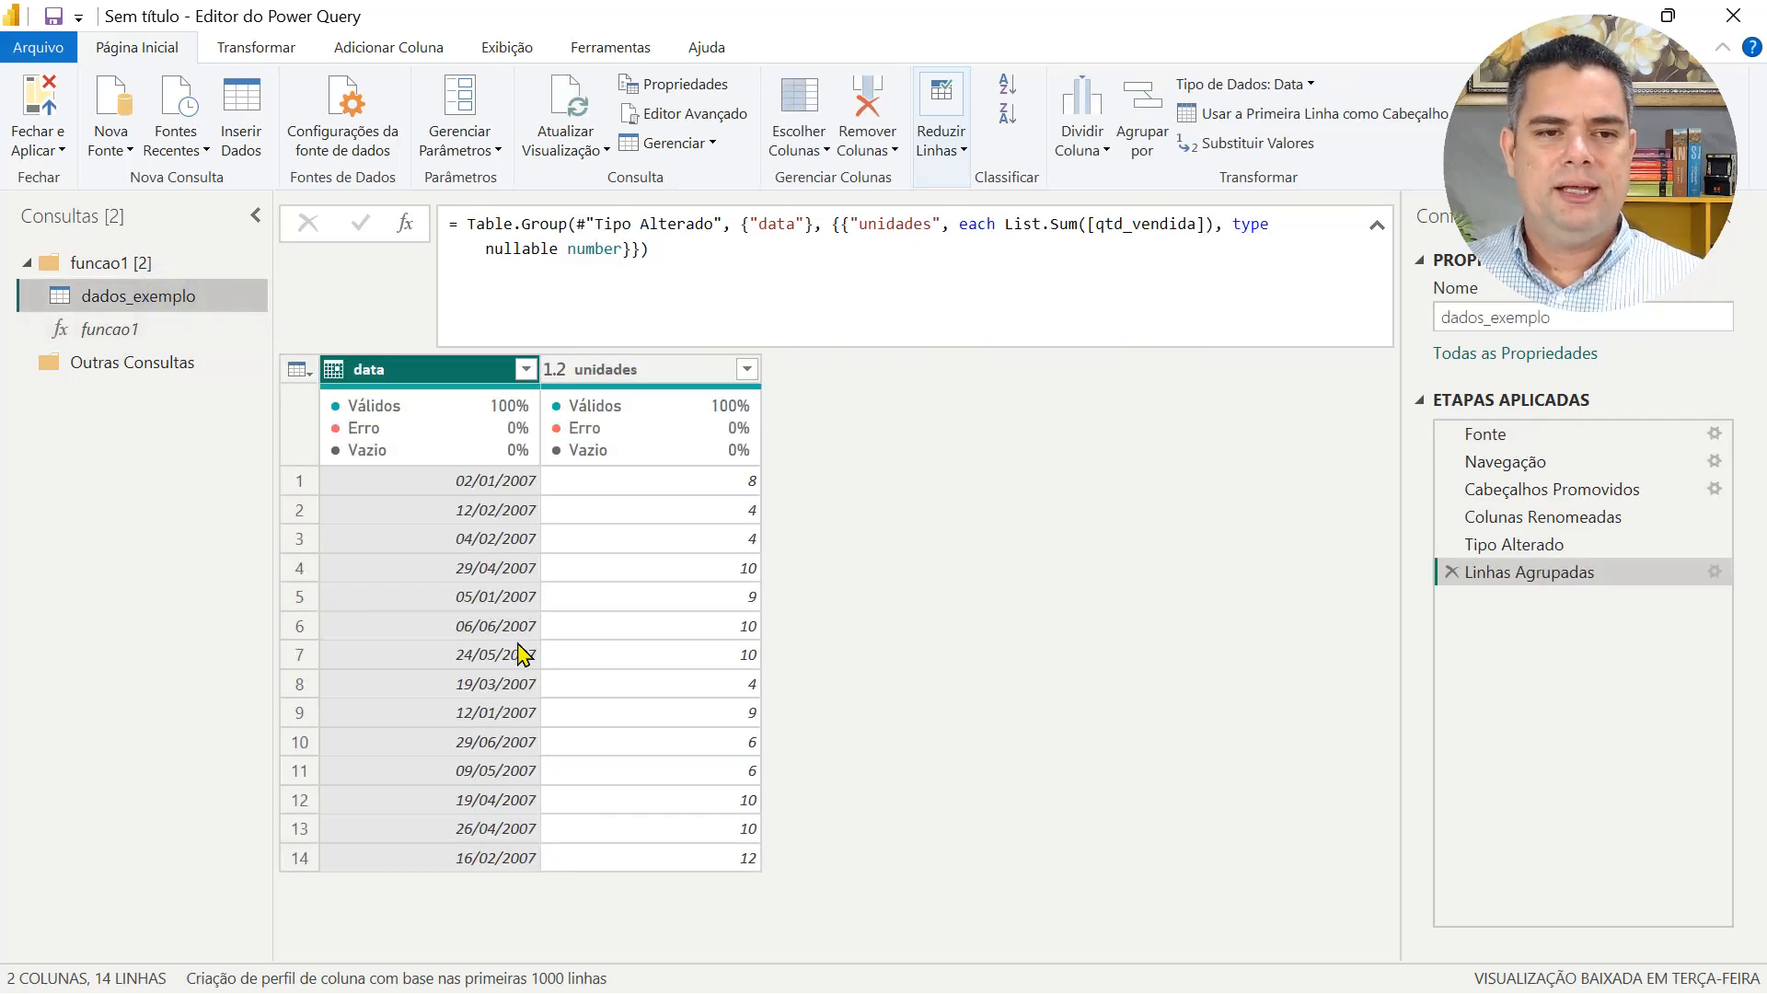
right_click(127, 301)
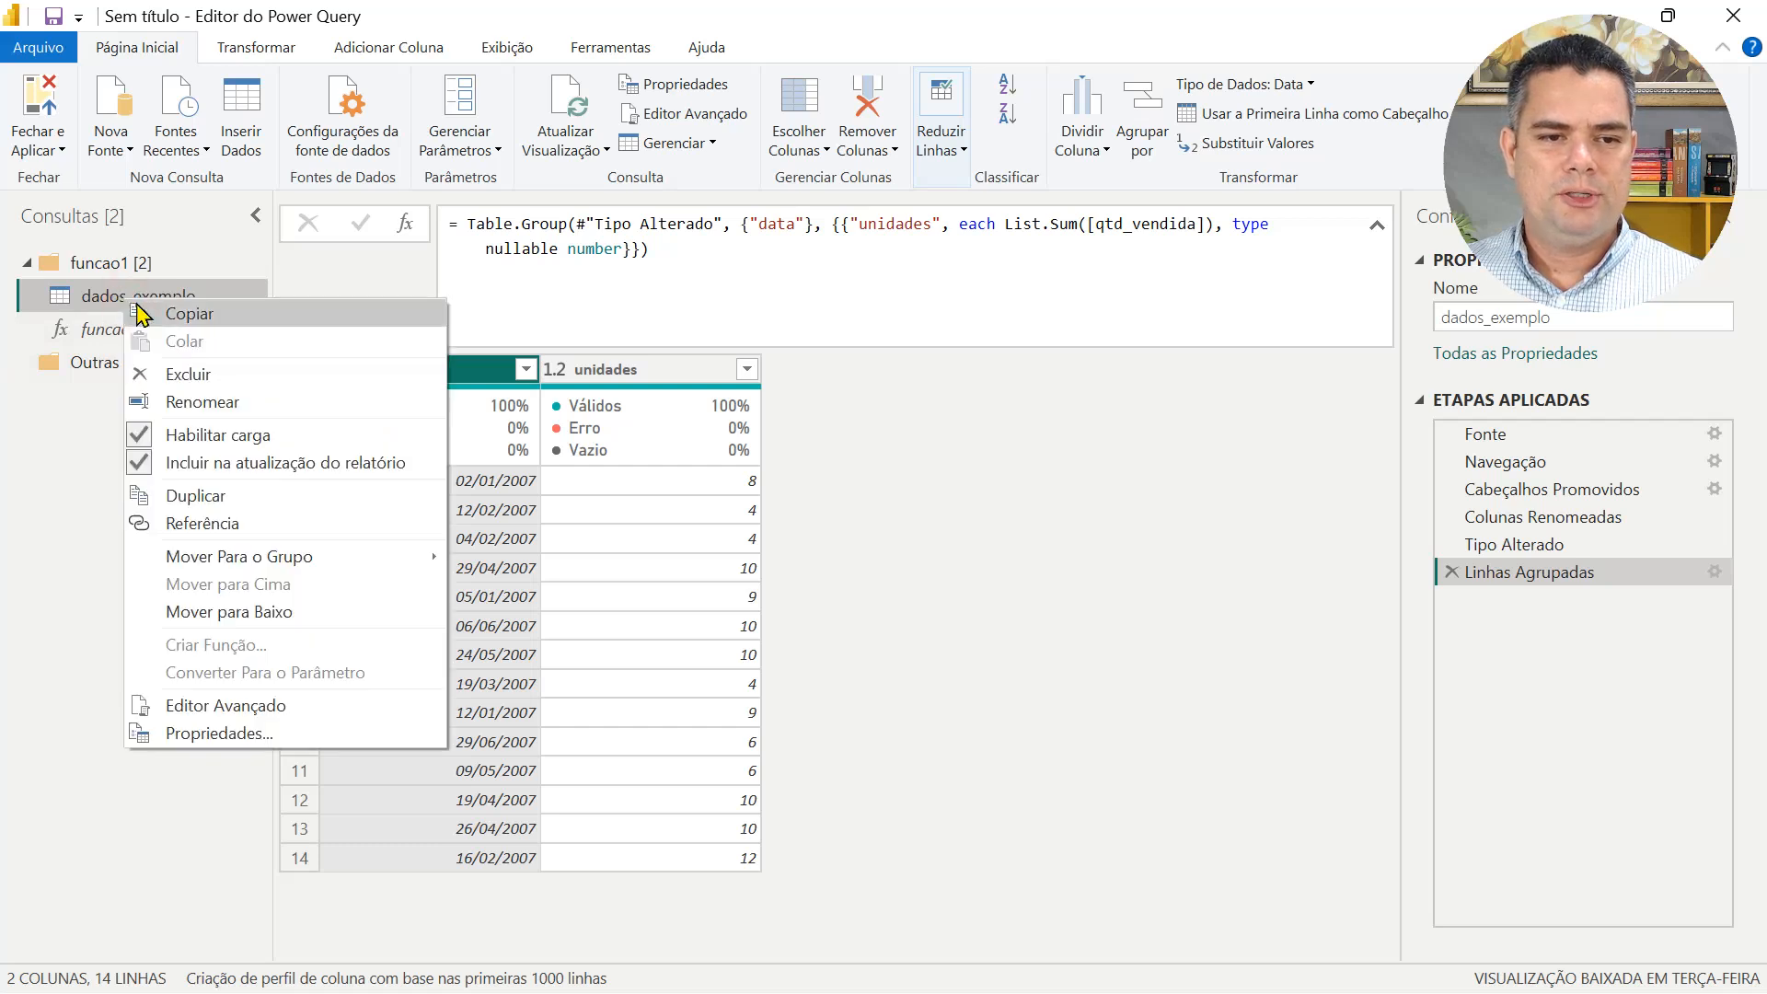
left_click(187, 375)
left_click(950, 572)
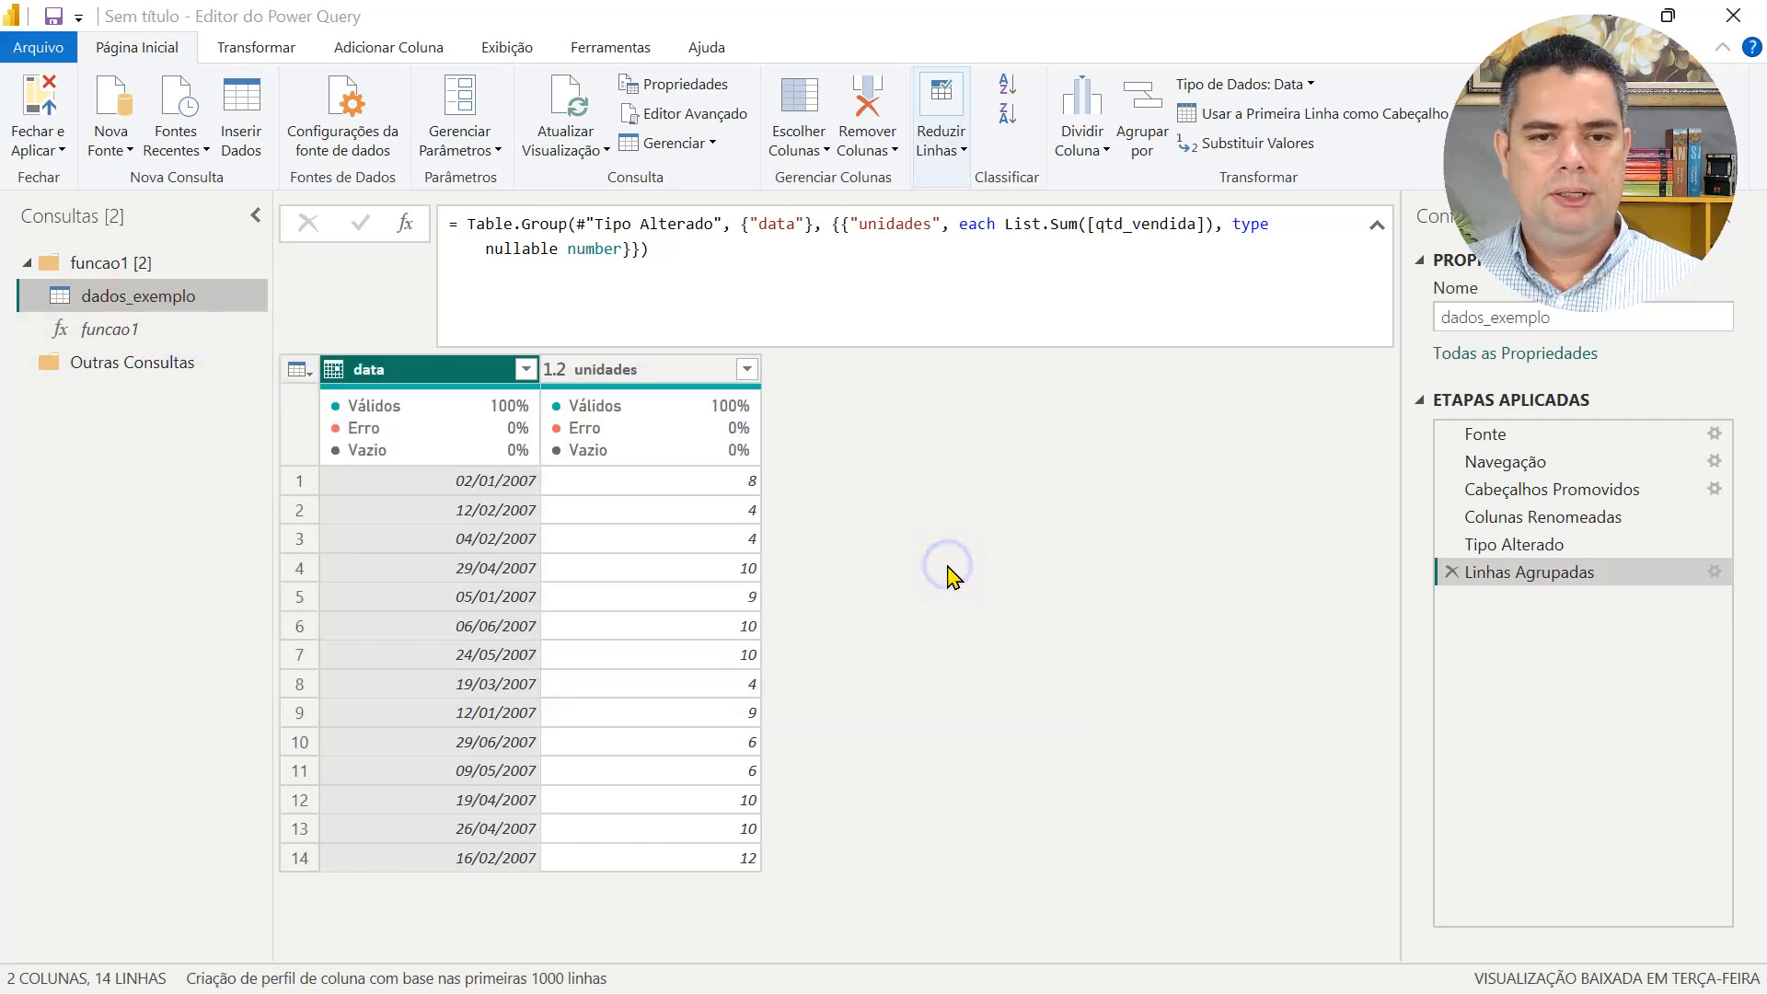
In the Fonte line of funcao1, replace the fixed workbook path inside File.Contents with the variable caminho.
left_click(101, 302)
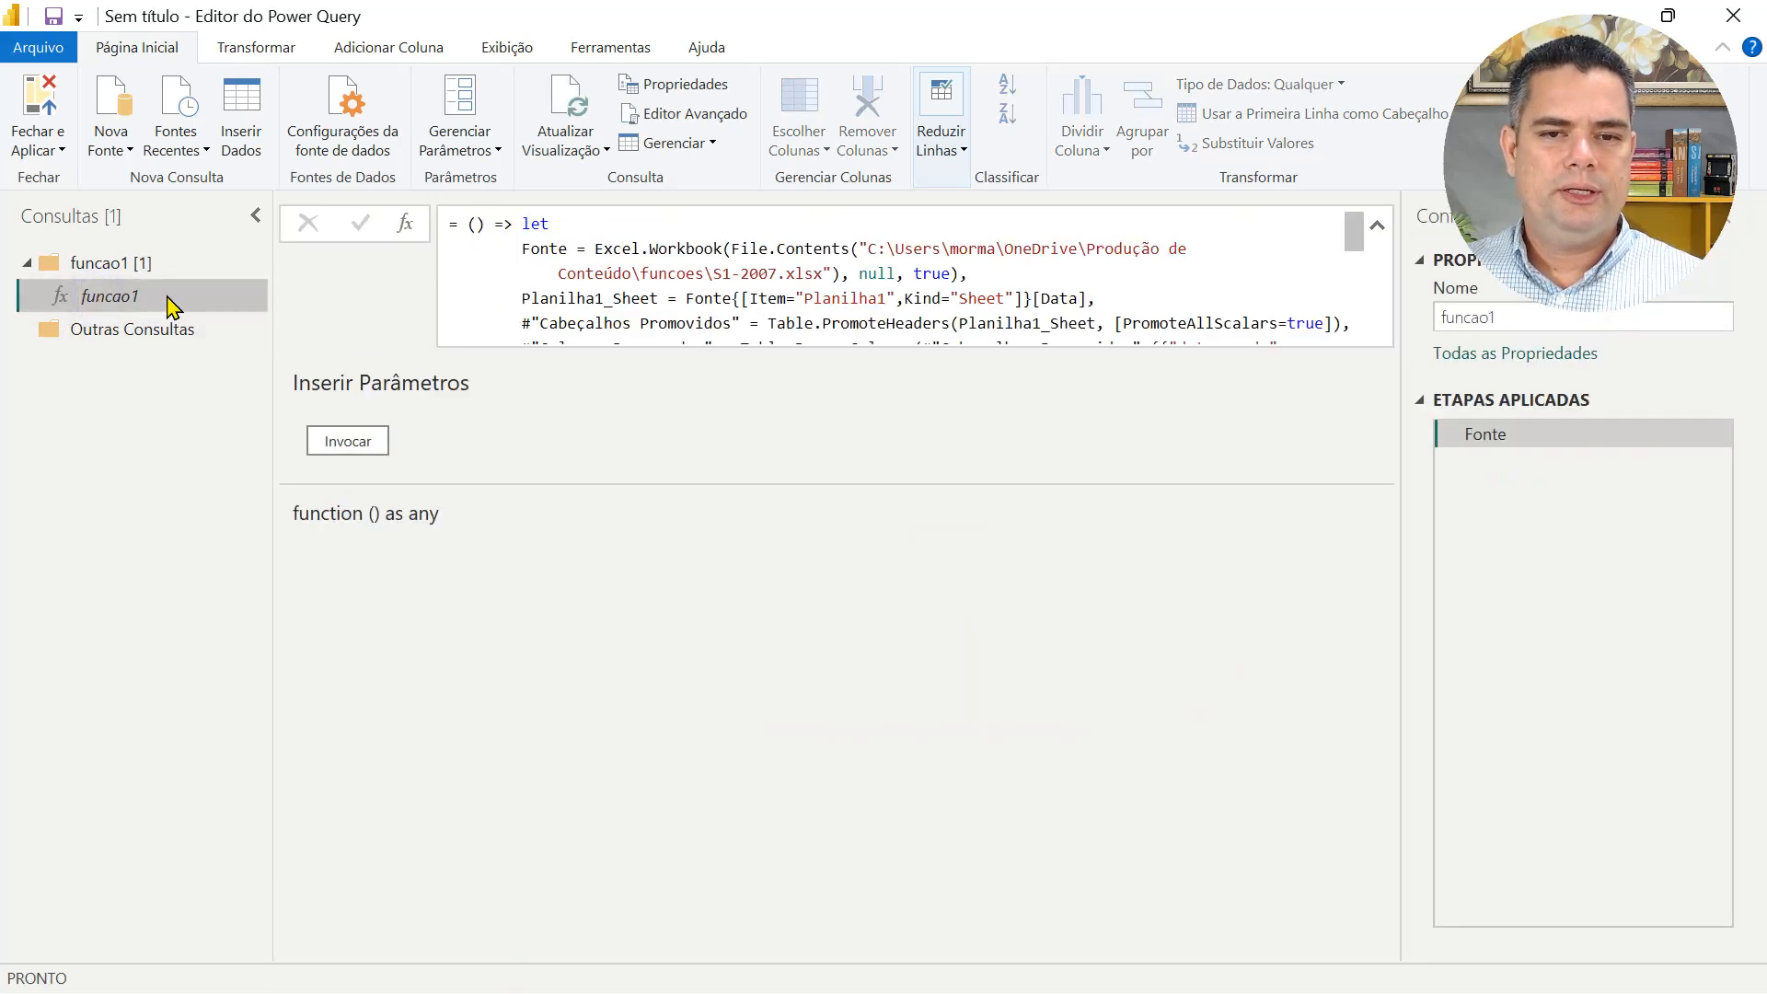
mouse_move(1357, 236)
left_mouse_down()
mouse_move(1363, 345)
mouse_move(1354, 230)
left_mouse_up()
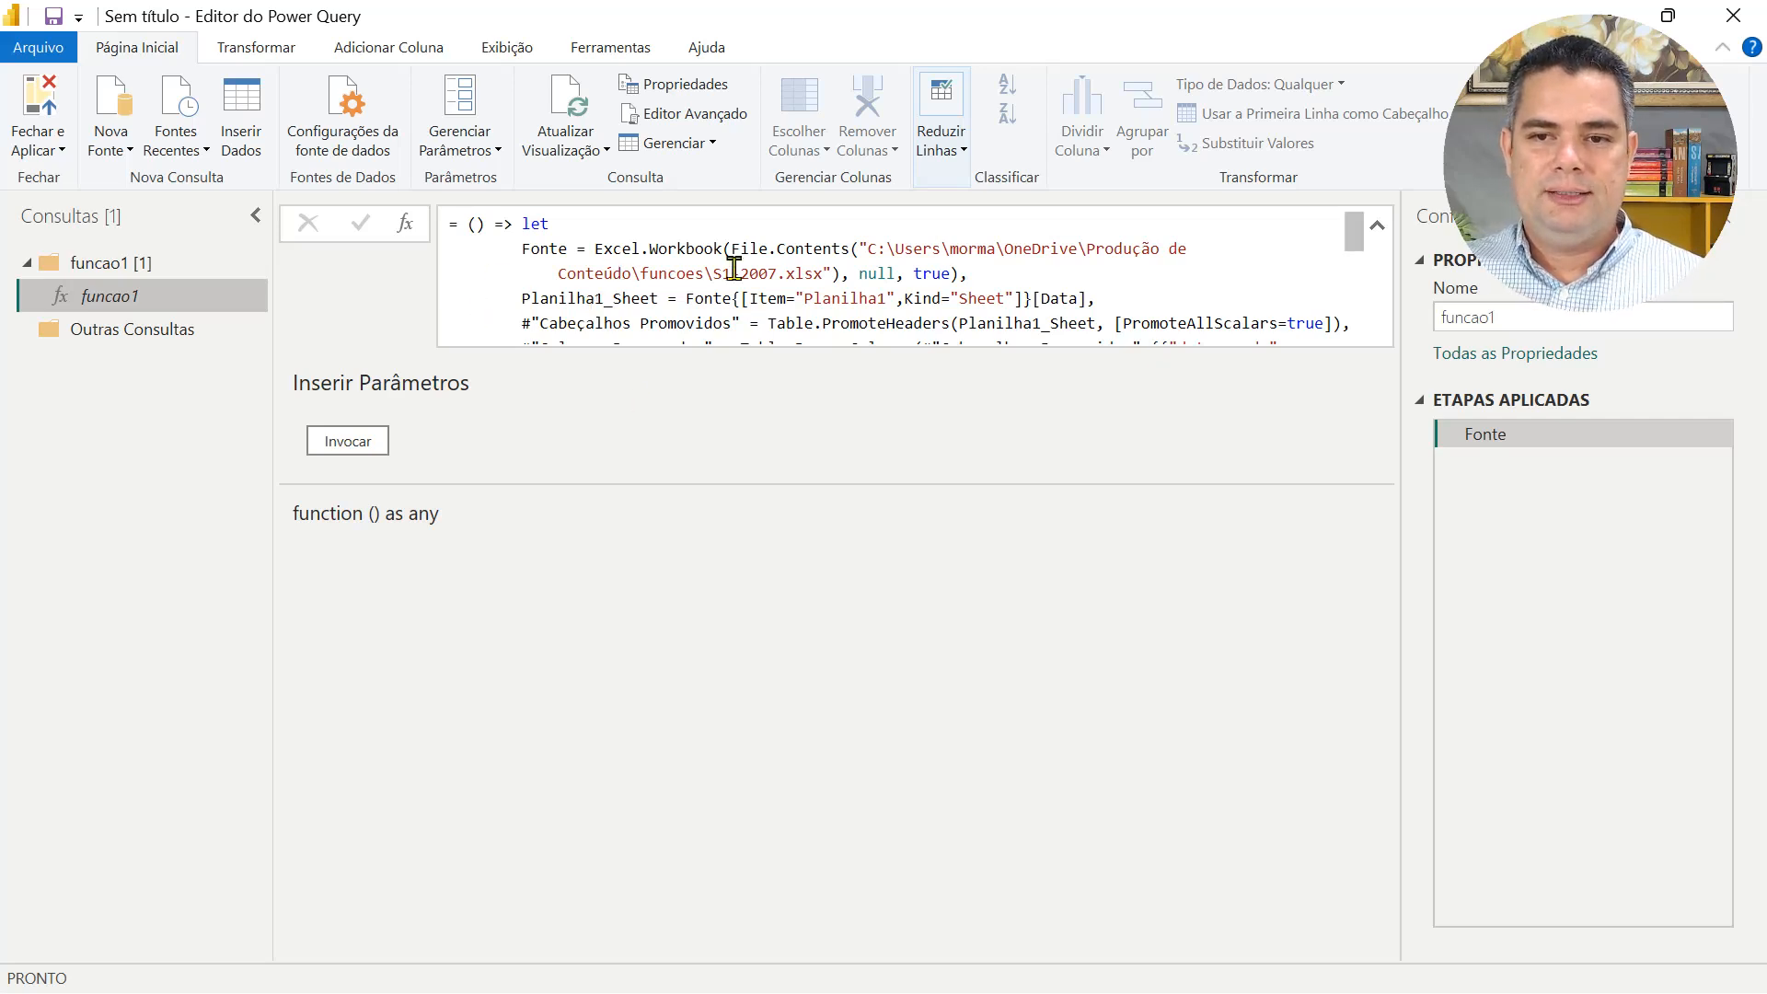
left_click_drag(853, 244, 841, 273)
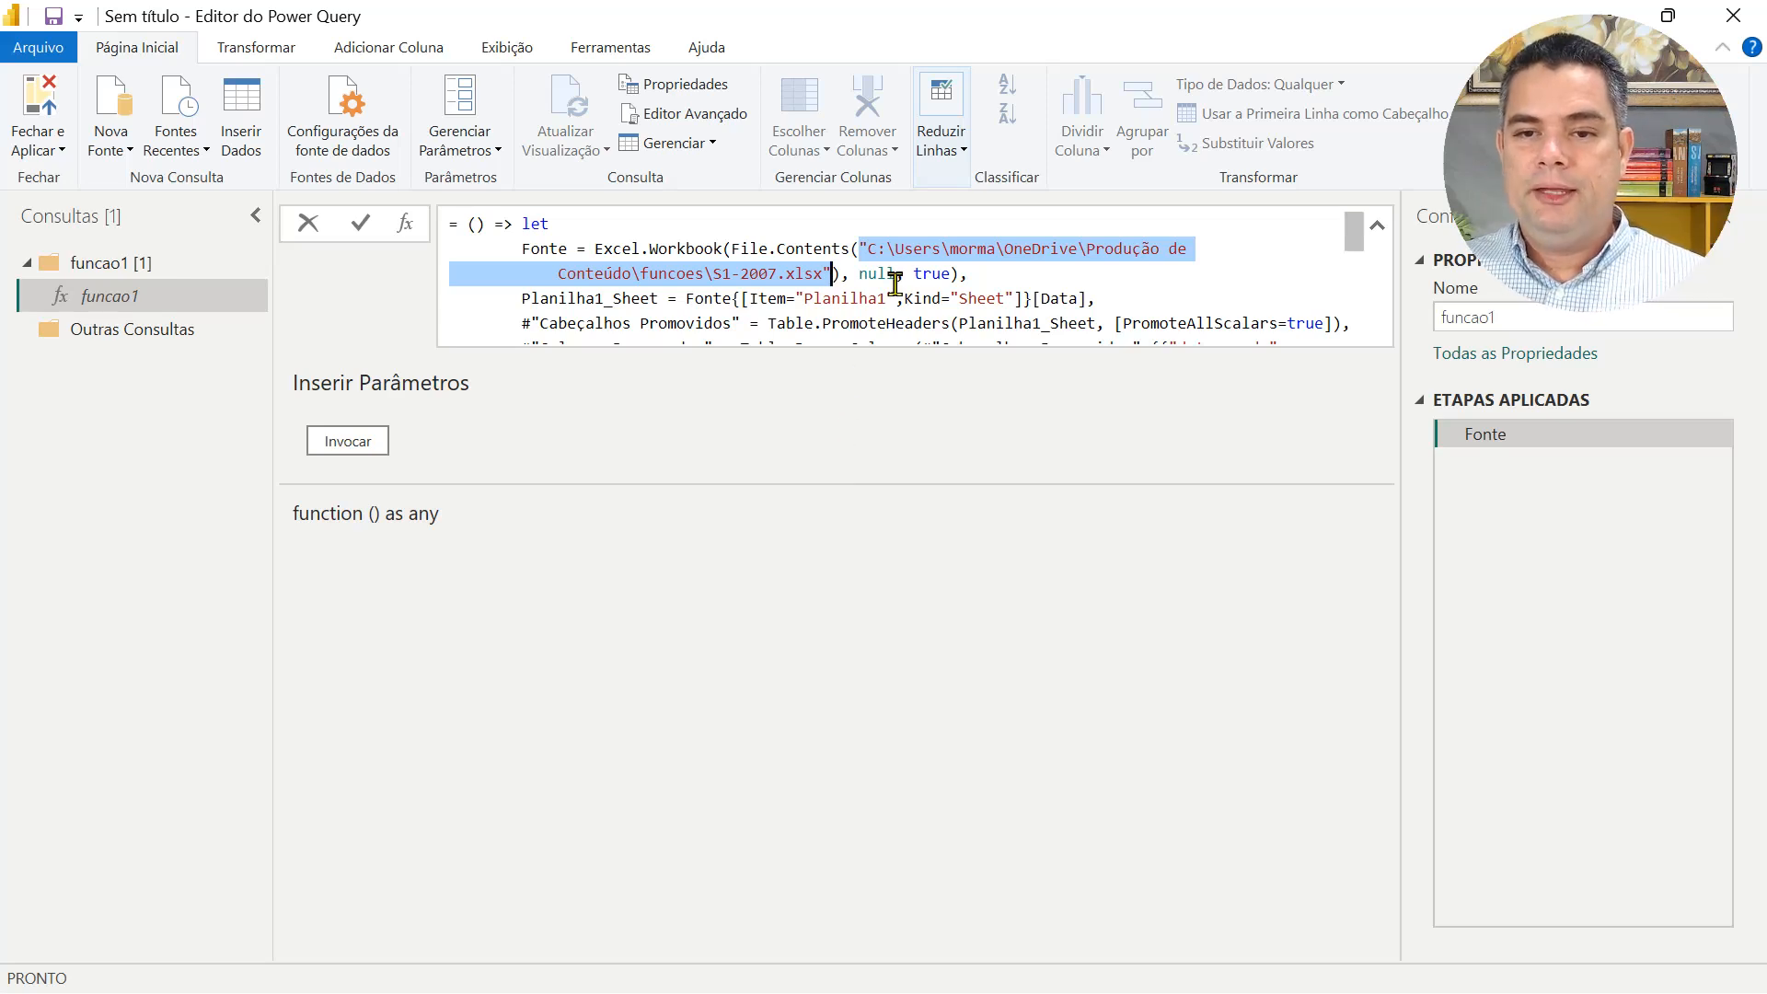
left_click_drag(859, 248, 823, 273)
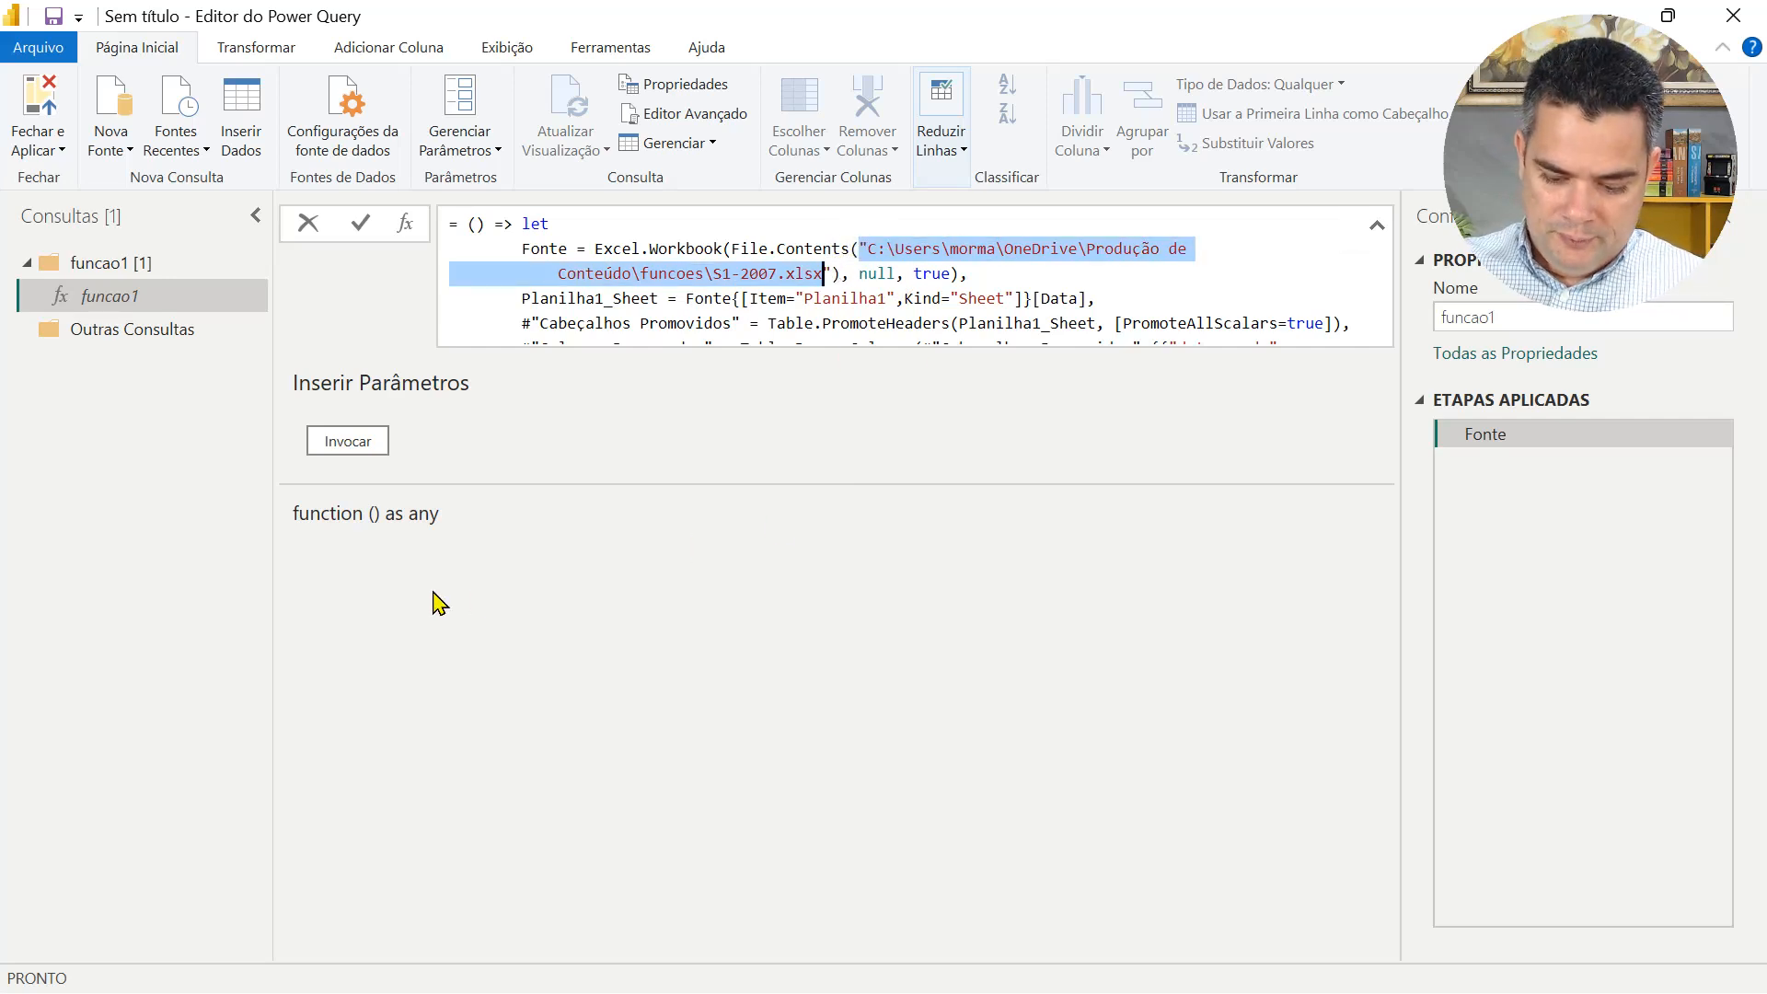
key("Delete")
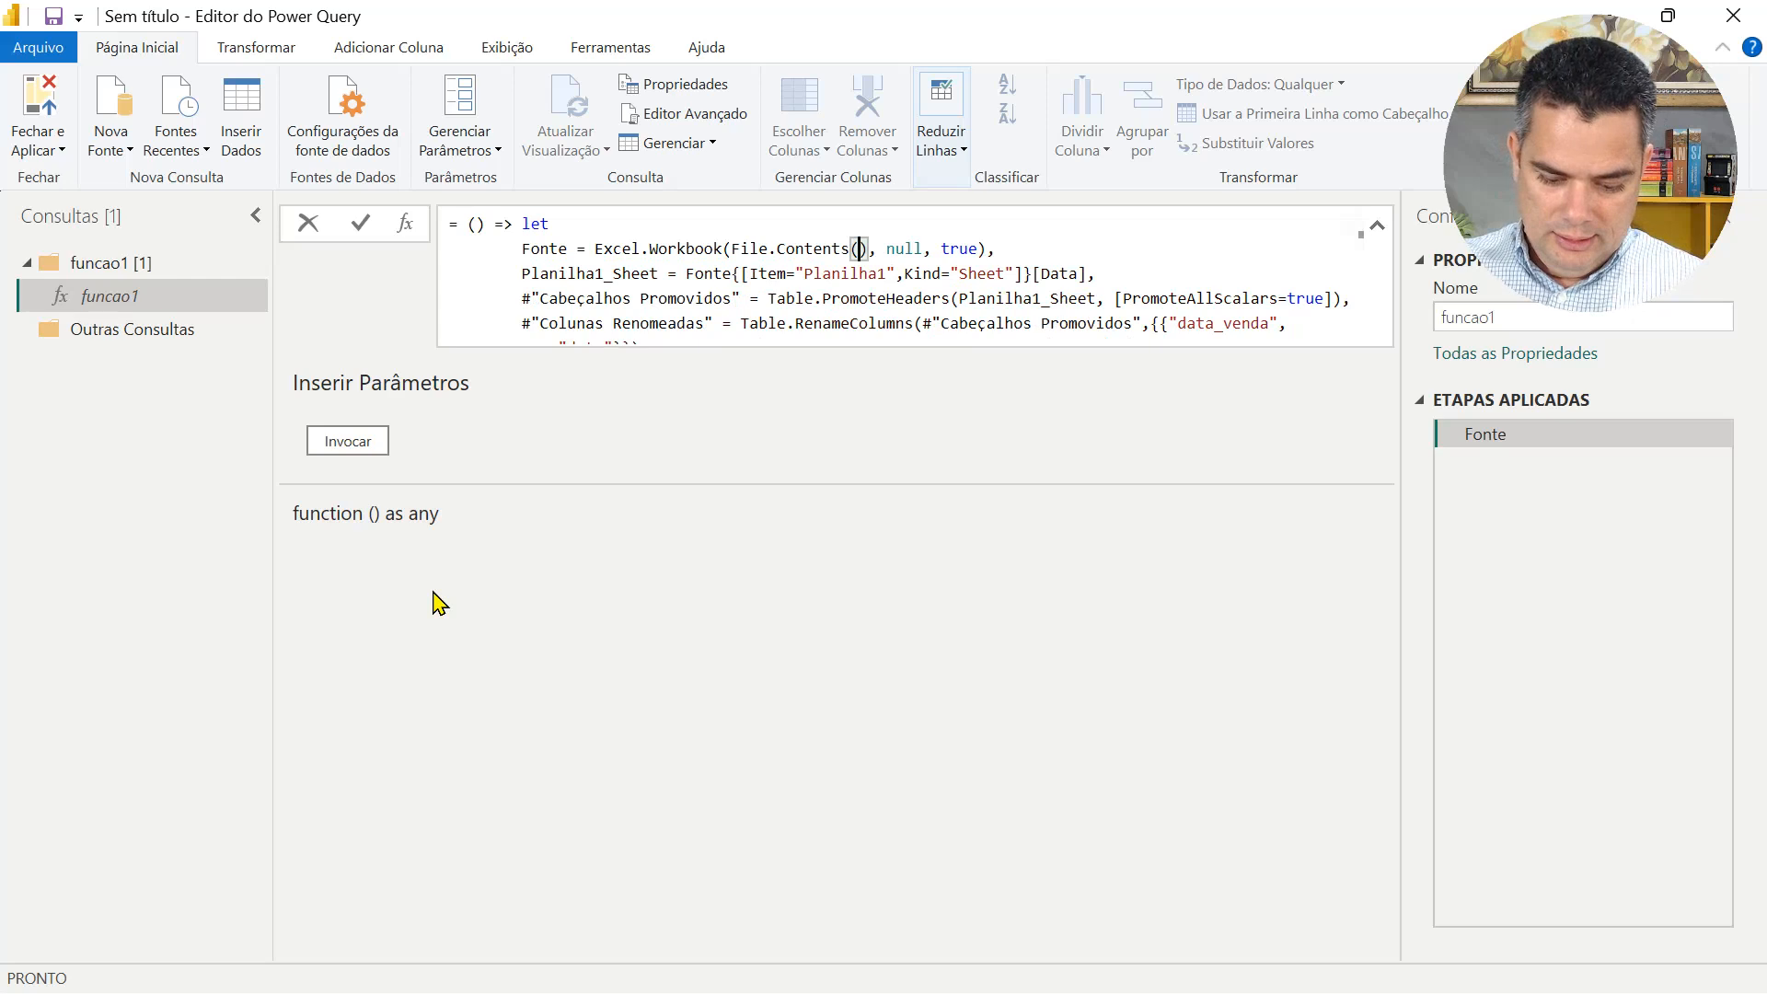
type("caminho")
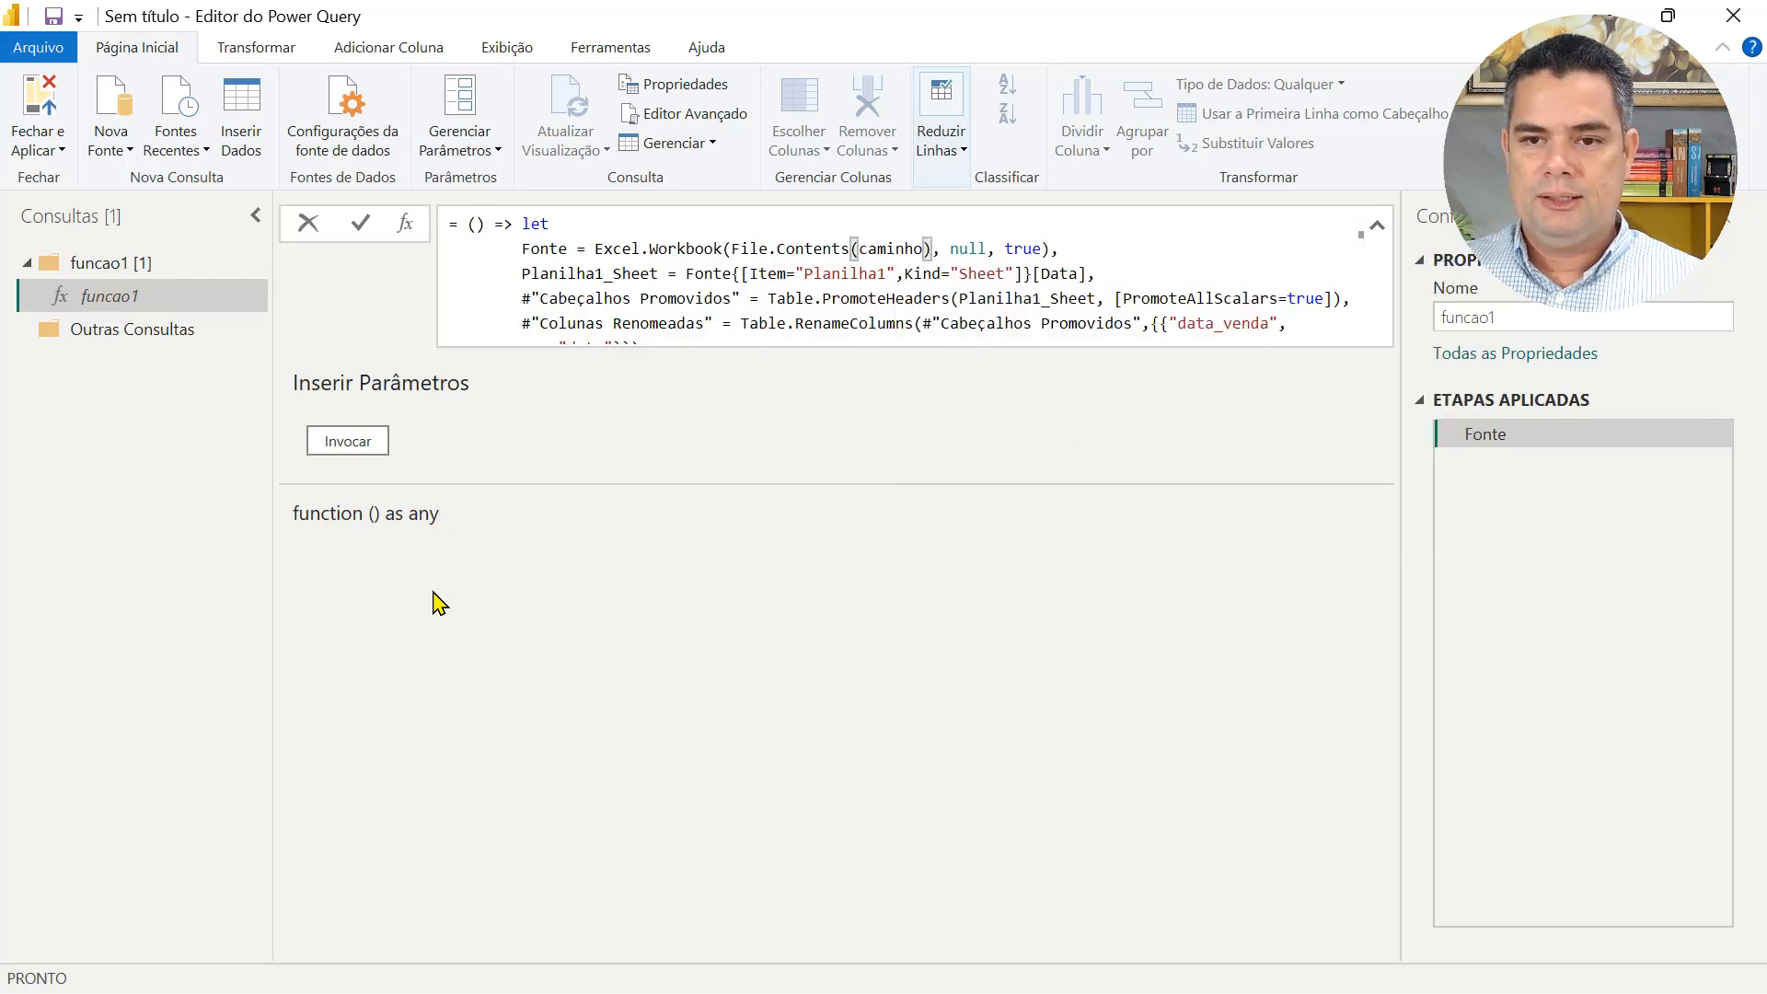
Declare caminho as the input parameter in the parentheses before the arrow of funcao1 and apply the formula.
left_click(475, 224)
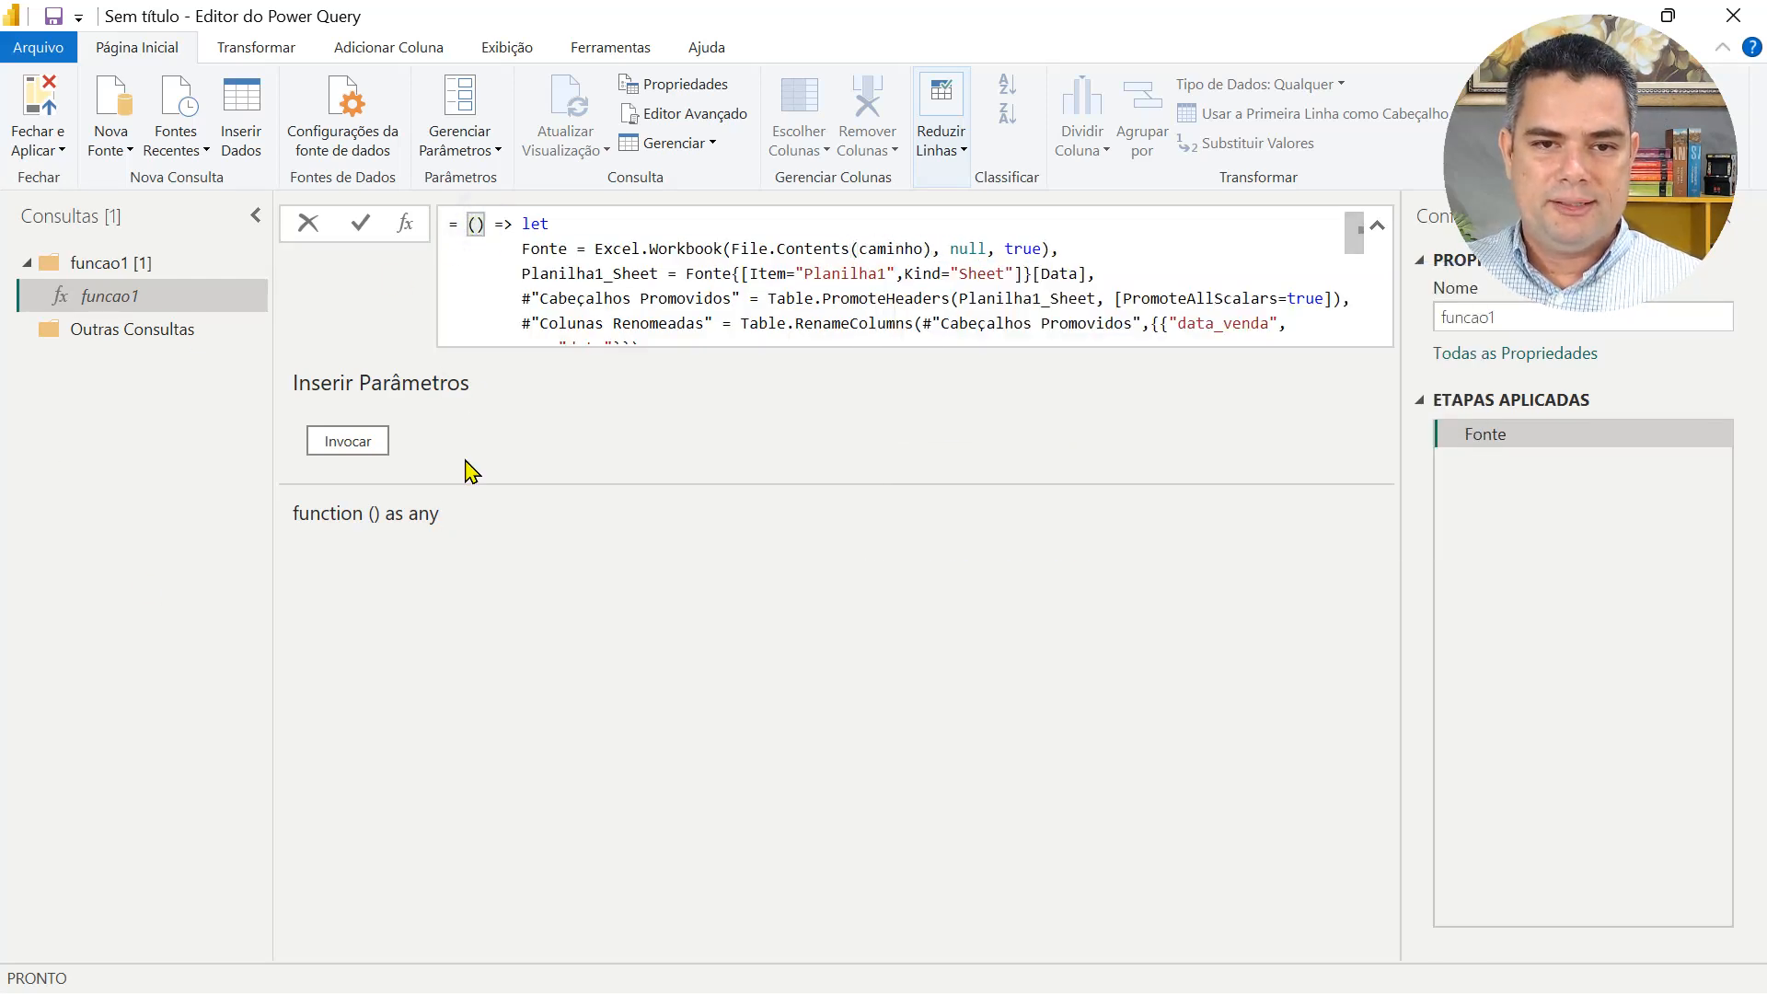
type("caminho")
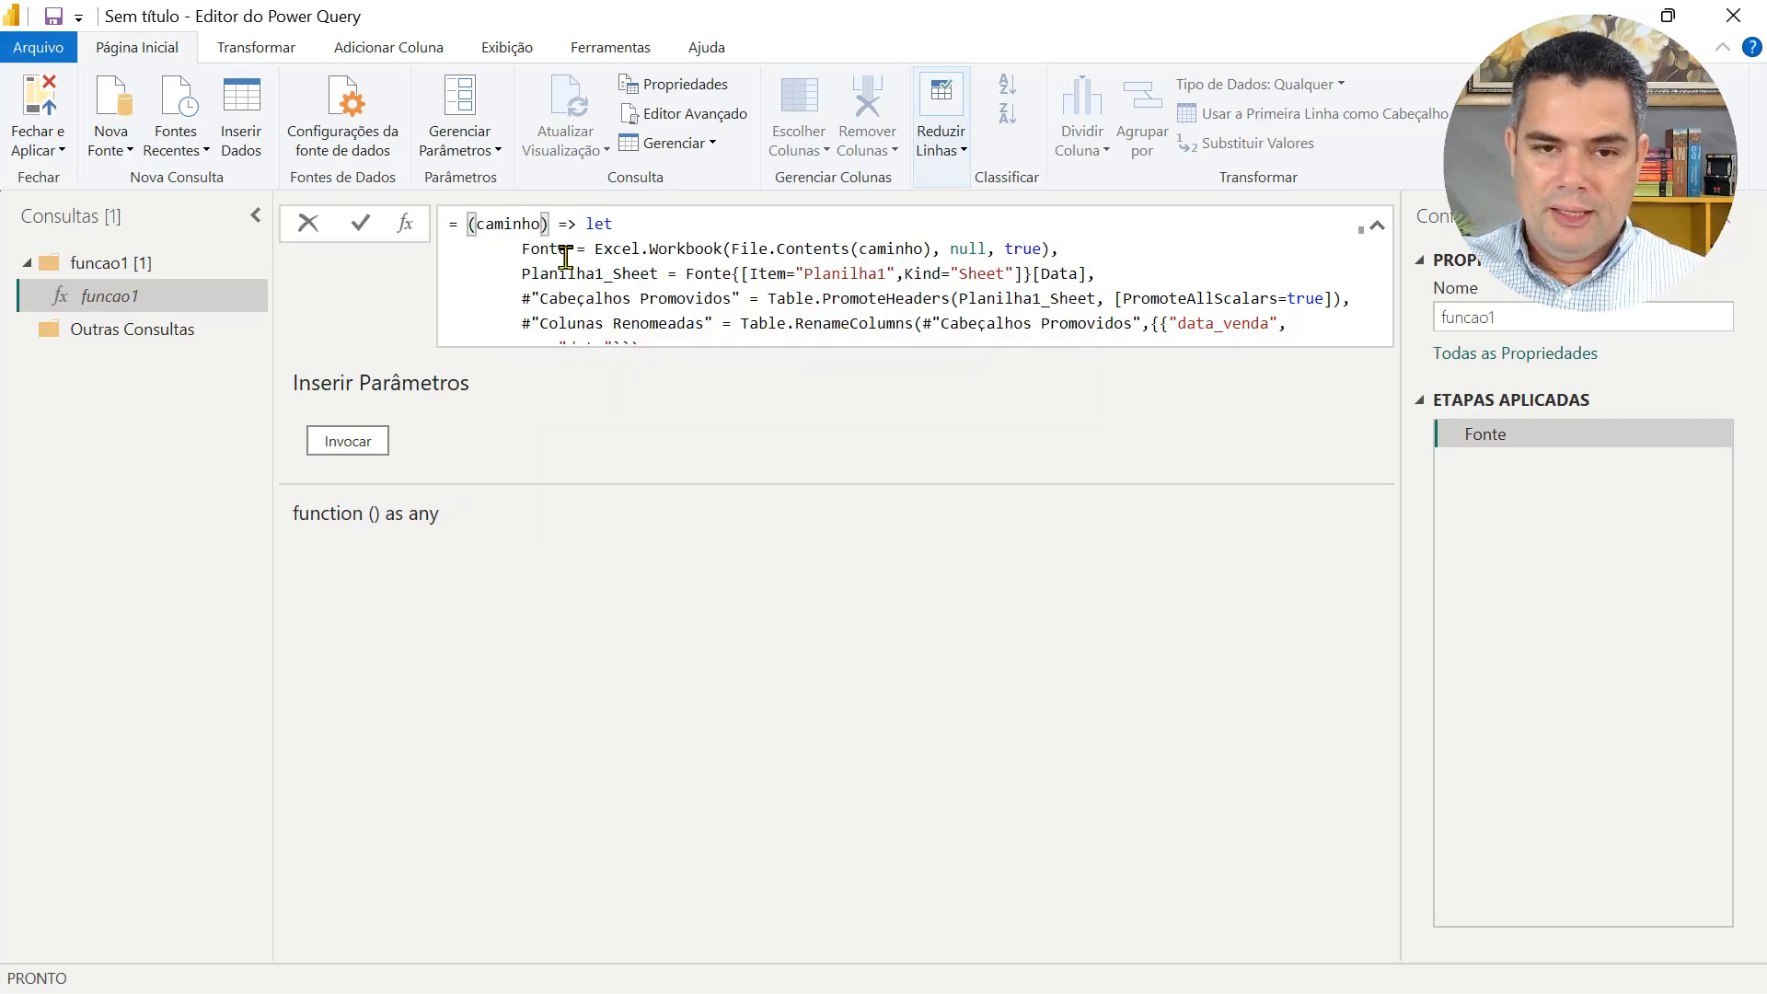
left_click(557, 224)
left_click_drag(558, 224, 576, 224)
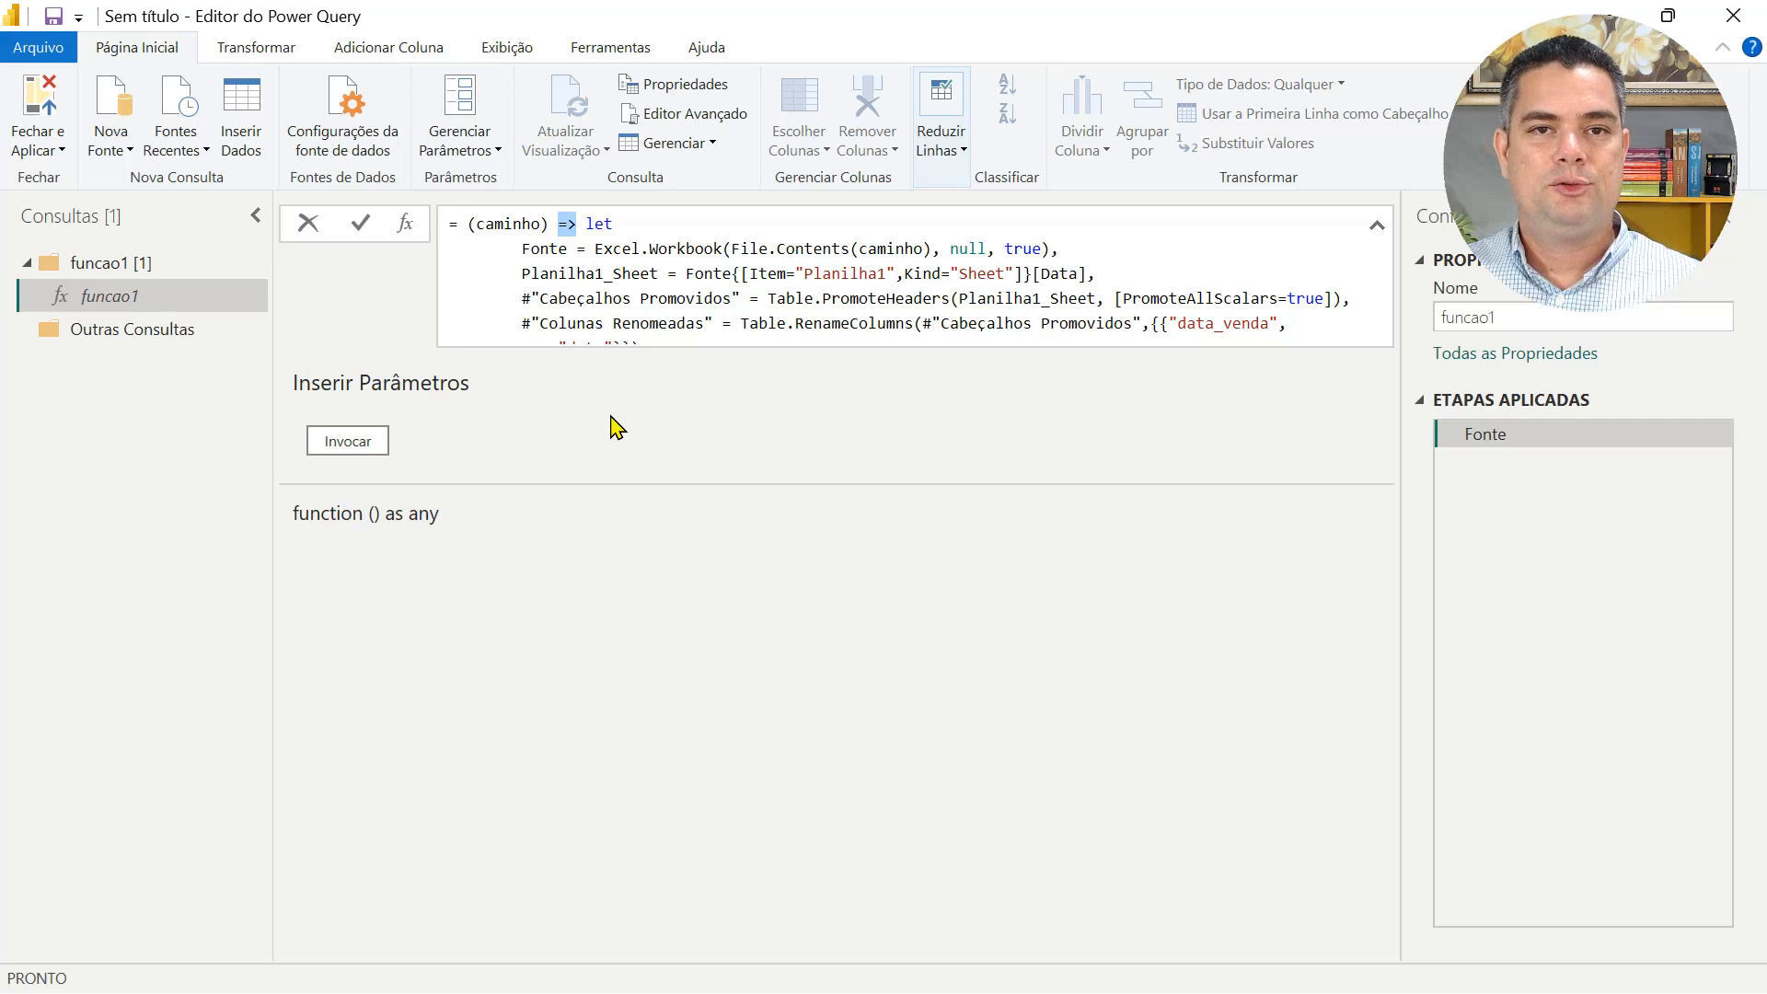
left_click_drag(541, 224, 478, 232)
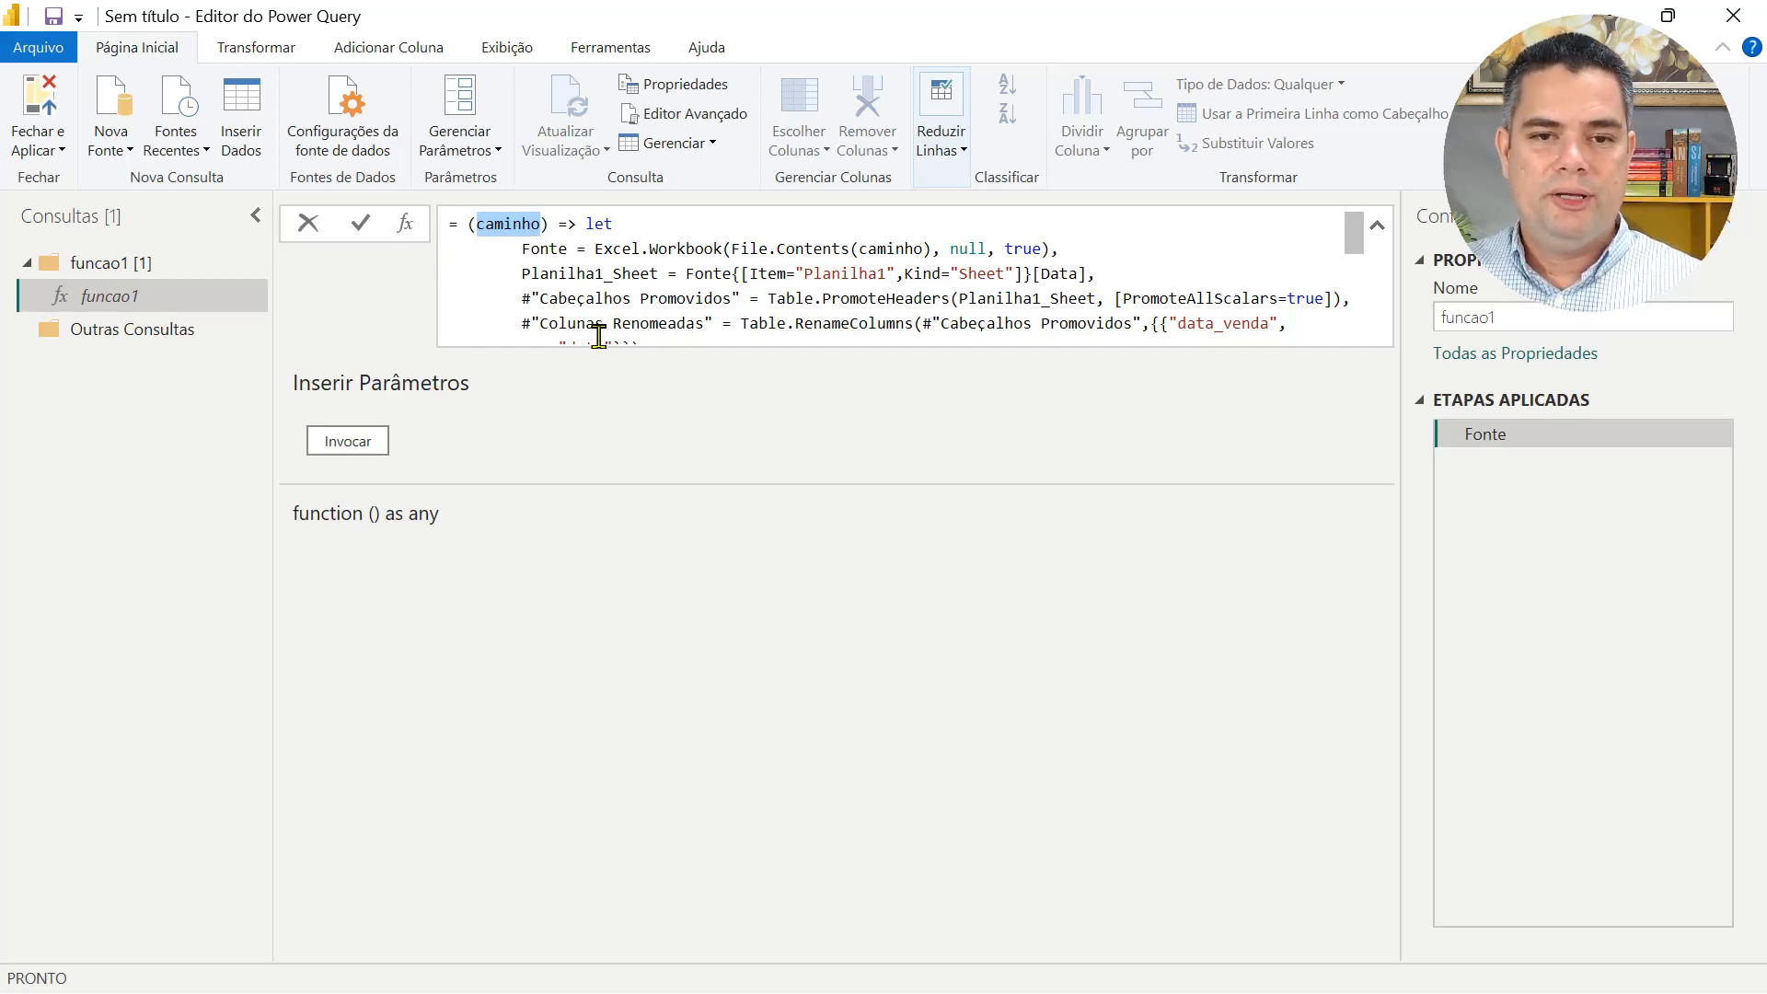
double_click(889, 249)
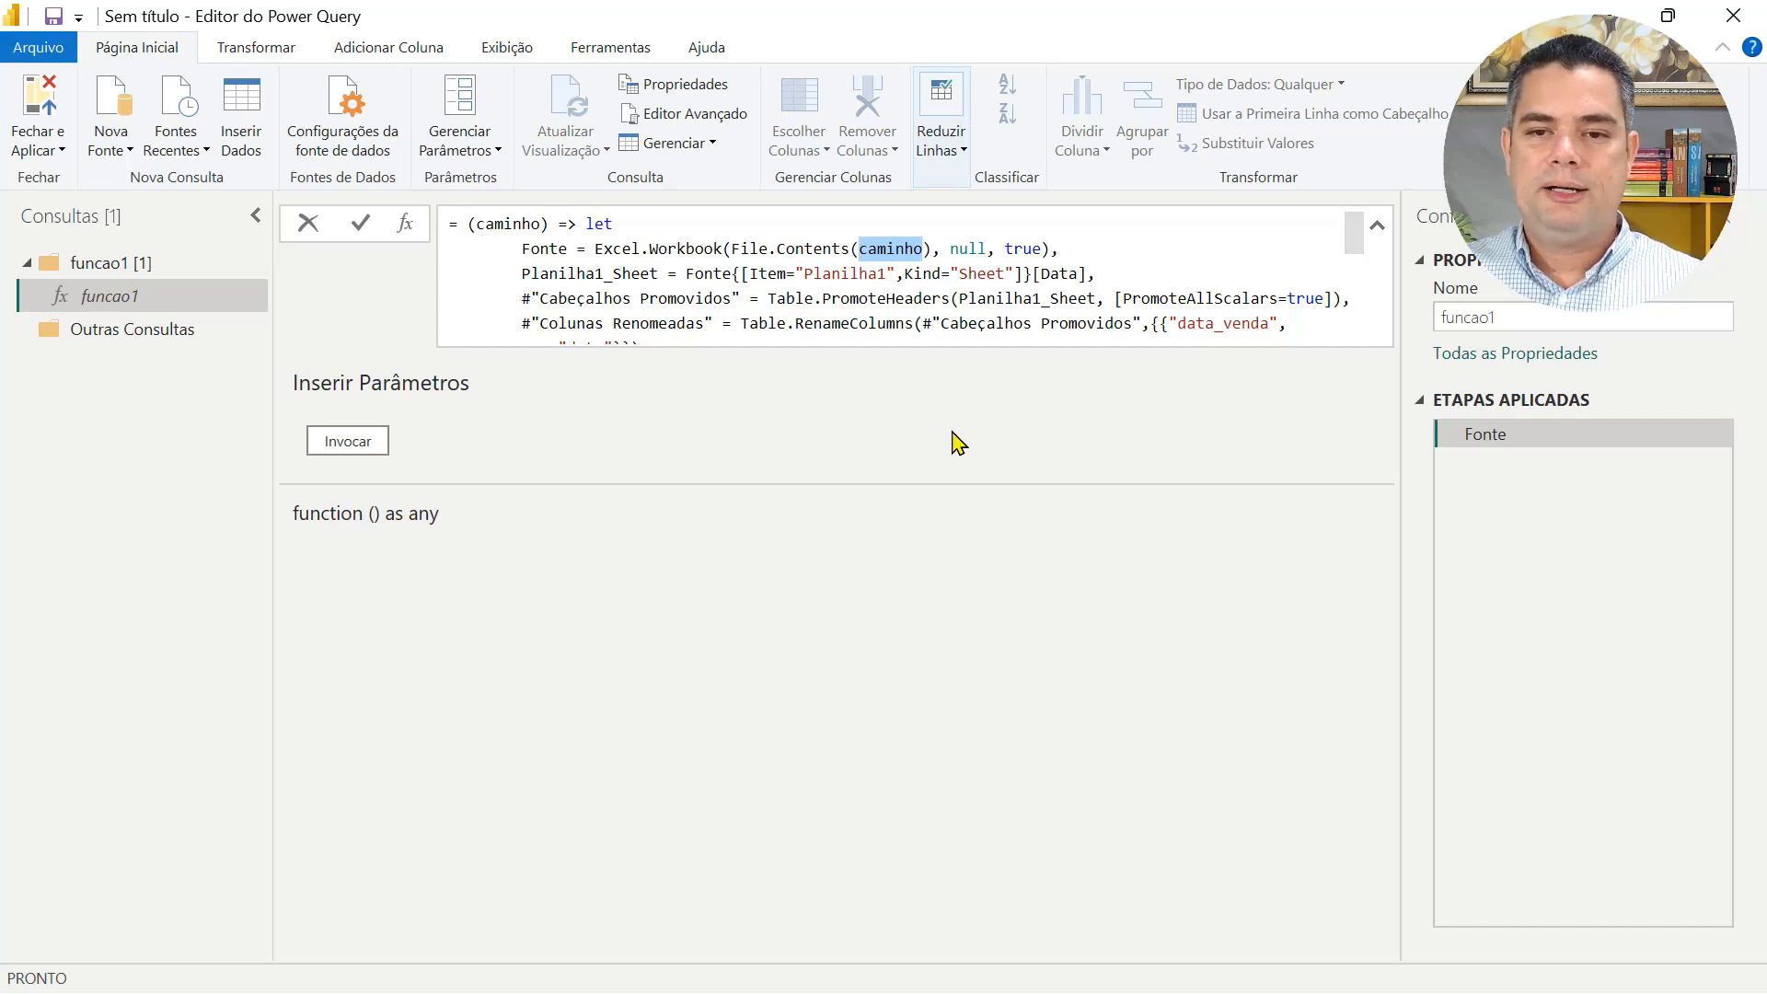
left_click(1058, 396)
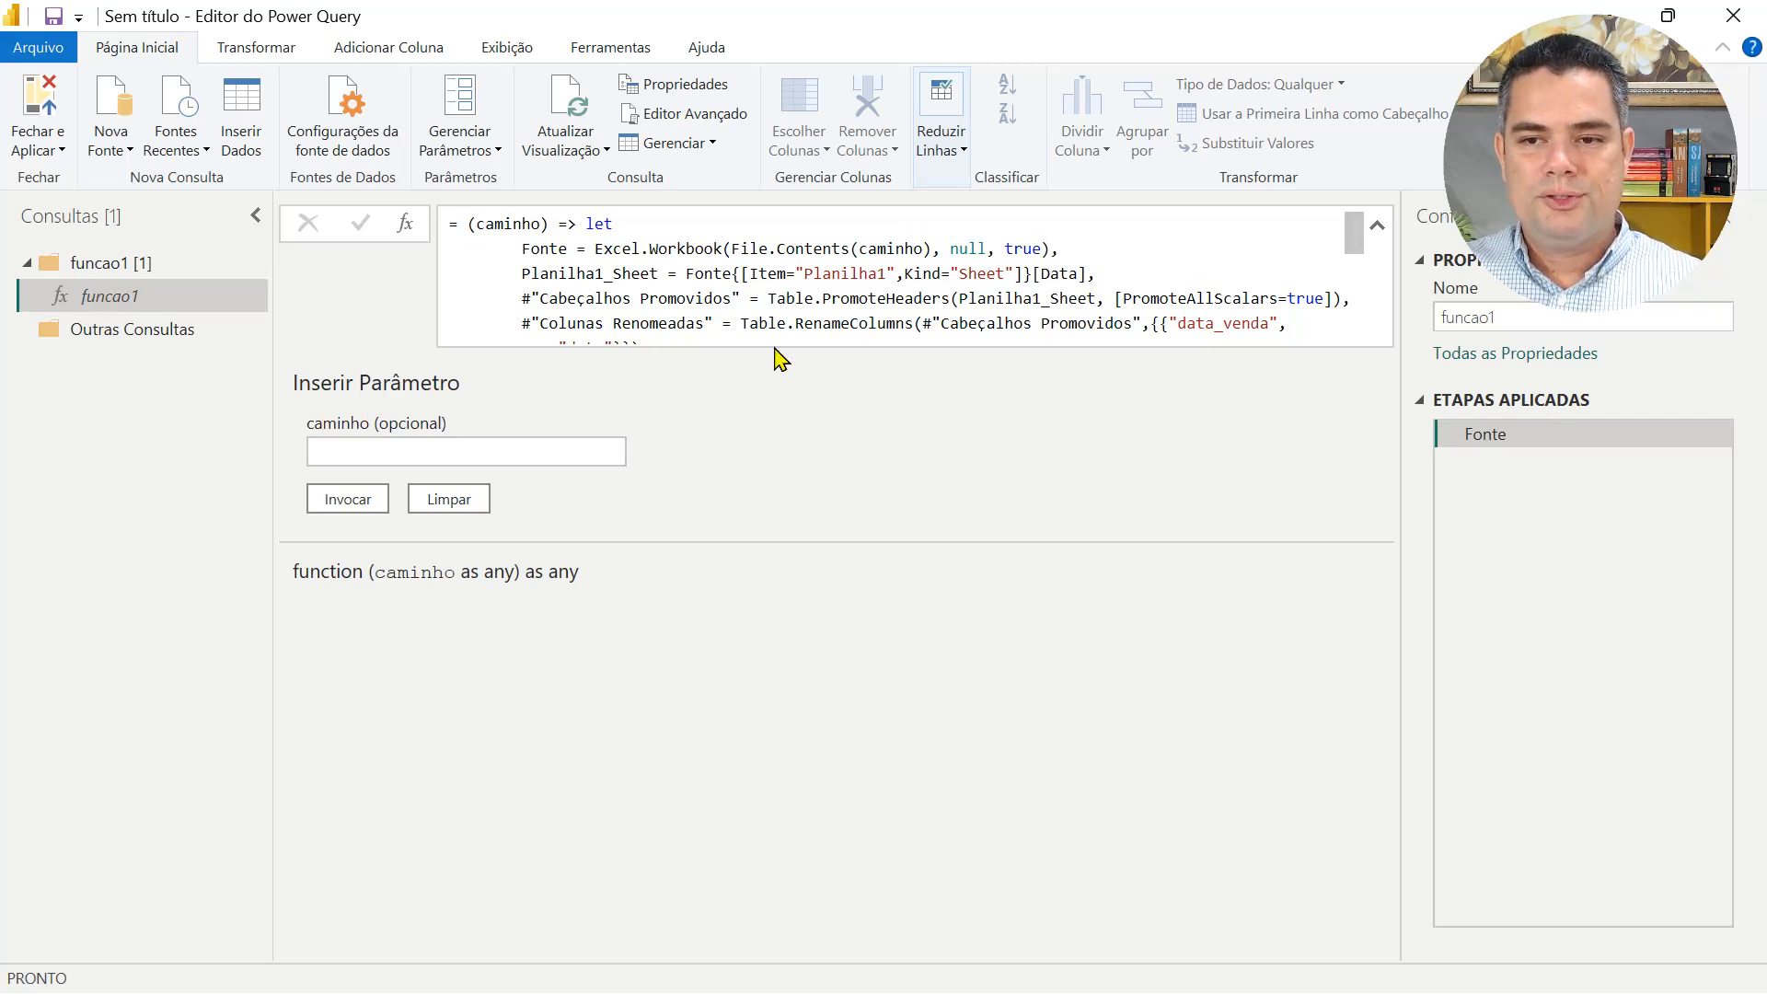
Compare the caminho parameter in the function's declaration with its use inside File.Contents.
double_click(507, 221)
left_click(885, 249)
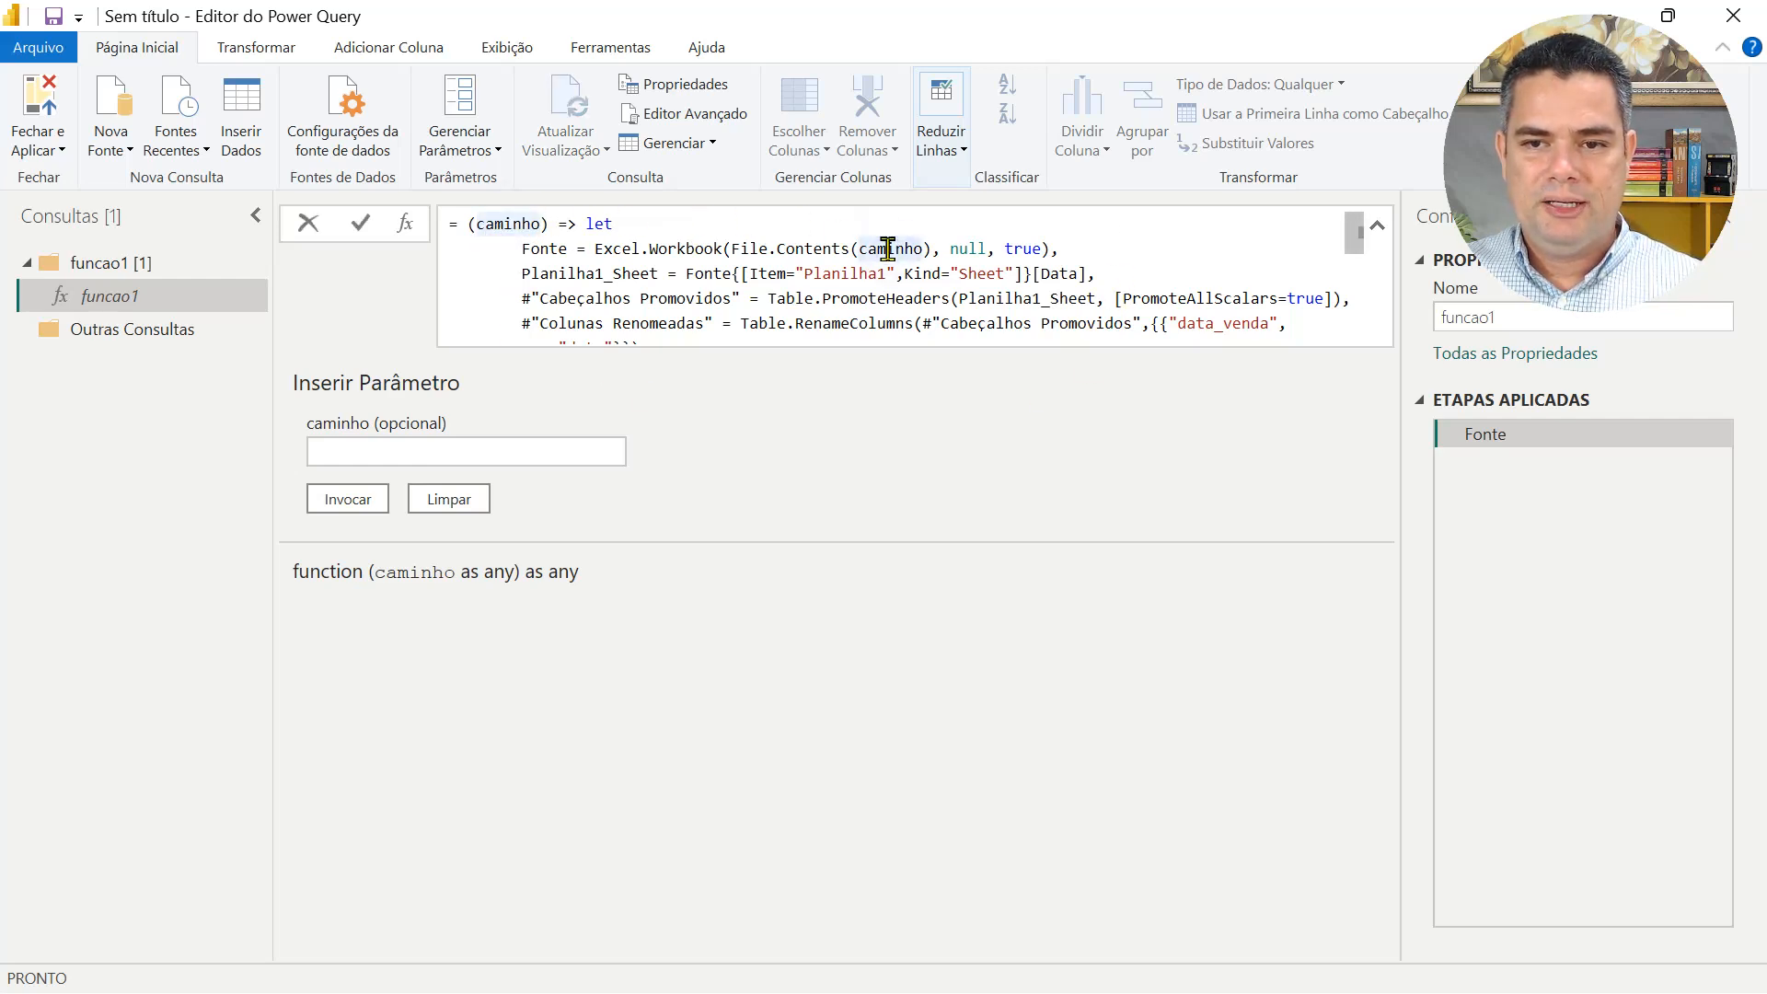
double_click(500, 223)
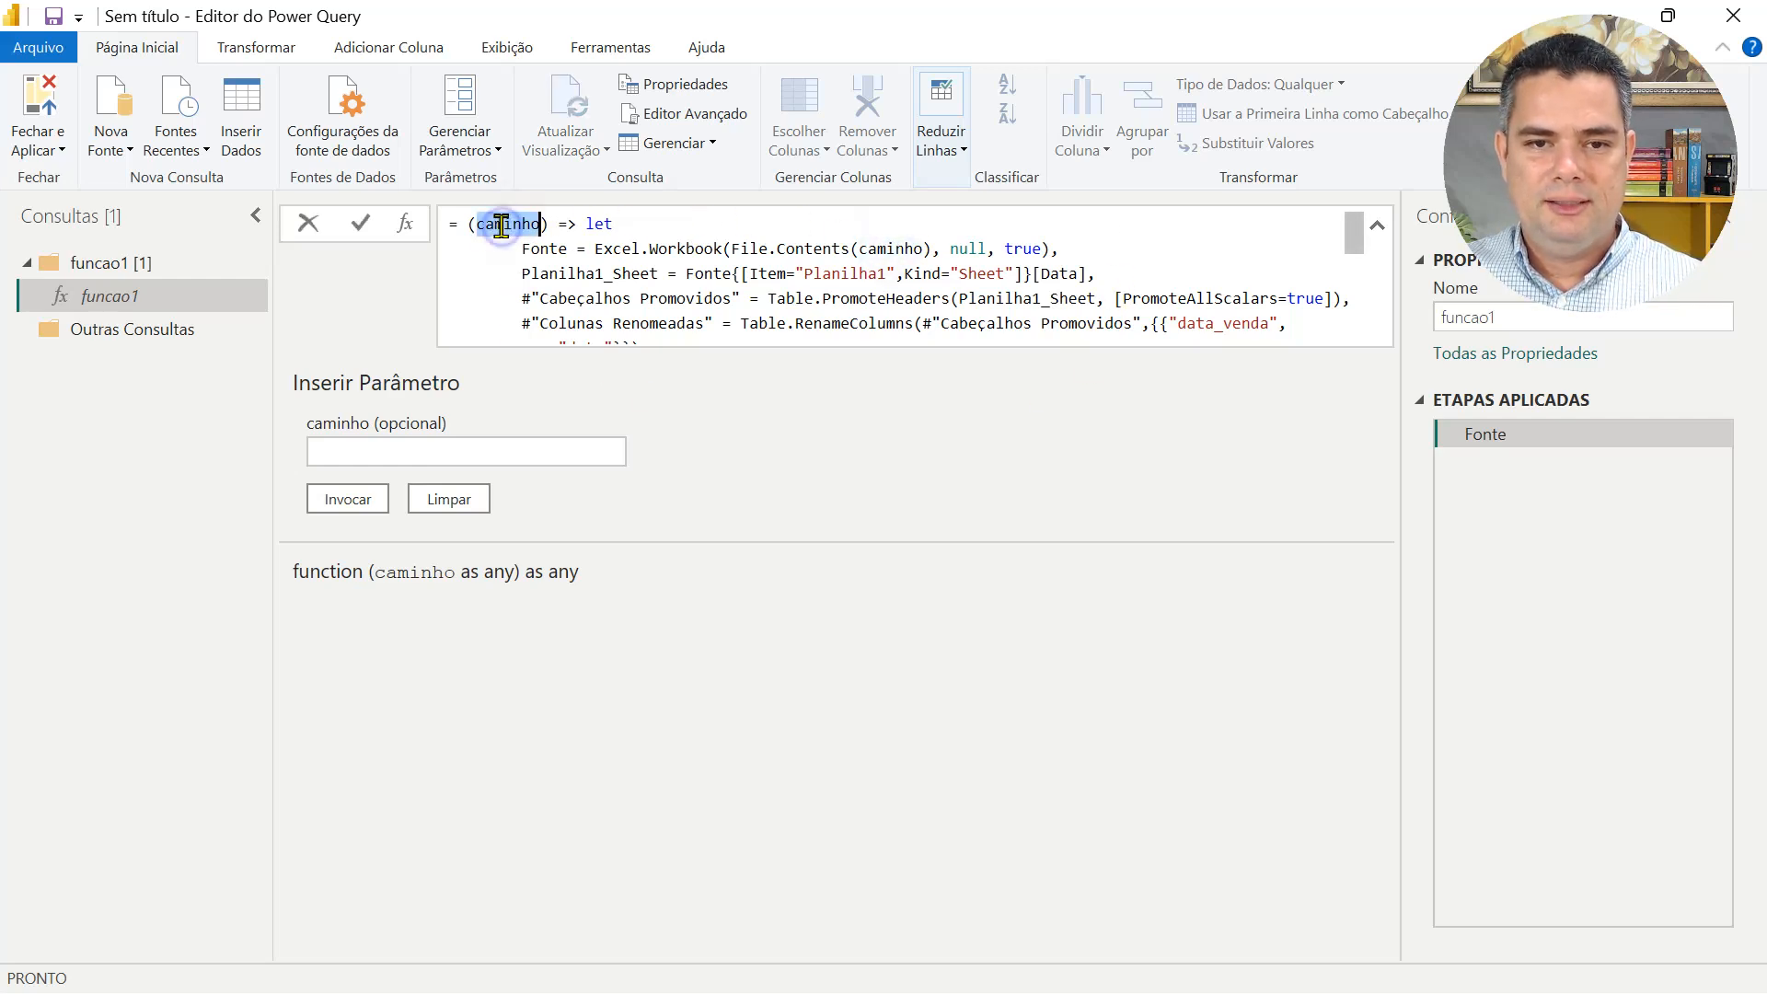
double_click(875, 246)
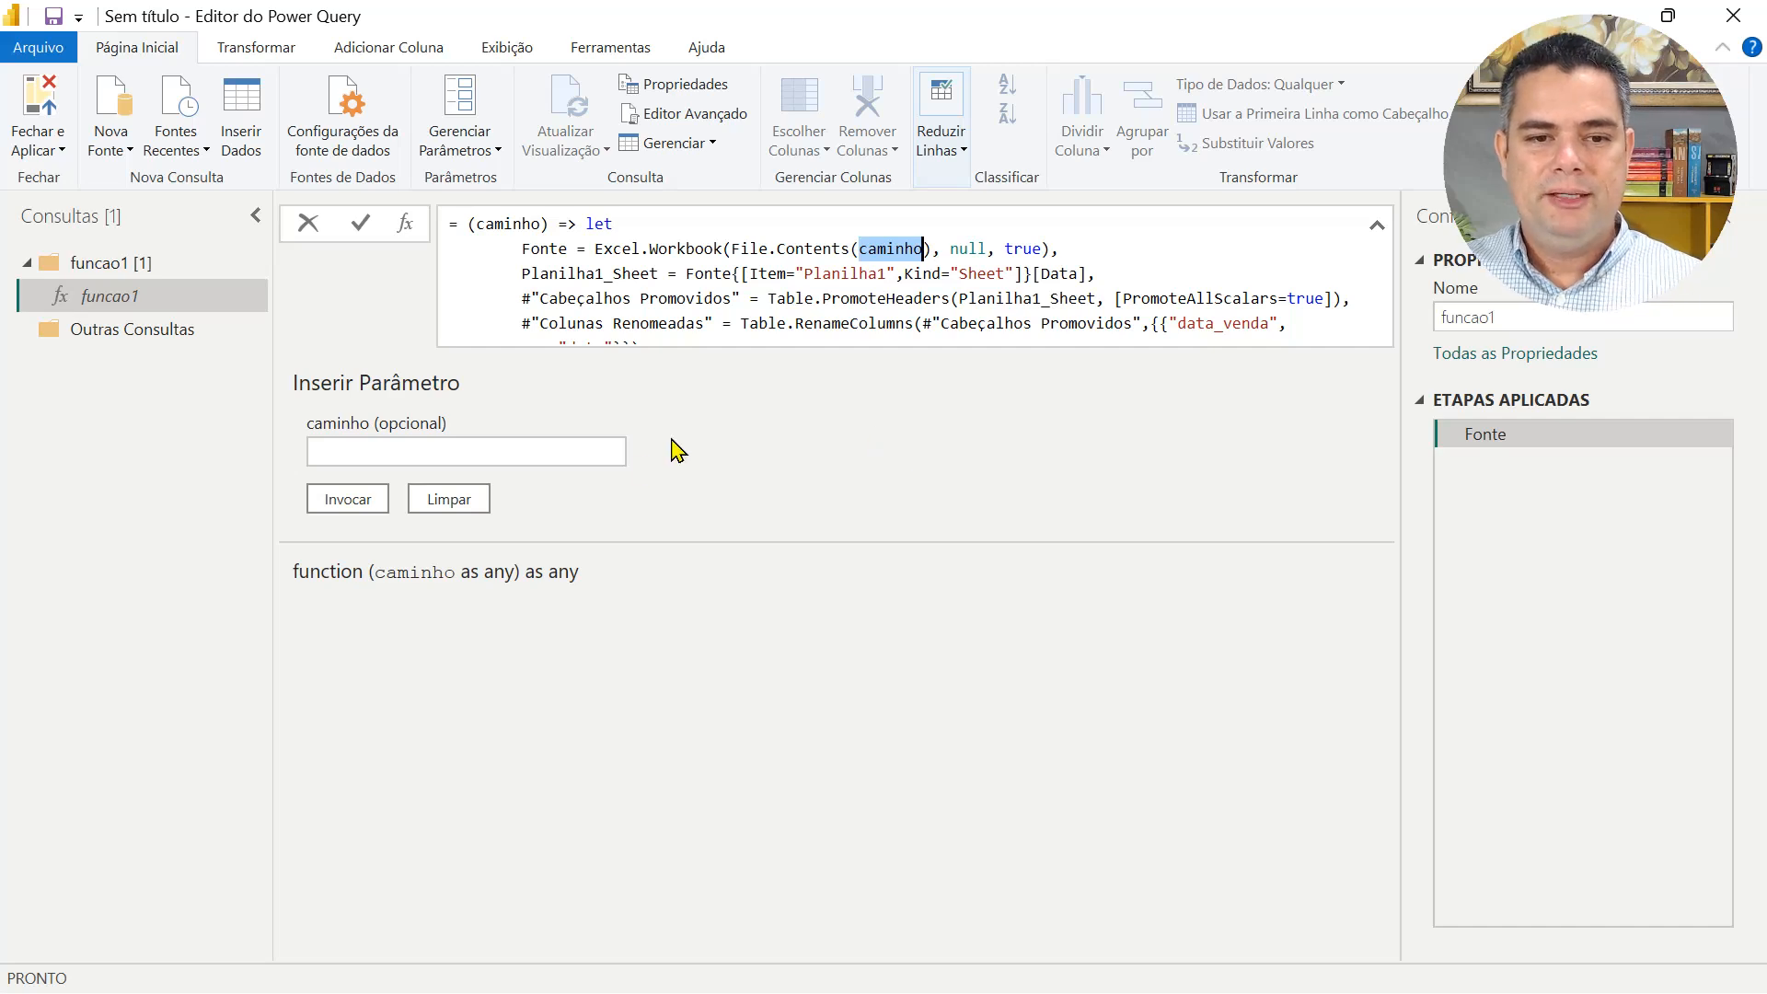
Copy the S1-2008 workbook's path from the funcoes folder in File Explorer and paste it as the caminho parameter of funcao1 in Power Query.
left_click(535, 451)
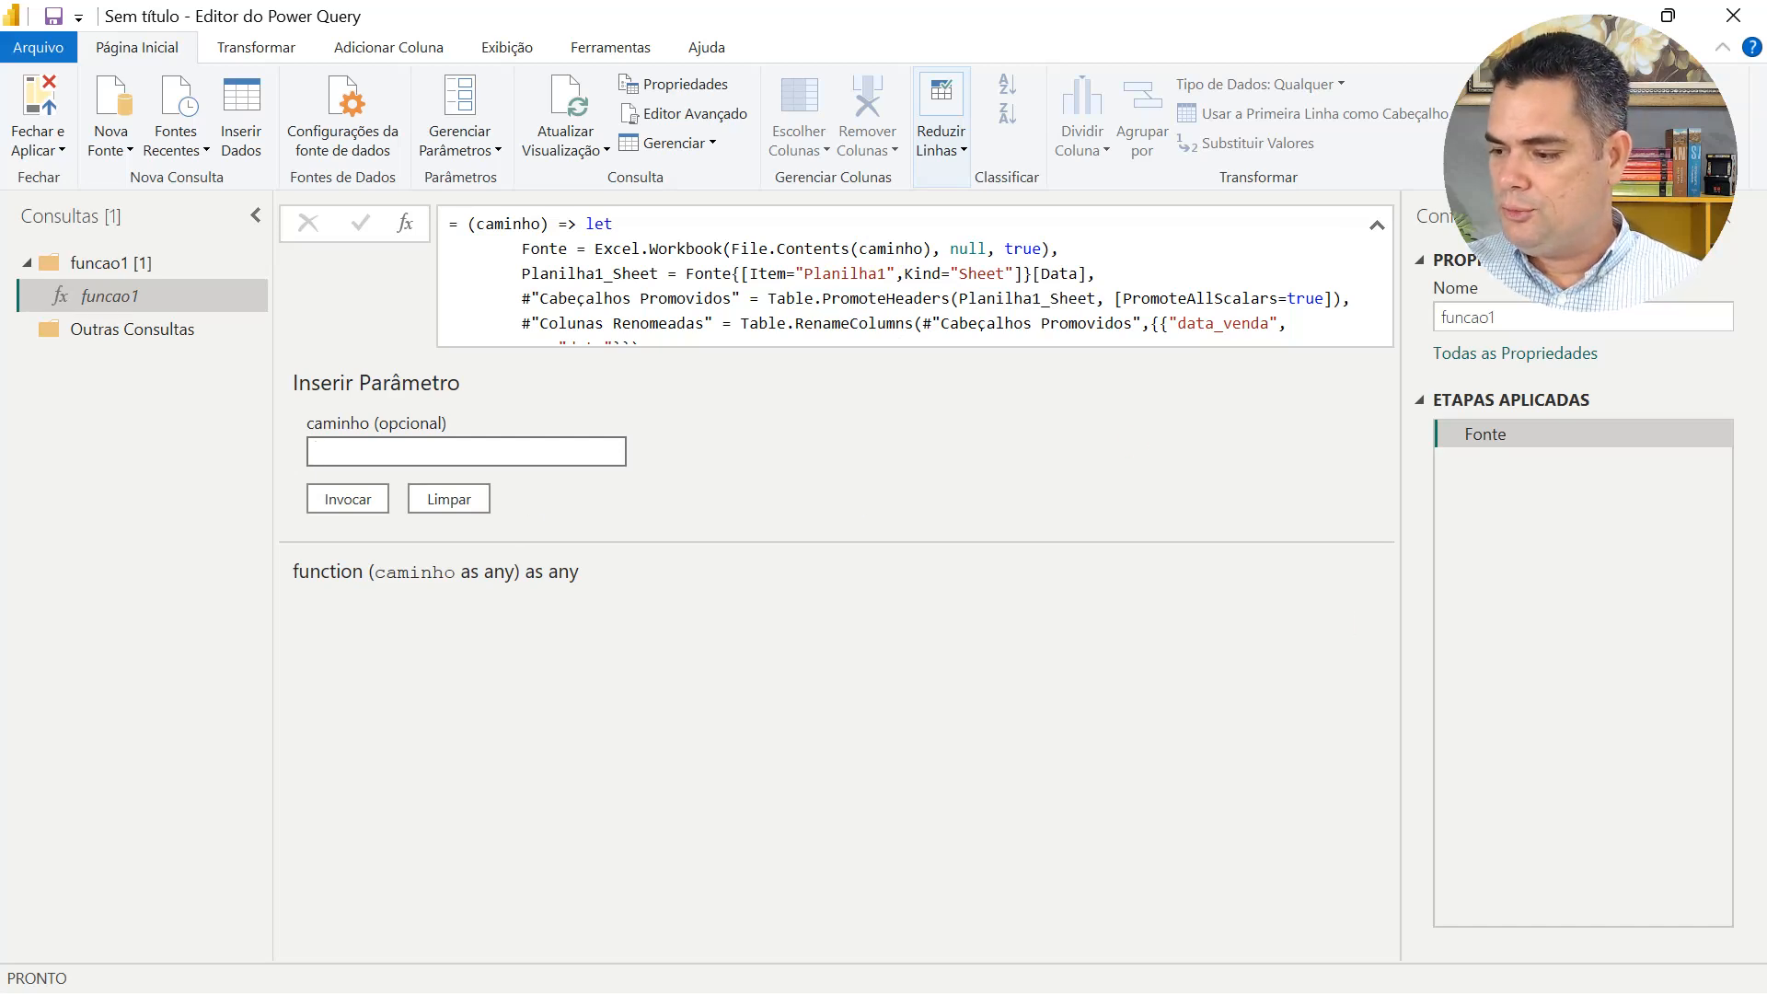
key("alt+Tab")
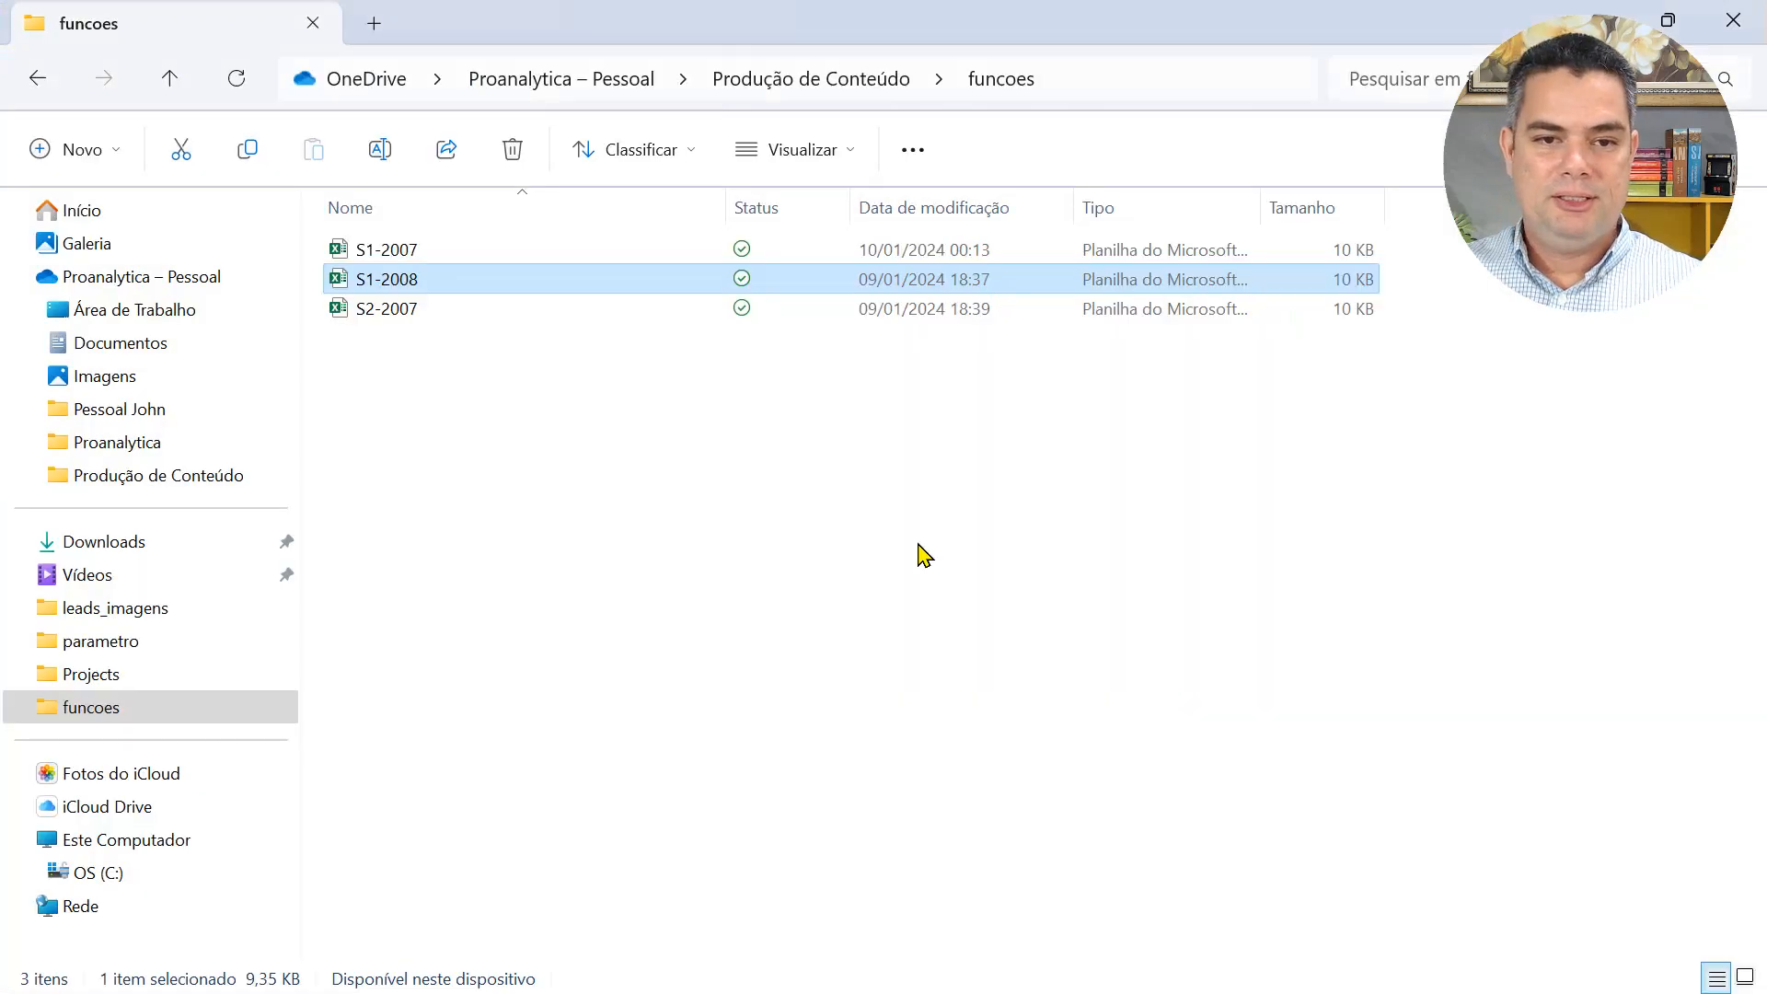
left_click(401, 254)
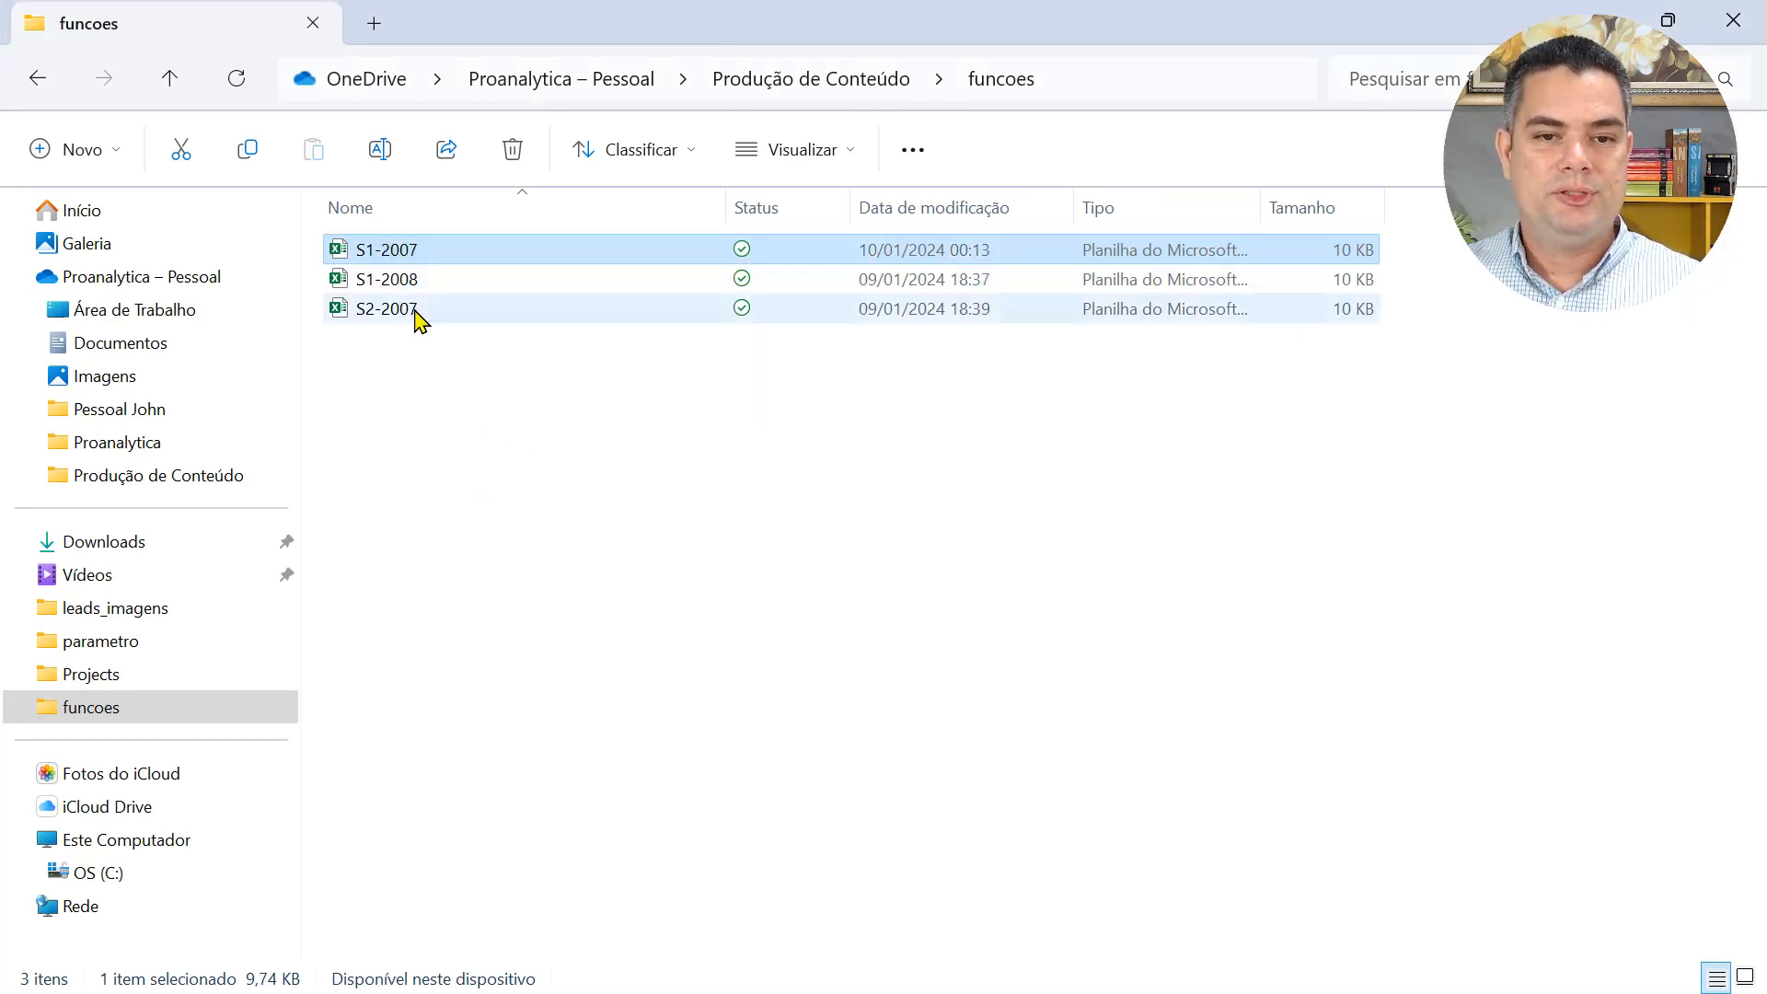
left_click(394, 284)
right_click(394, 285)
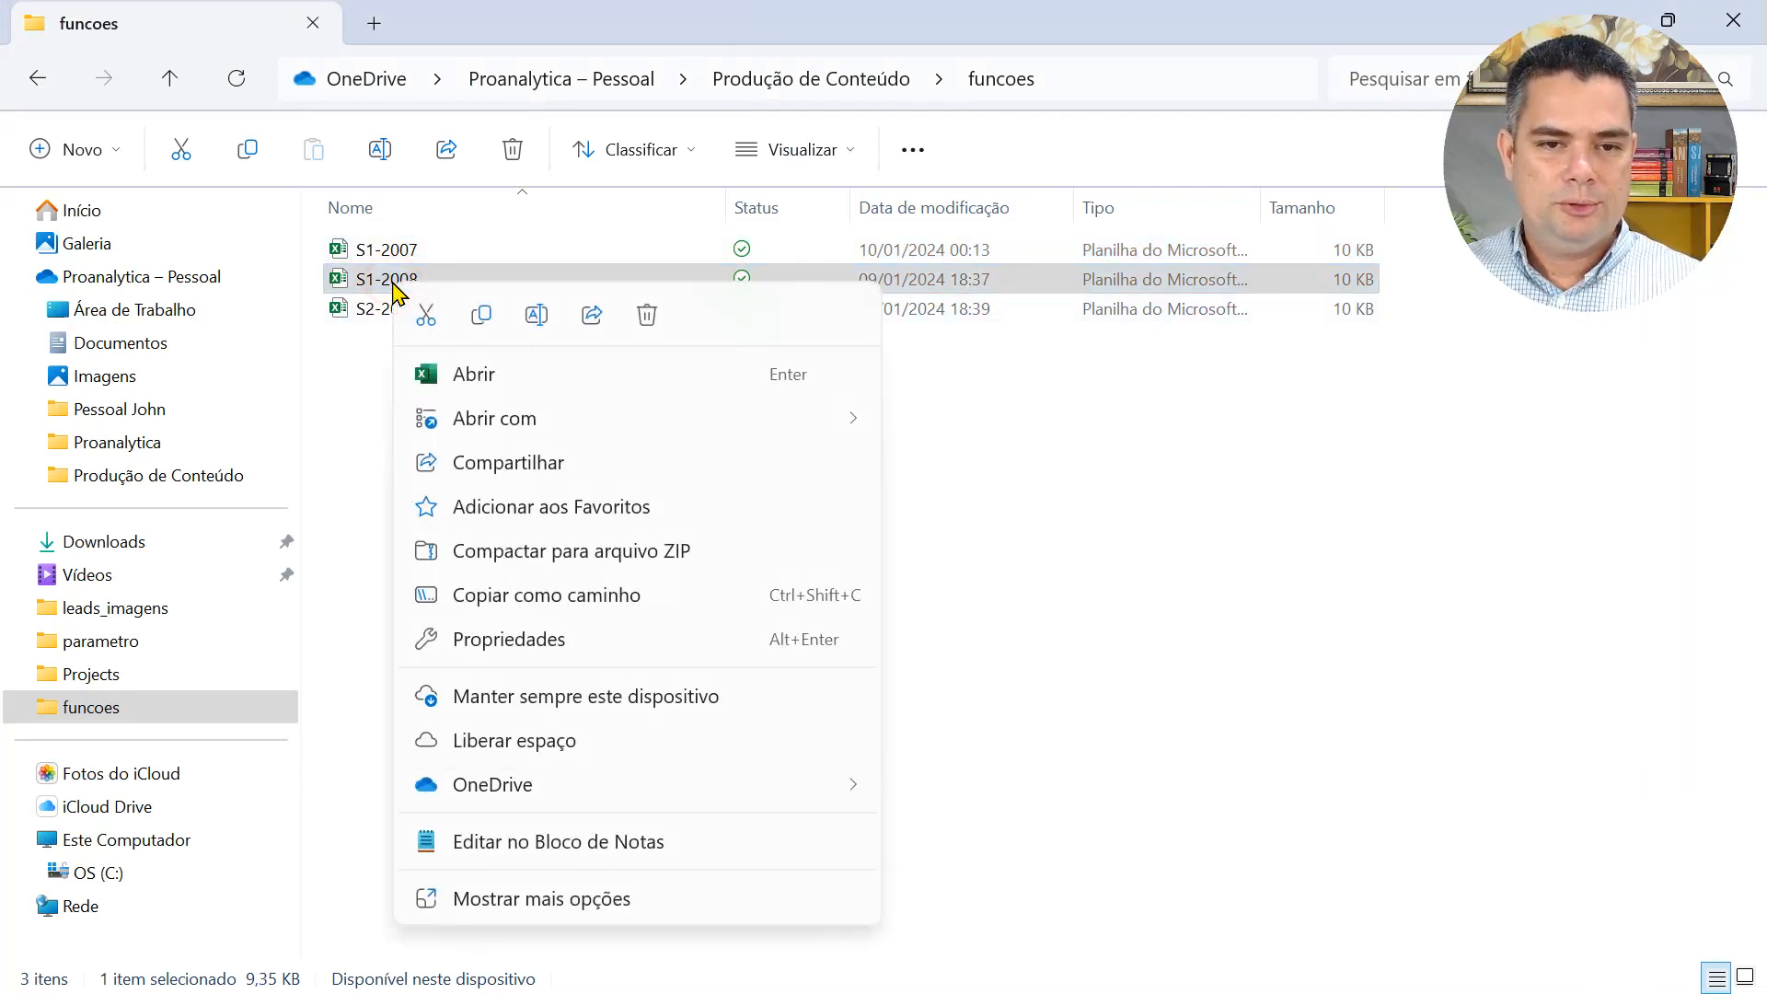
left_click(534, 609)
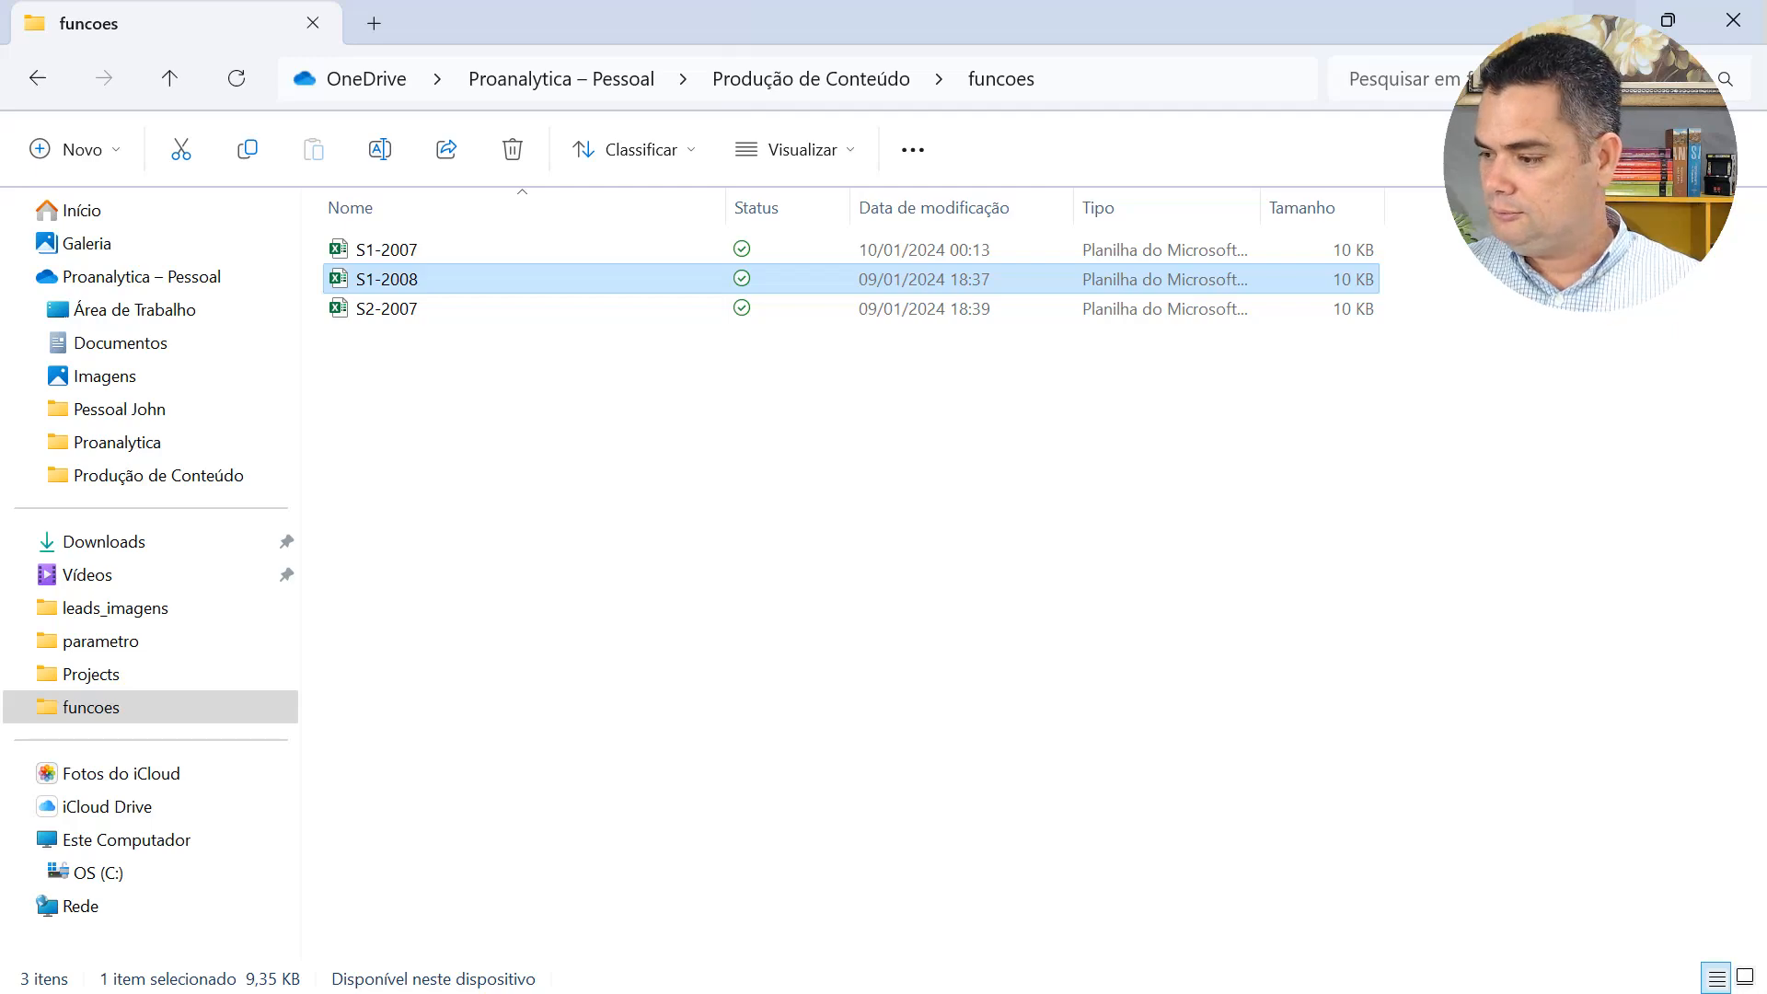
key("alt+Tab")
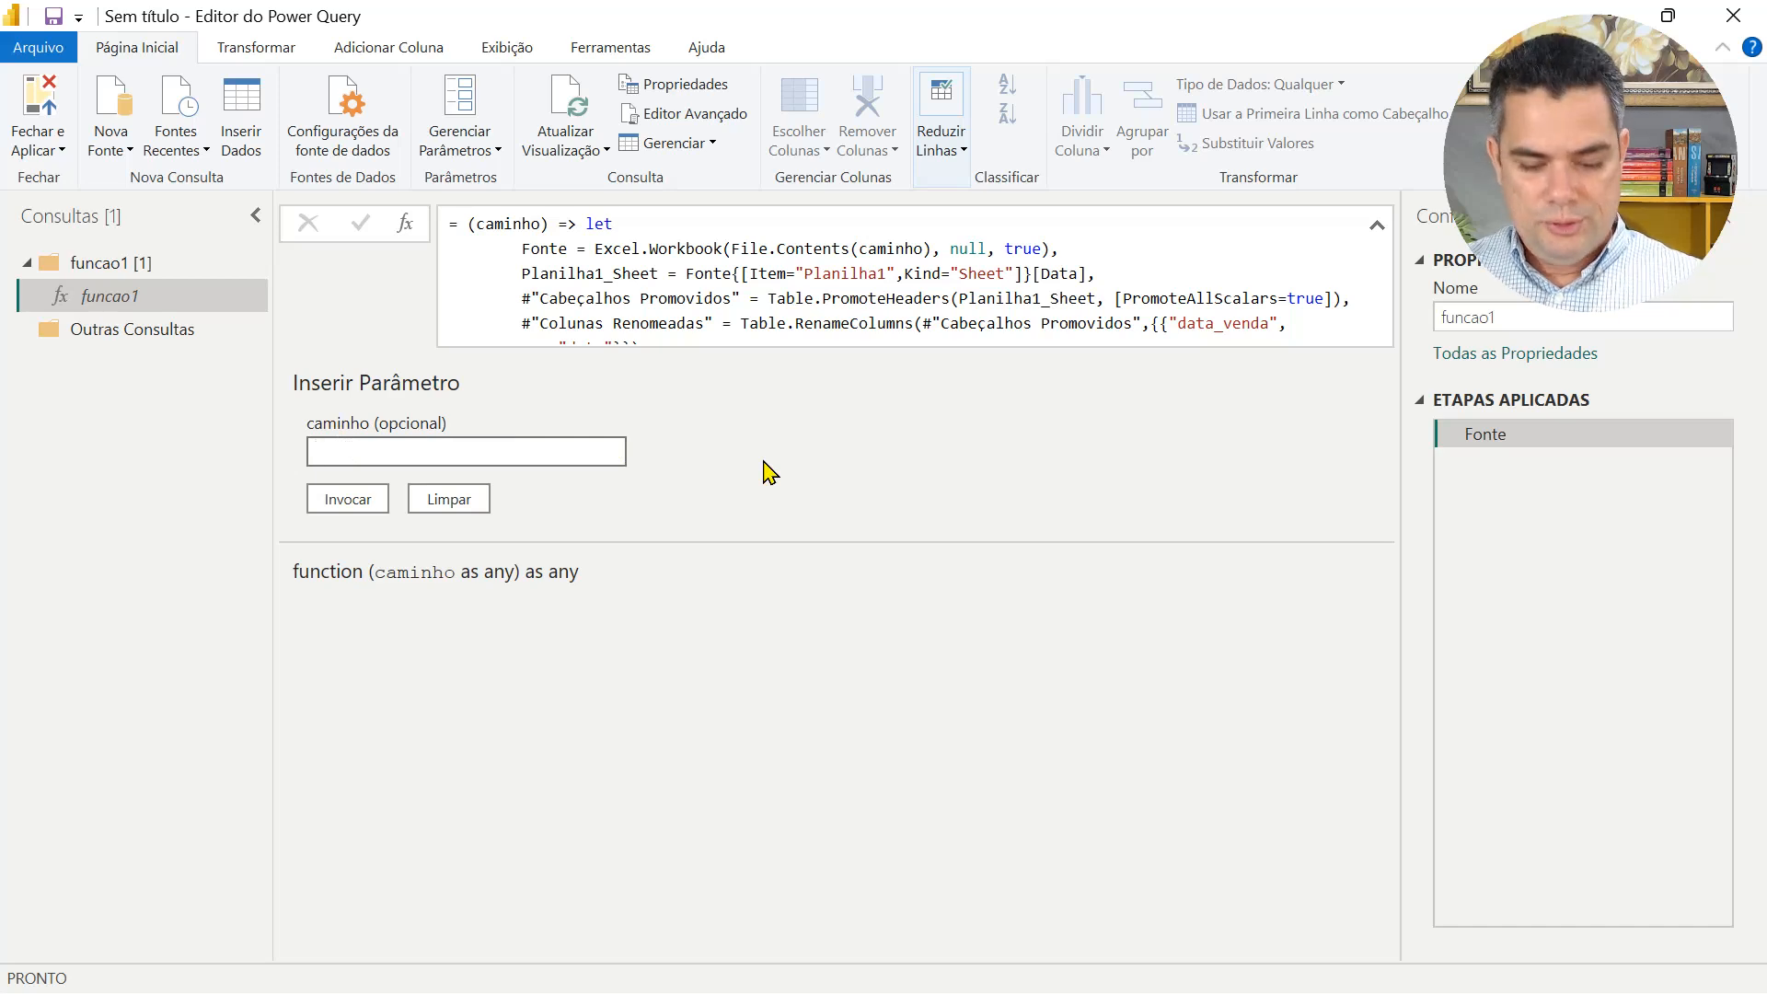
key("ctrl+v")
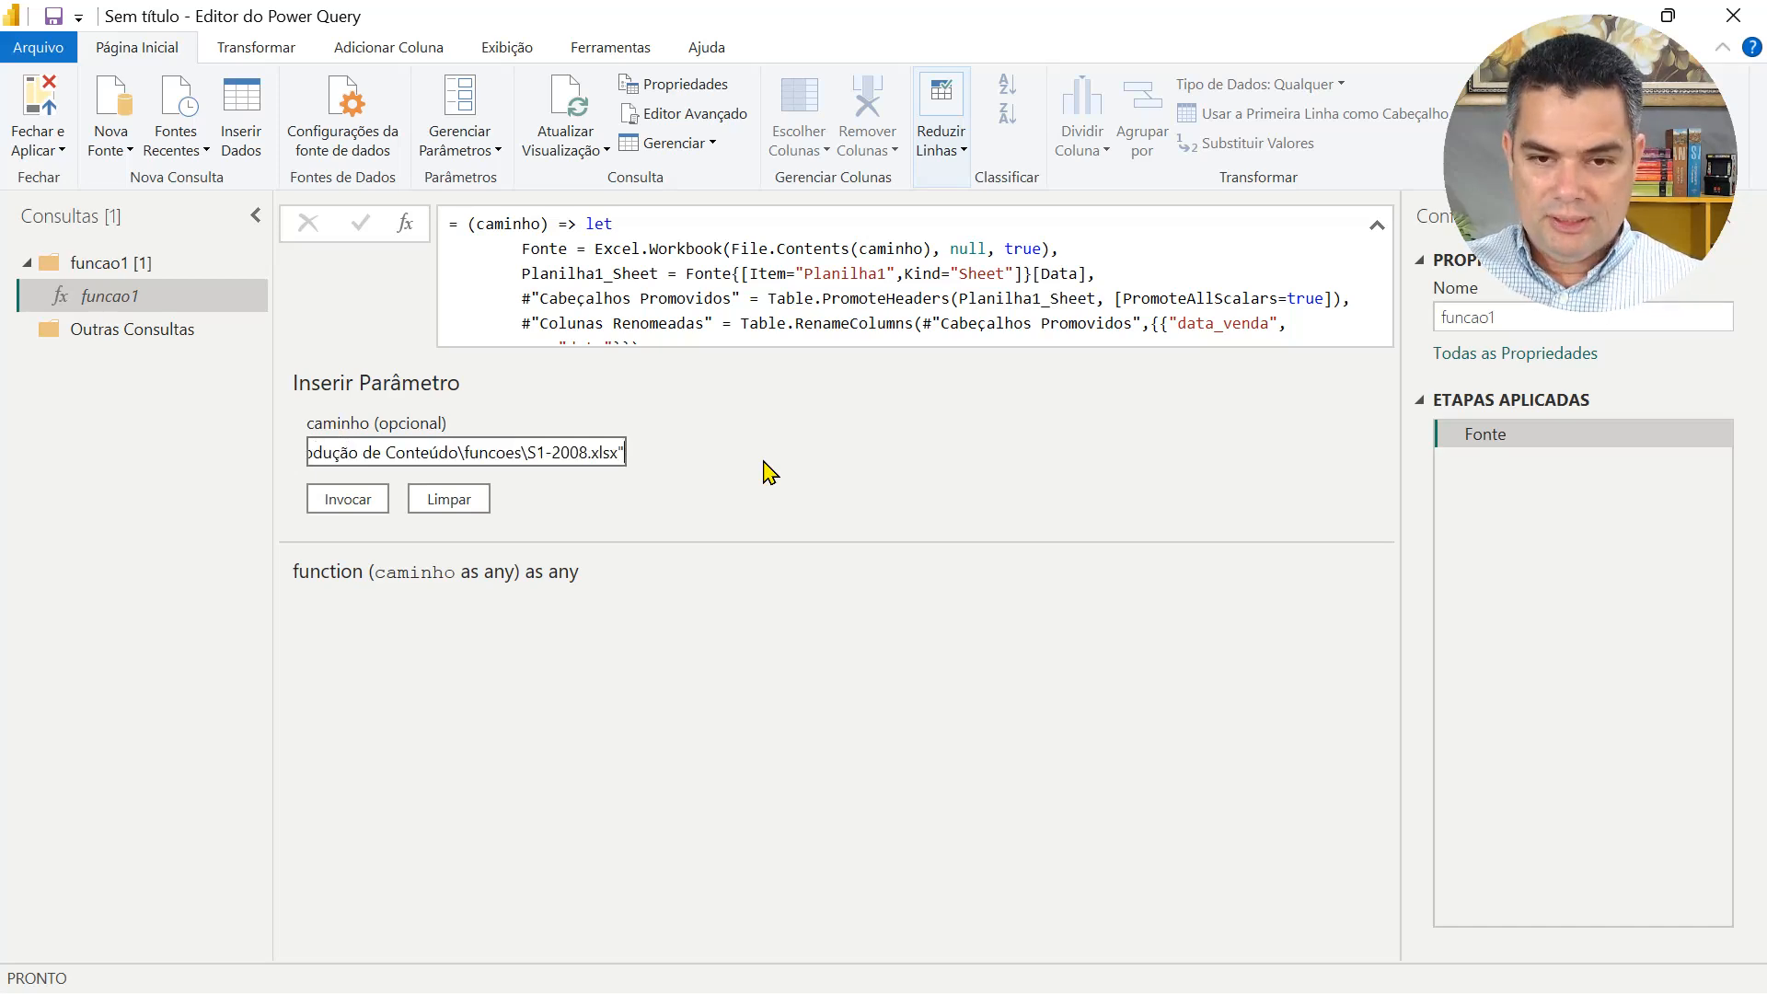
Remove the quotation marks enclosing the S1-2008 workbook path in the caminho parameter and invoke funcao1.
key("shift+Left")
key("Delete")
key("Home")
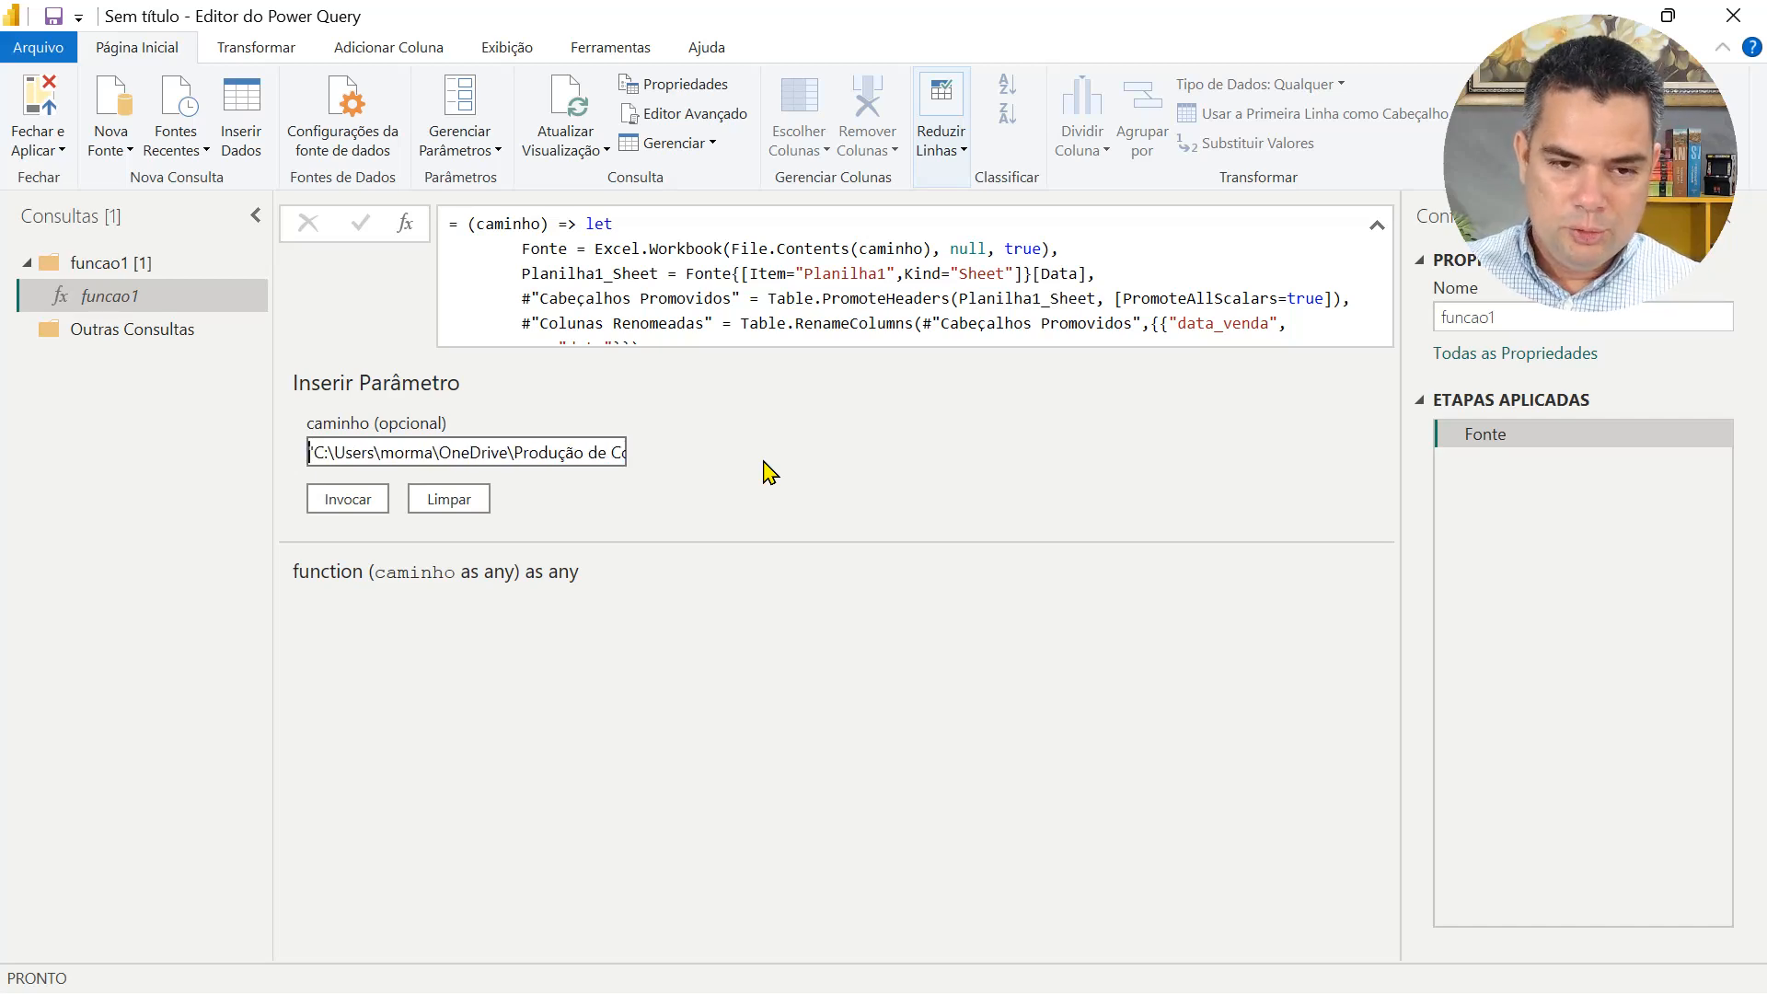
key("Delete")
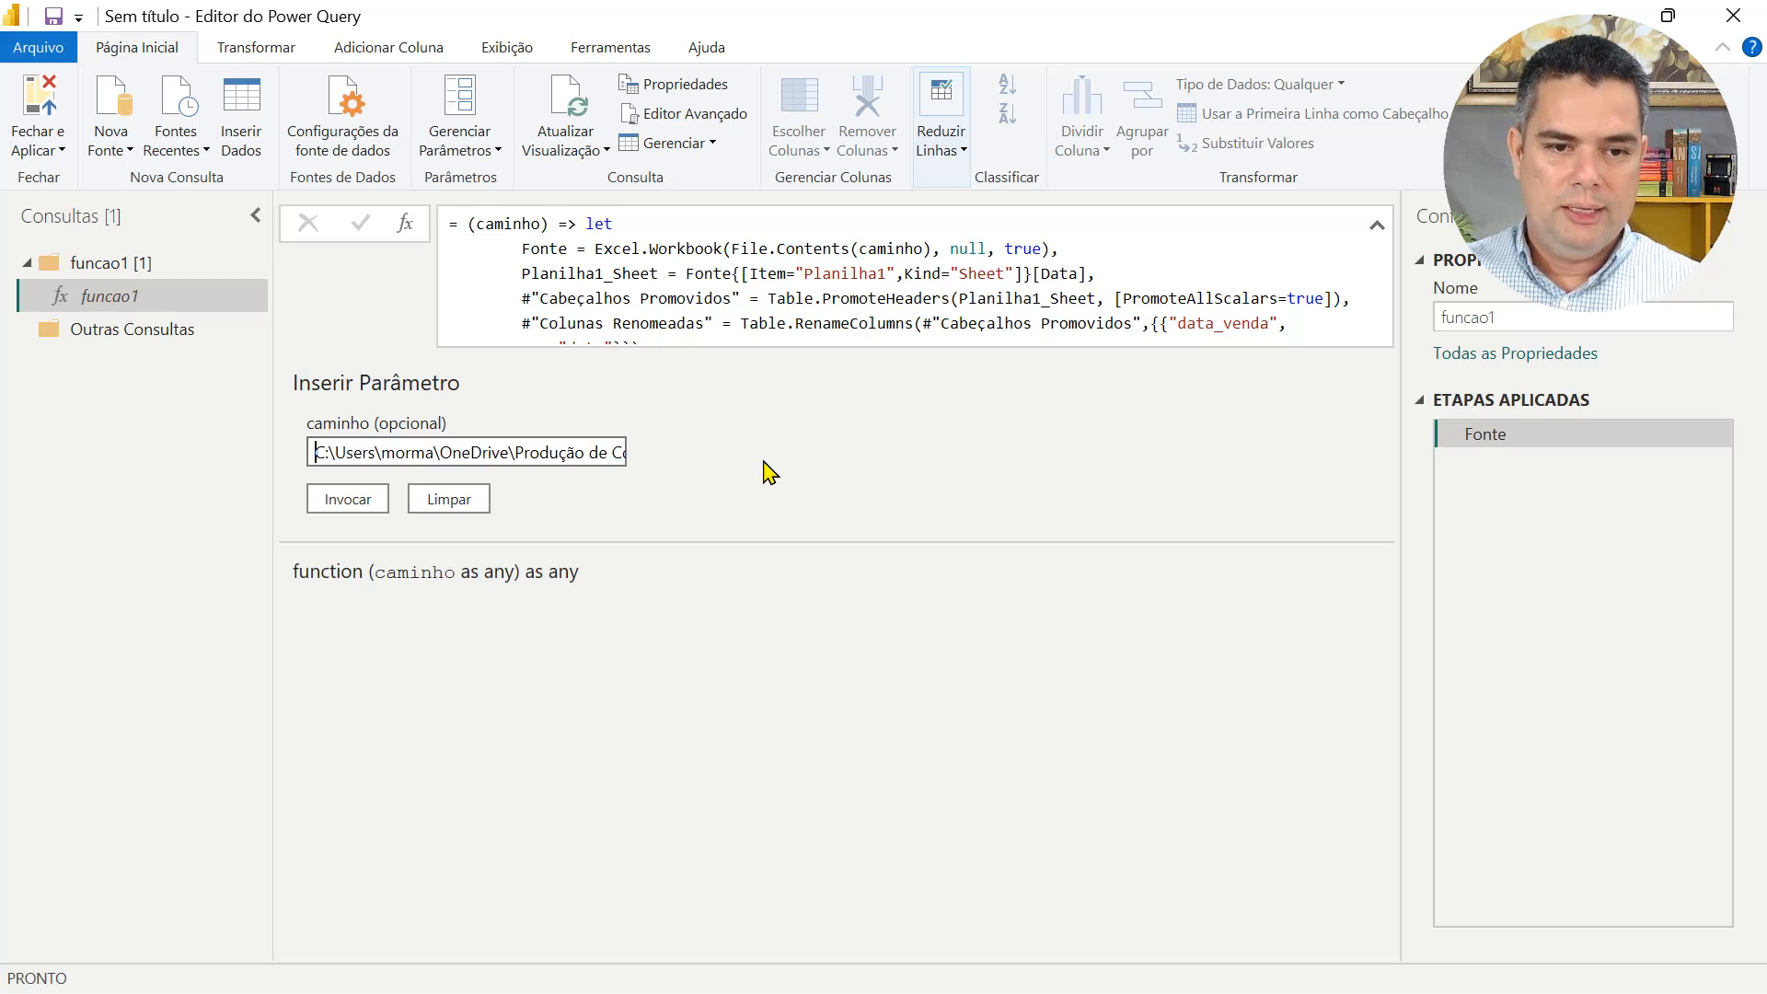
left_click(344, 499)
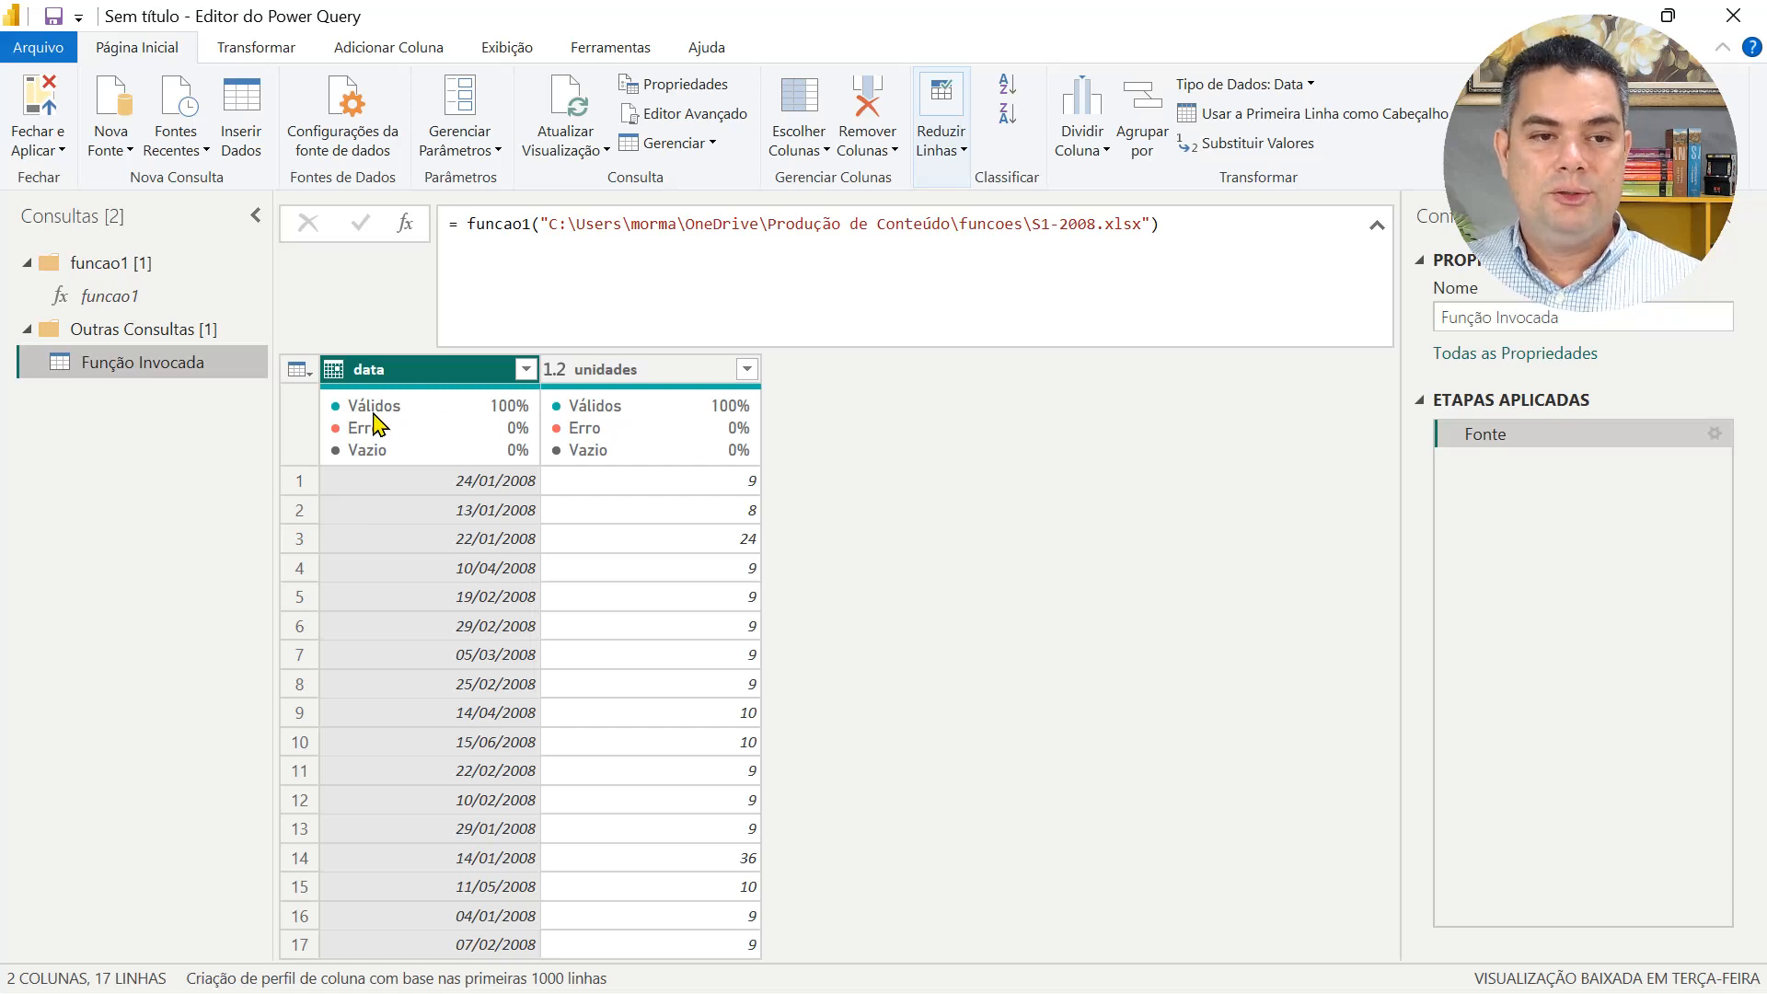
Compare the caminho parameter in funcao1's declaration and File.Contents with the workbook path passed in the Função Invocada query.
left_click(132, 302)
double_click(496, 224)
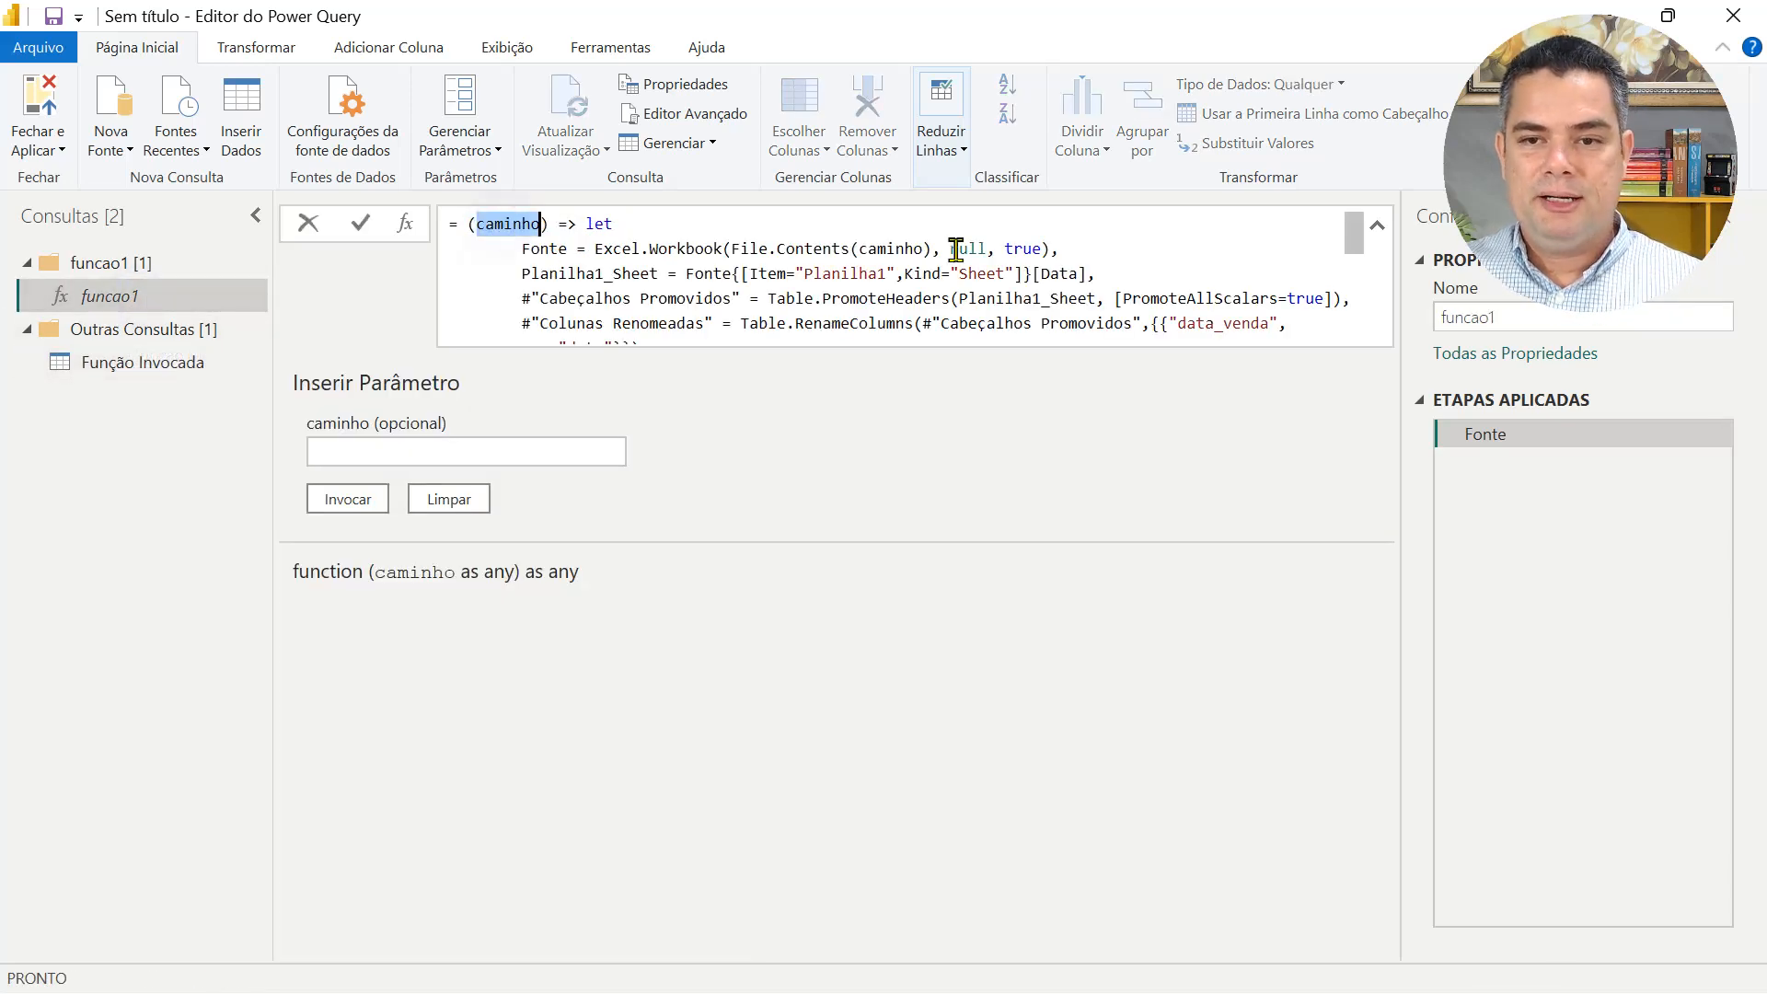
double_click(889, 249)
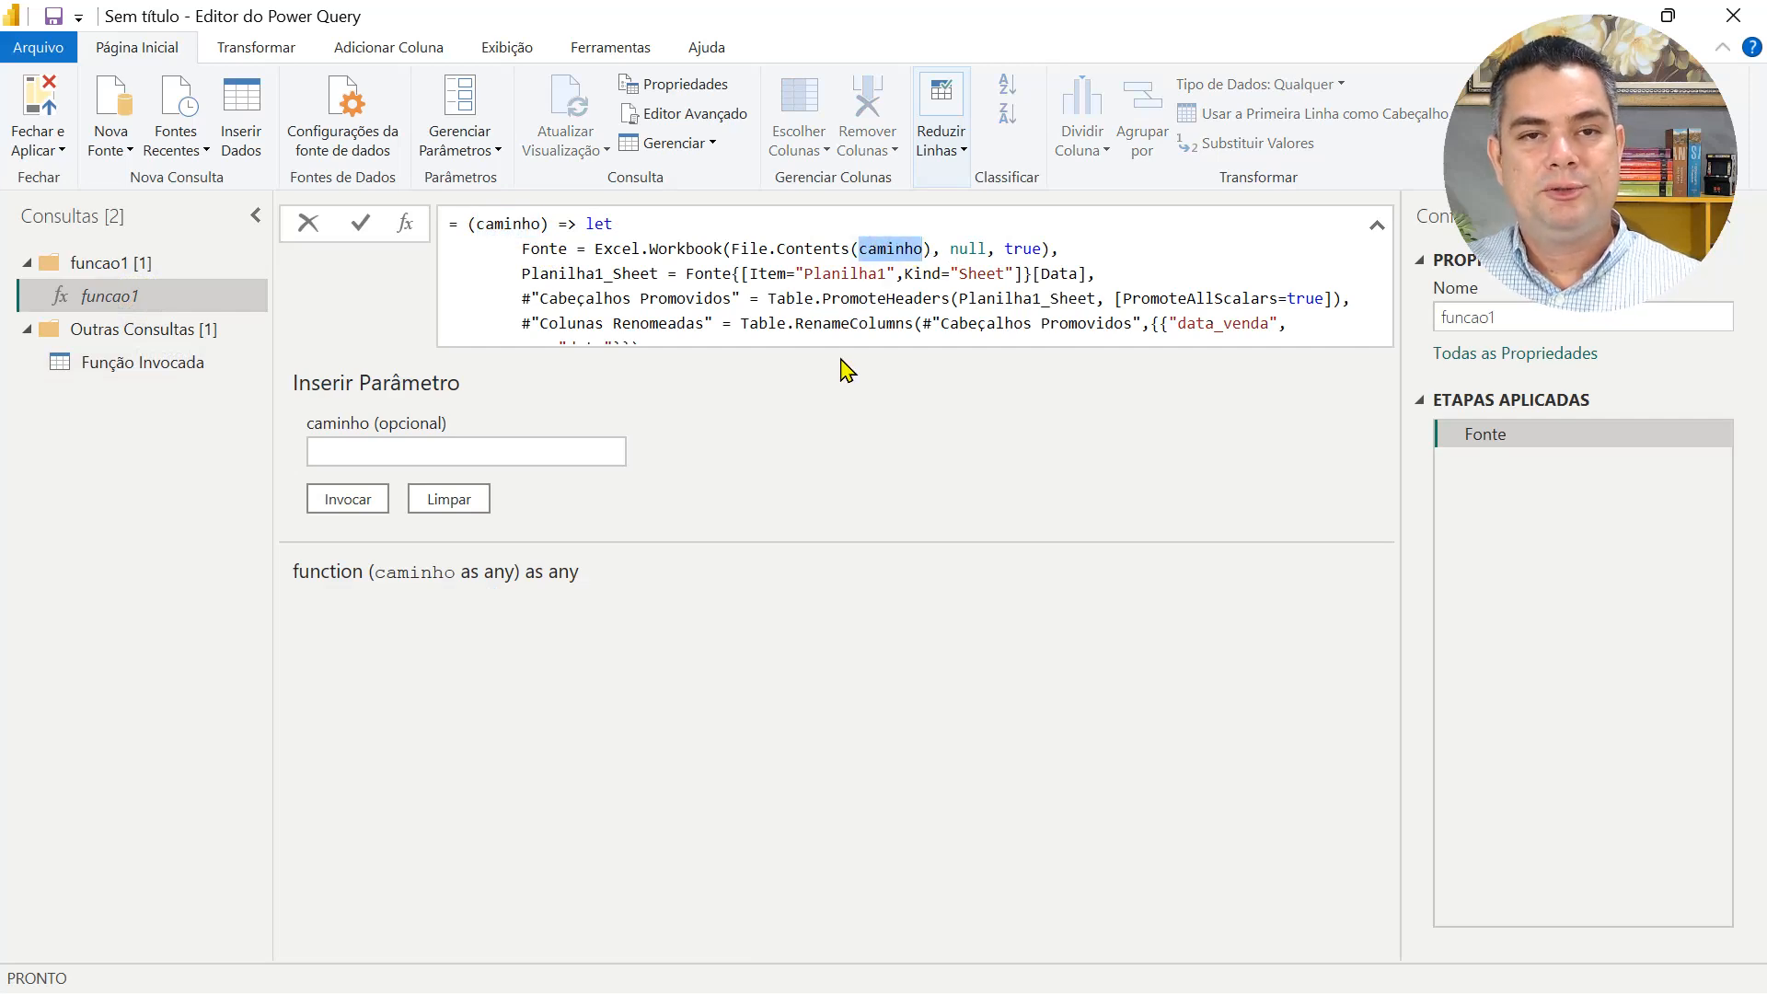
left_click(150, 366)
left_click(129, 366)
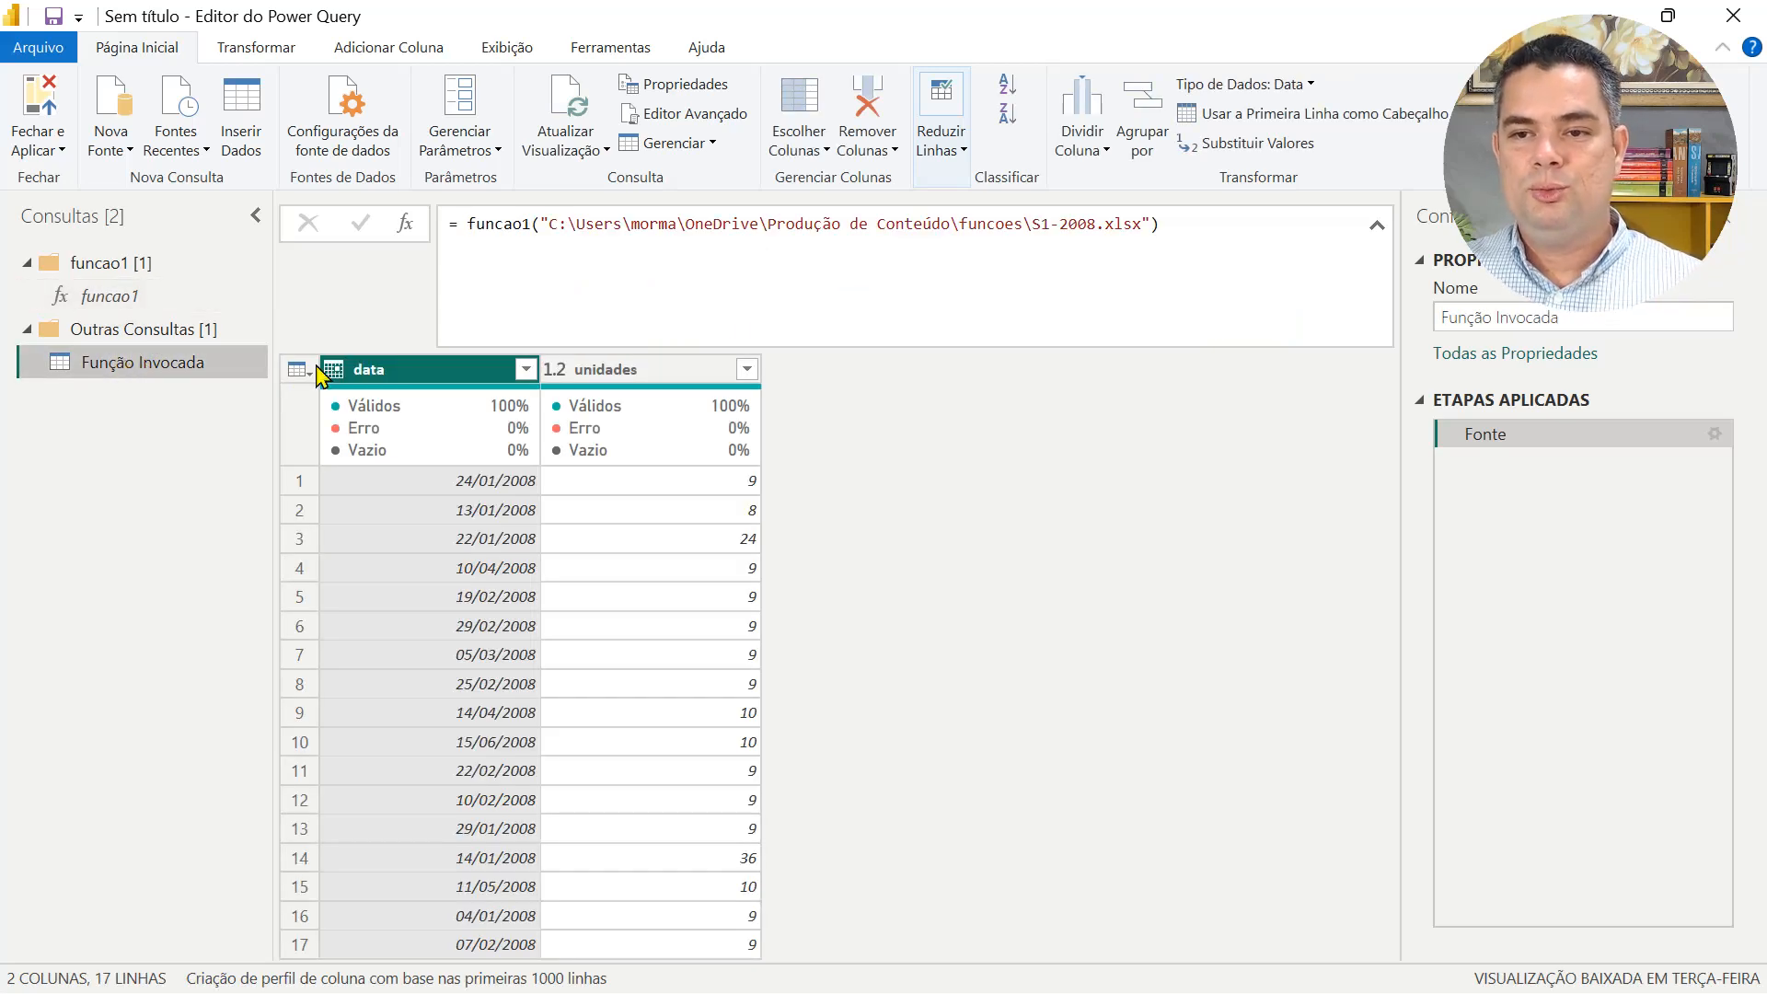
left_click_drag(1030, 225, 1104, 226)
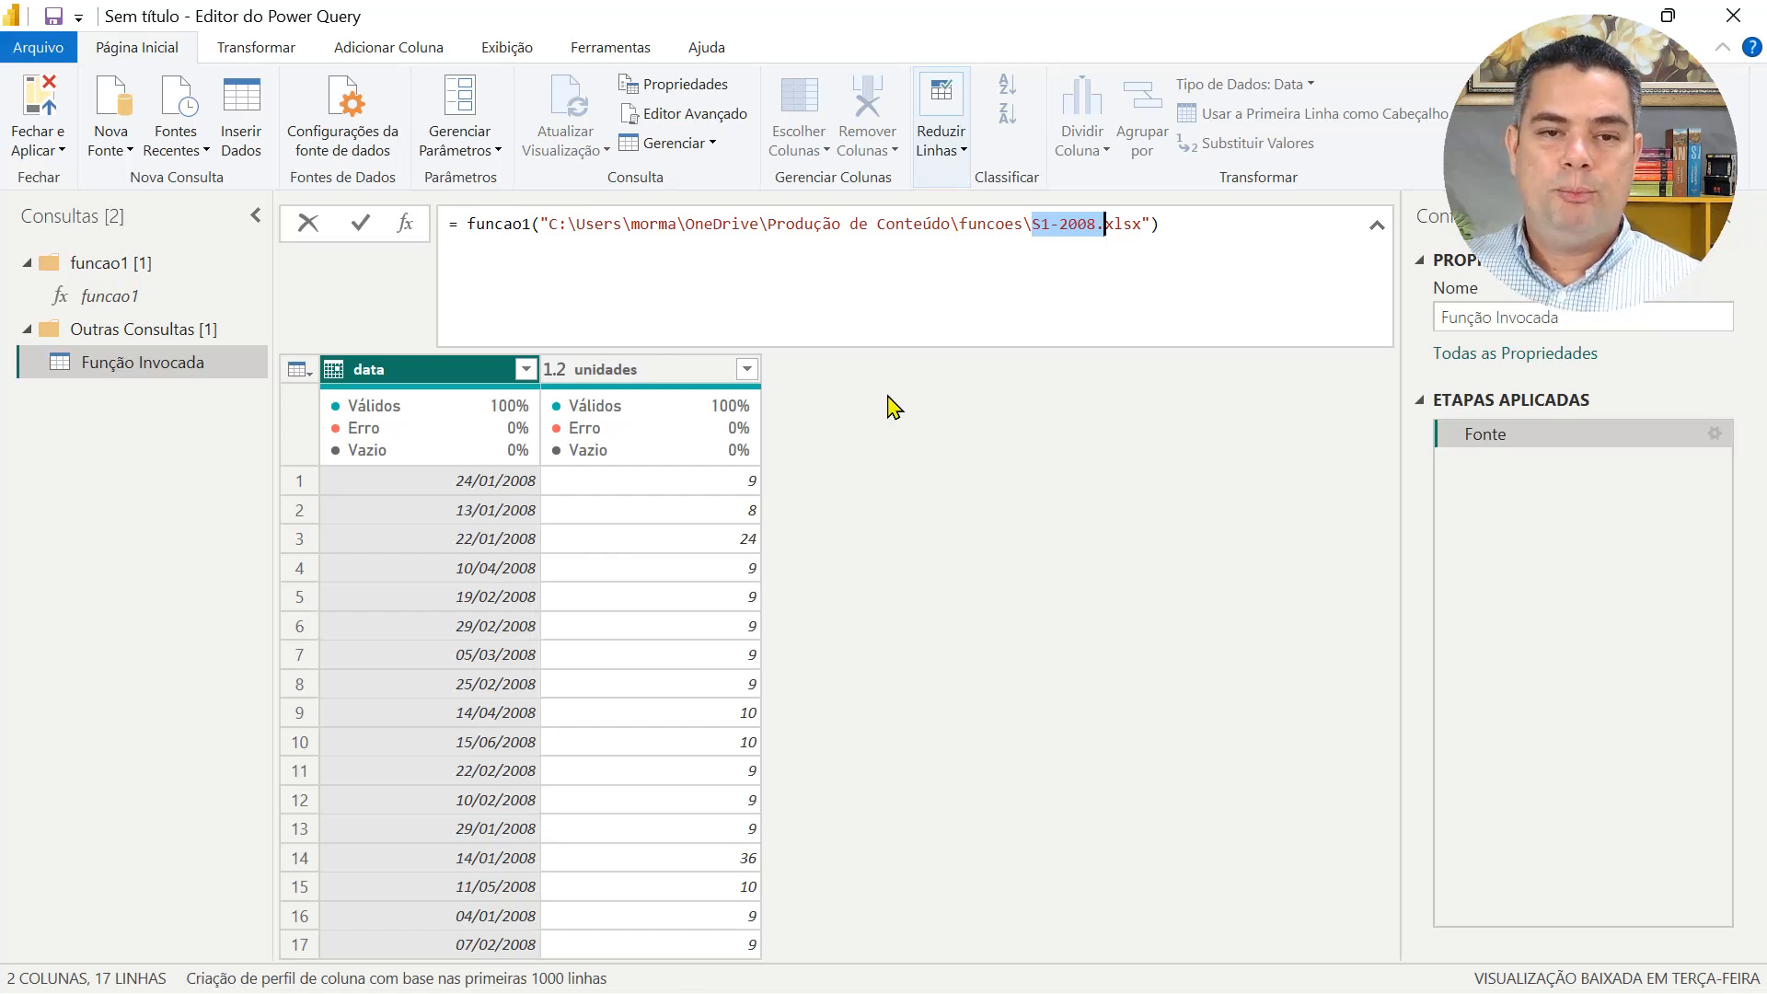
Return to funcao1's parameter entry, and in File Explorer copy the S2-2007 workbook's path from the funcoes folder.
left_click(129, 297)
left_click(353, 453)
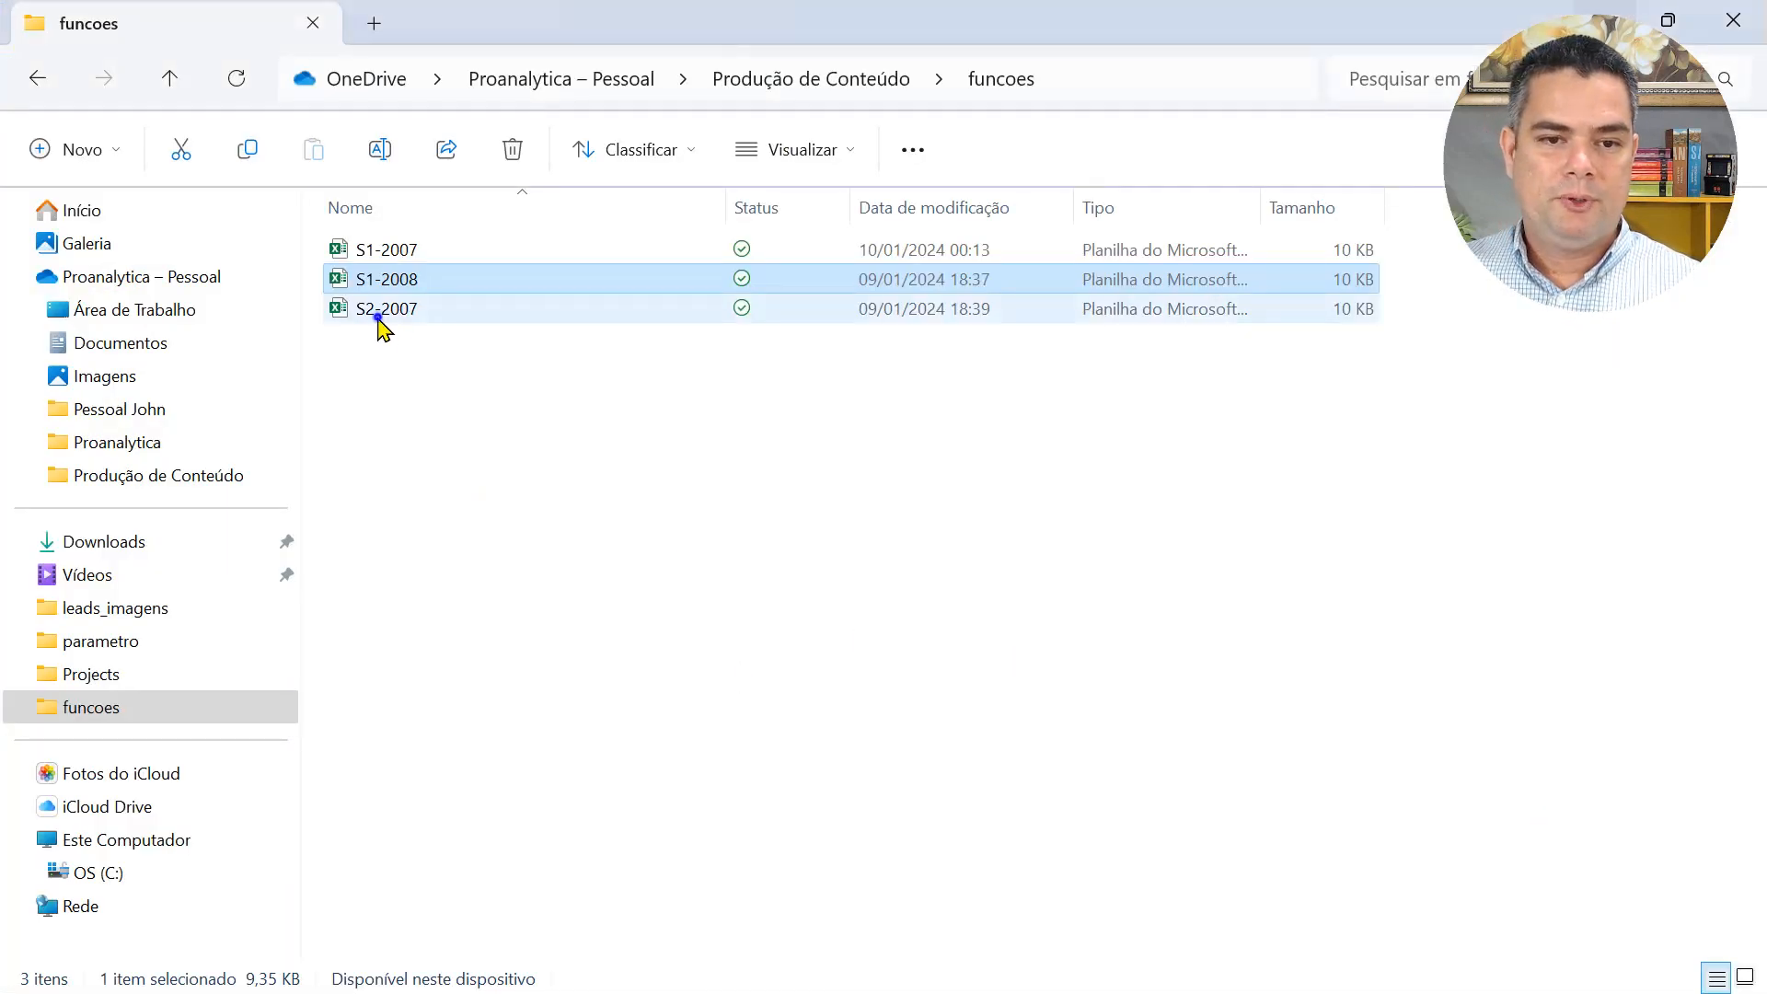
left_click(380, 319)
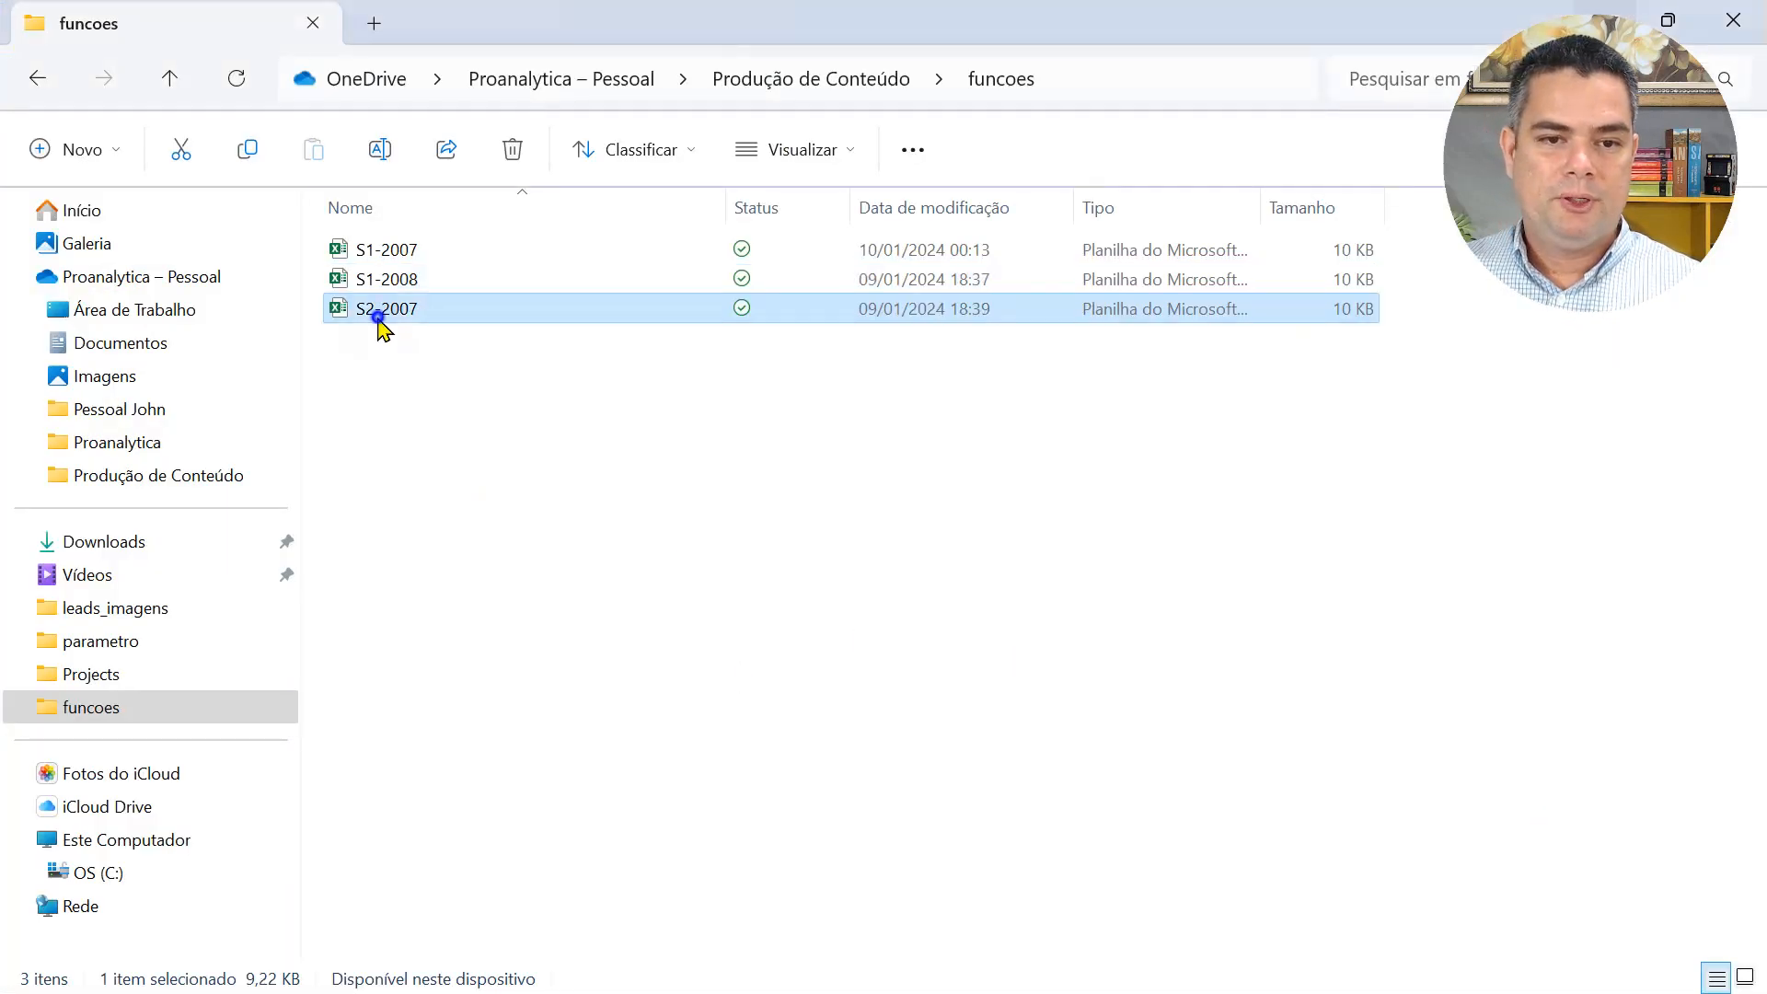
right_click(380, 319)
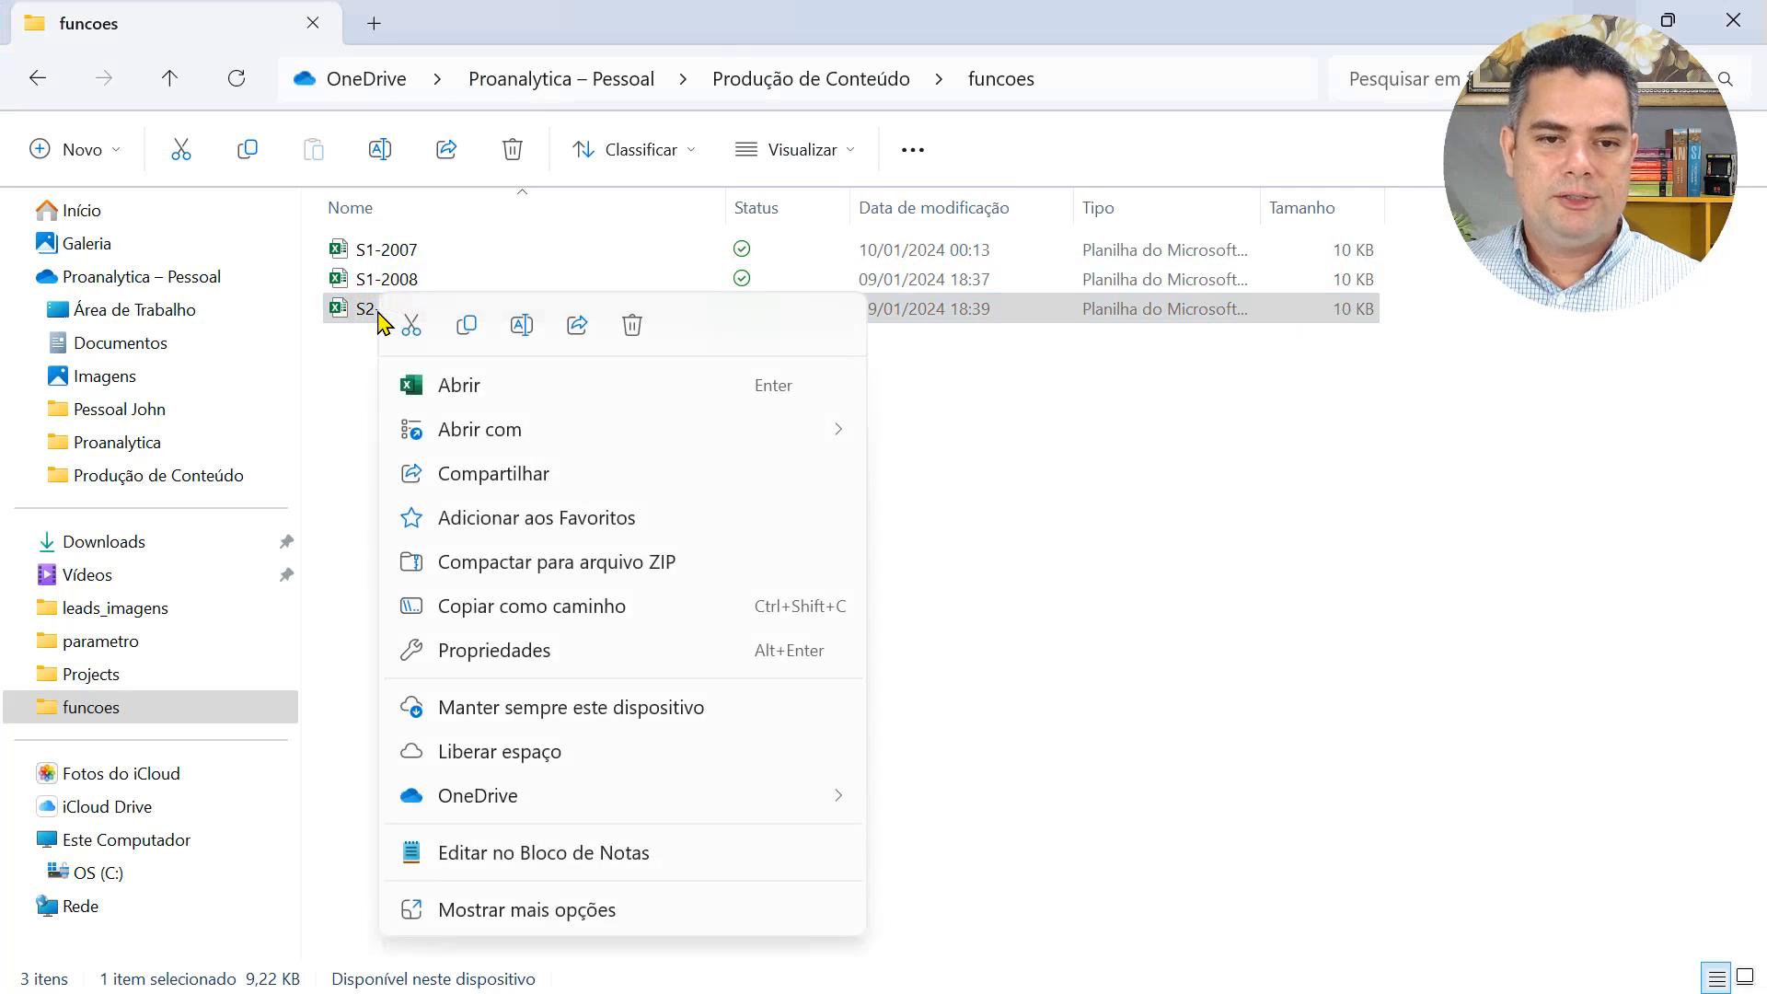
left_click(512, 607)
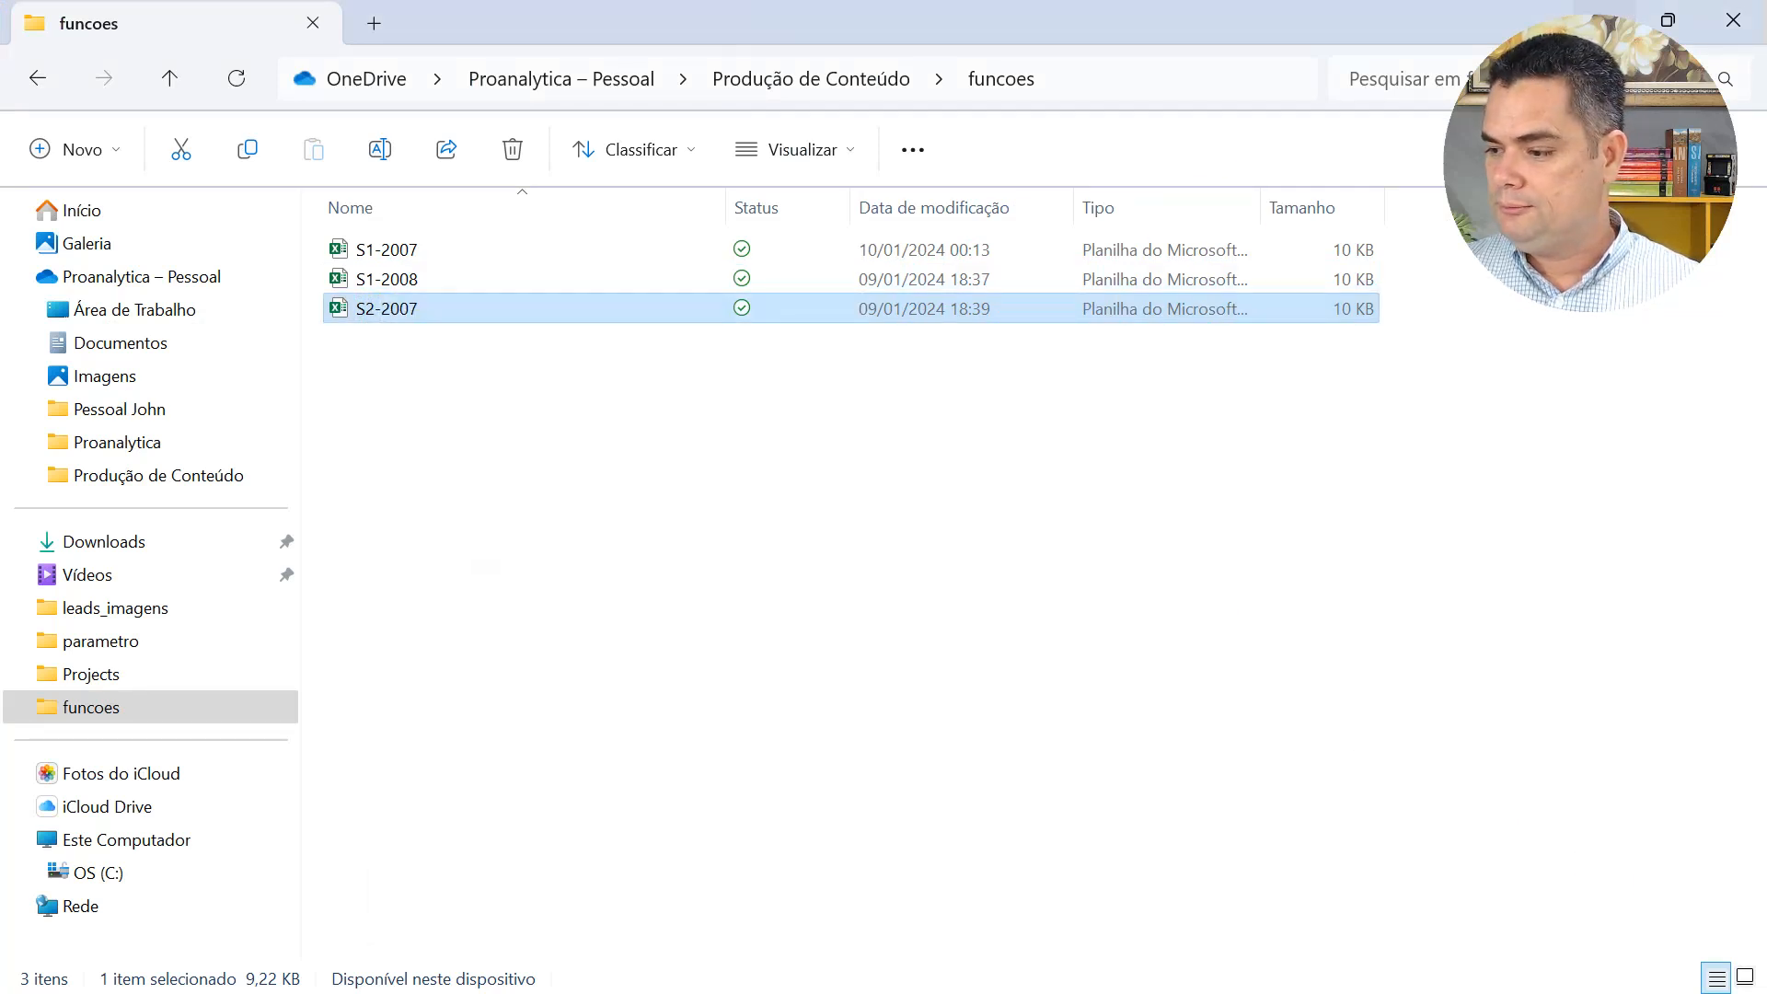
Back in Power Query, paste the S2-2007 path as the caminho parameter without its enclosing quotation marks and invoke funcao1.
key("alt+Tab")
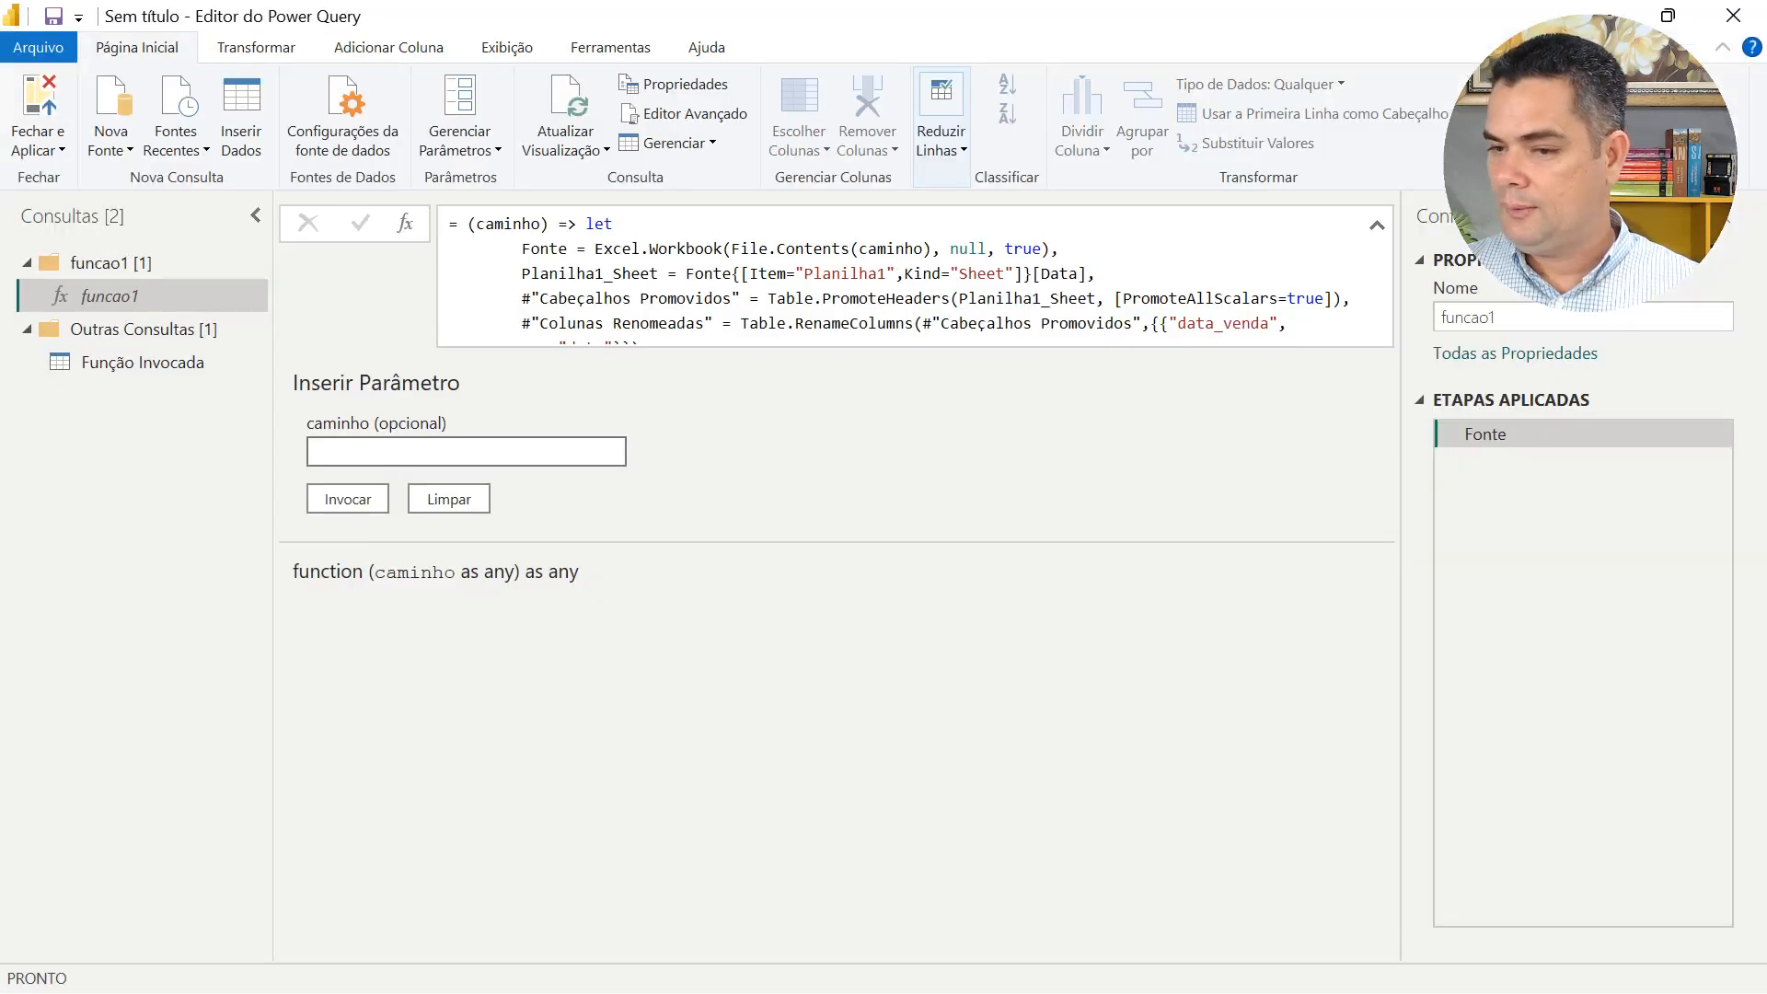
left_click(403, 454)
key("ctrl+v")
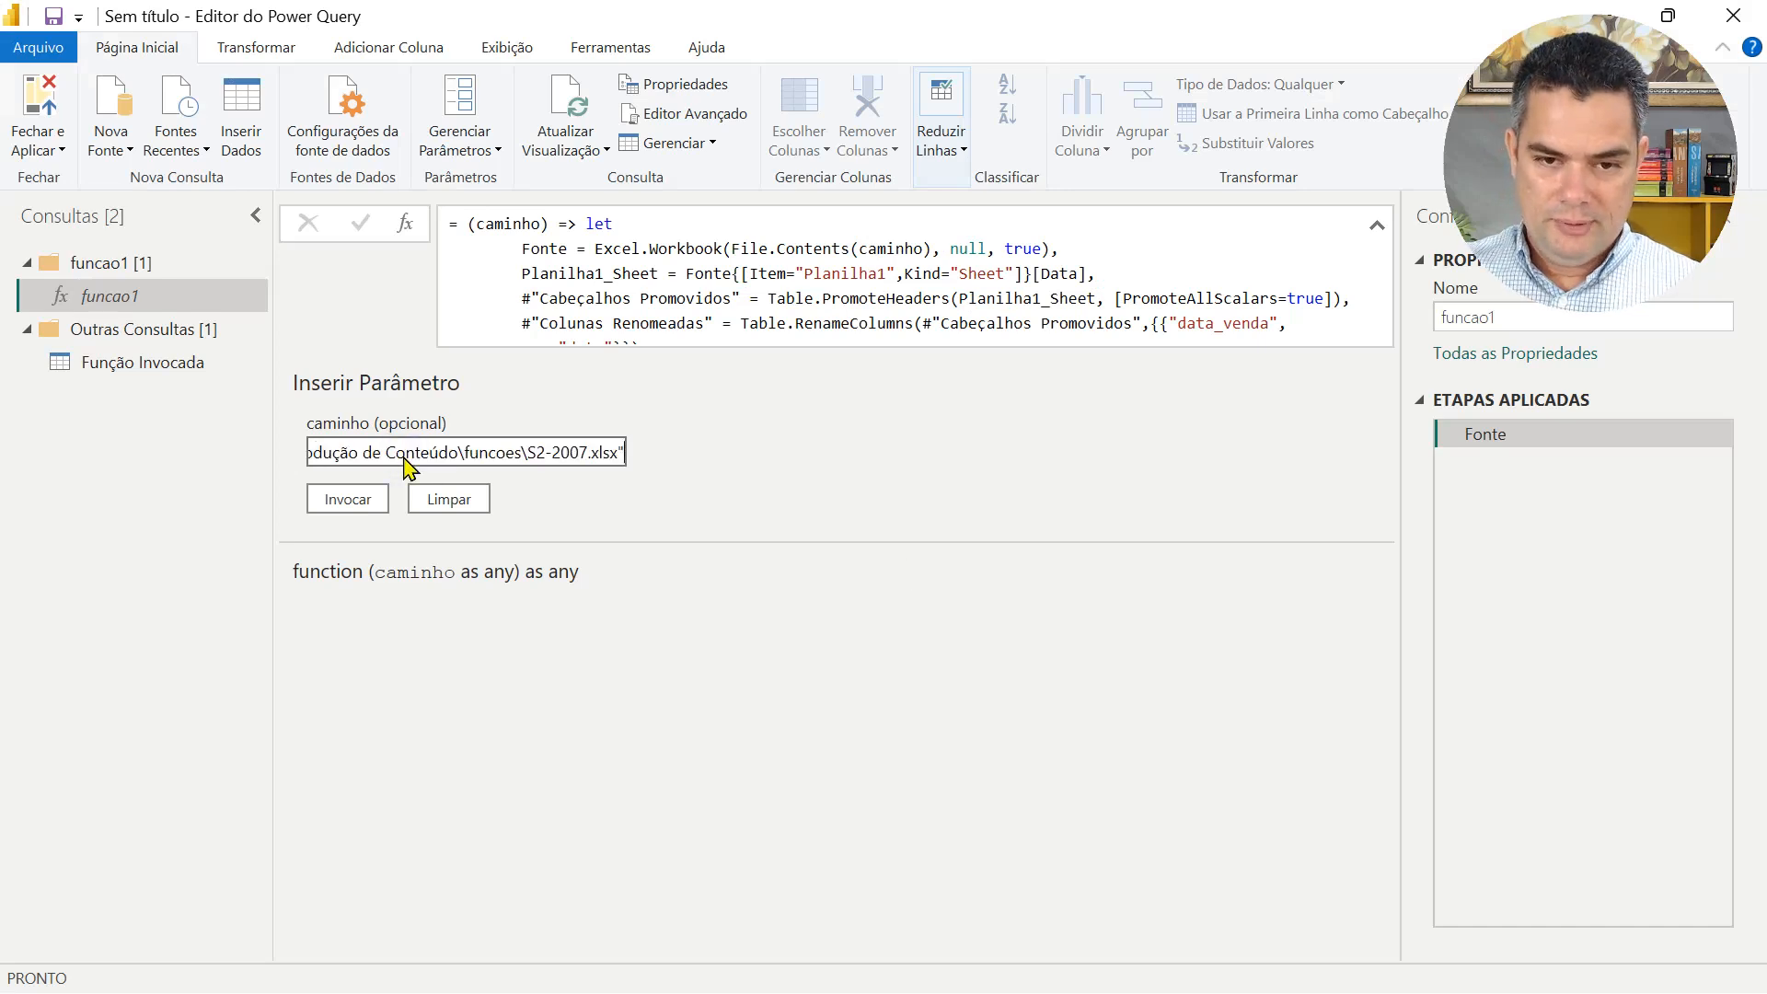
key("Home")
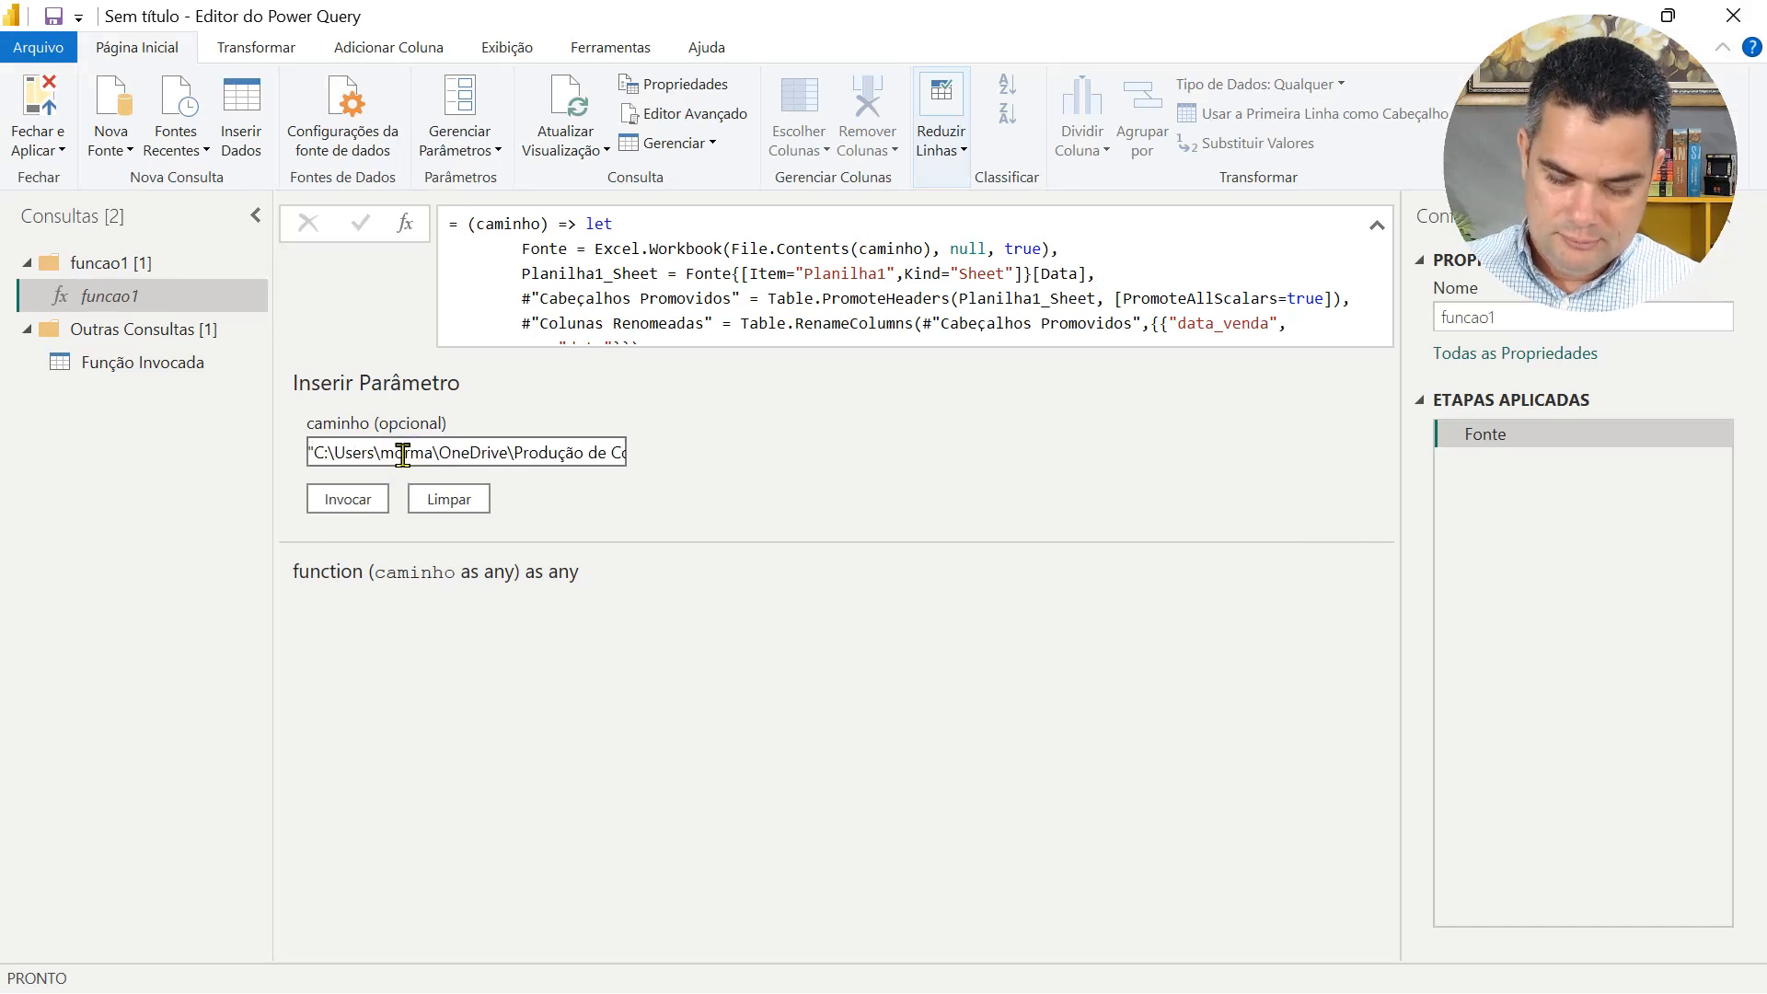
left_click(354, 504)
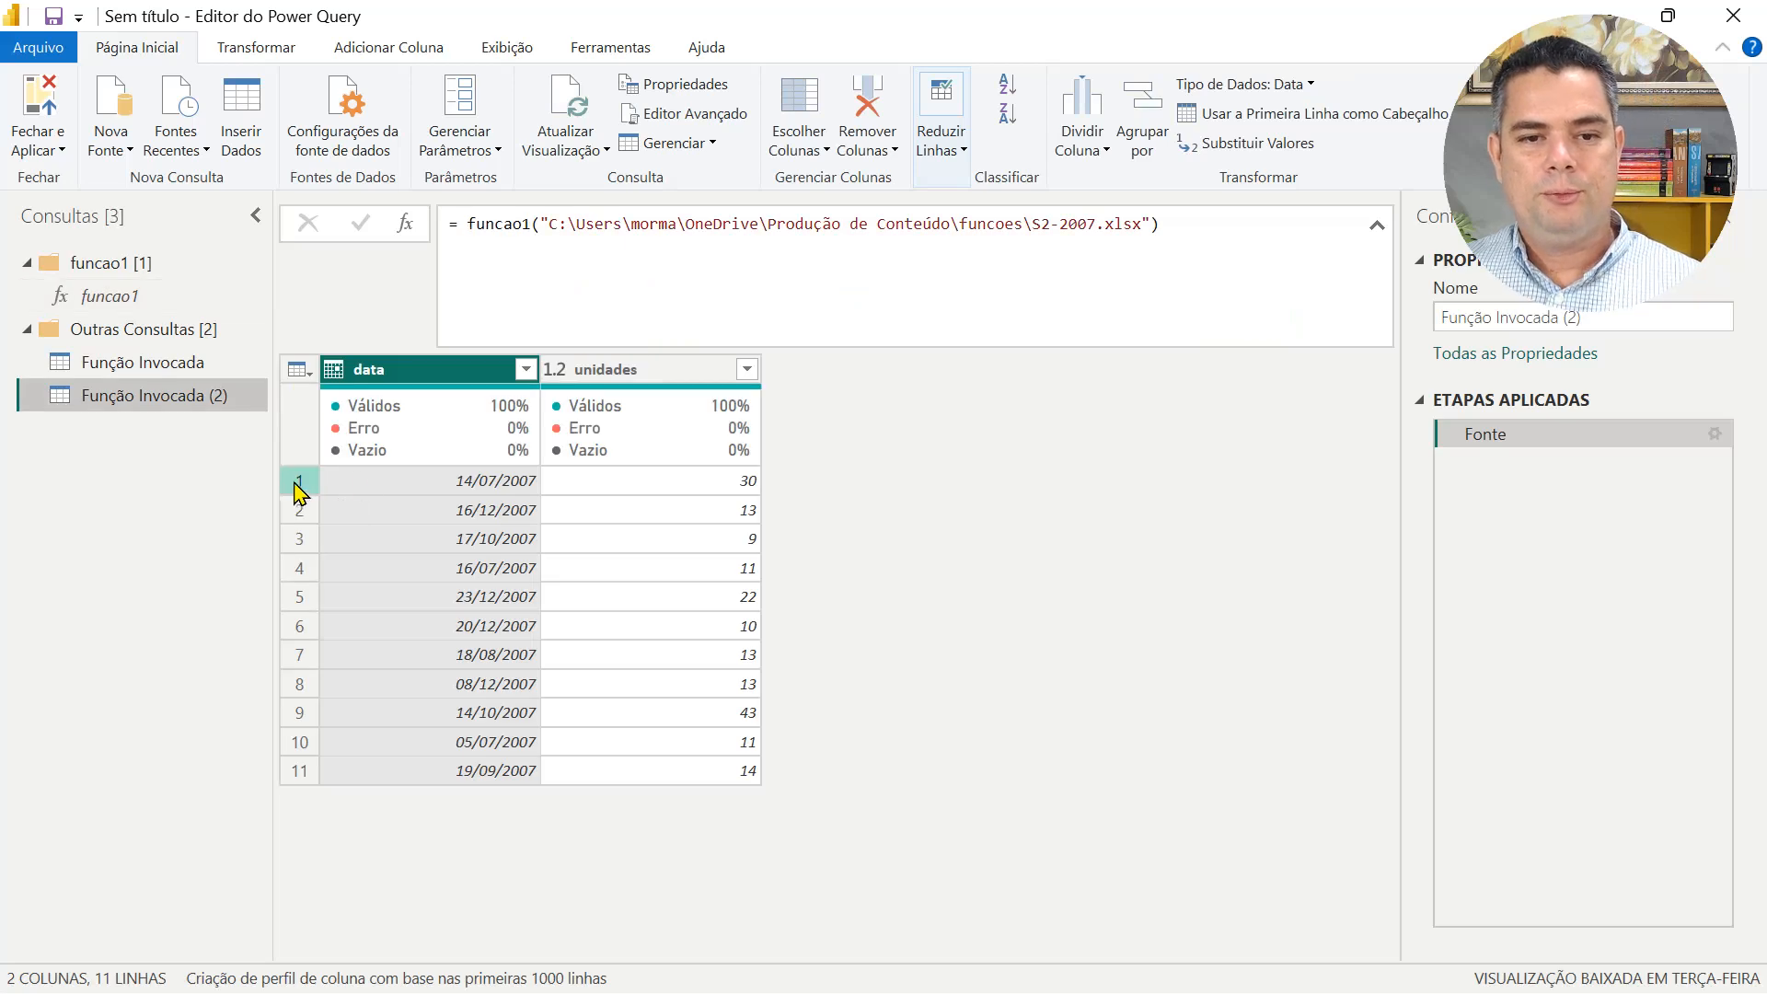